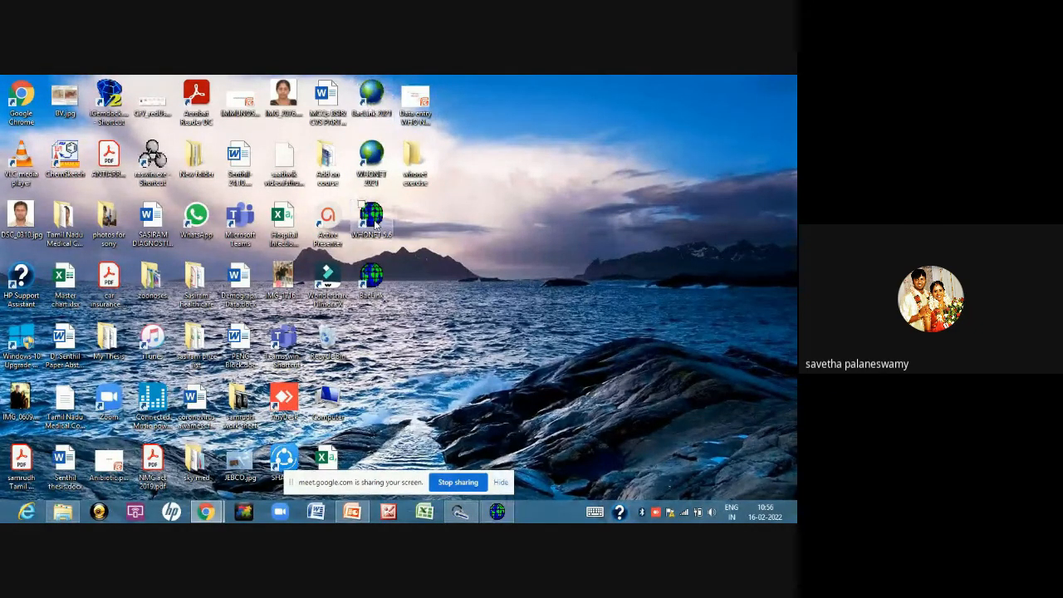
Close the open WHONET session for Pasteur Diagnostic Laboratory and launch WHONET 5.6 again
{"action": "left_click", "coordinate": [498, 513]}
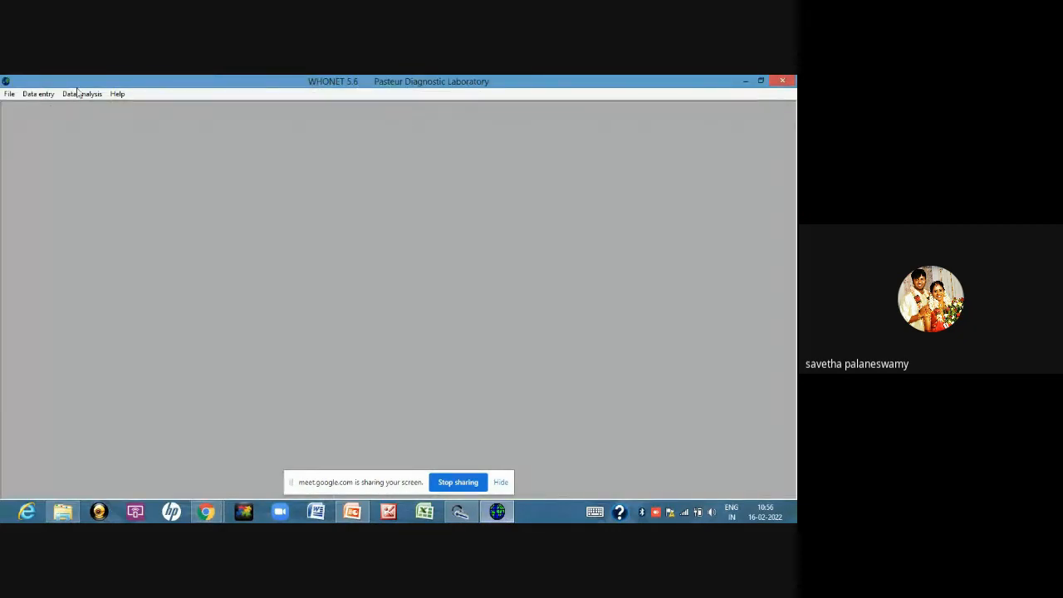
{"action": "left_click", "coordinate": [6, 95]}
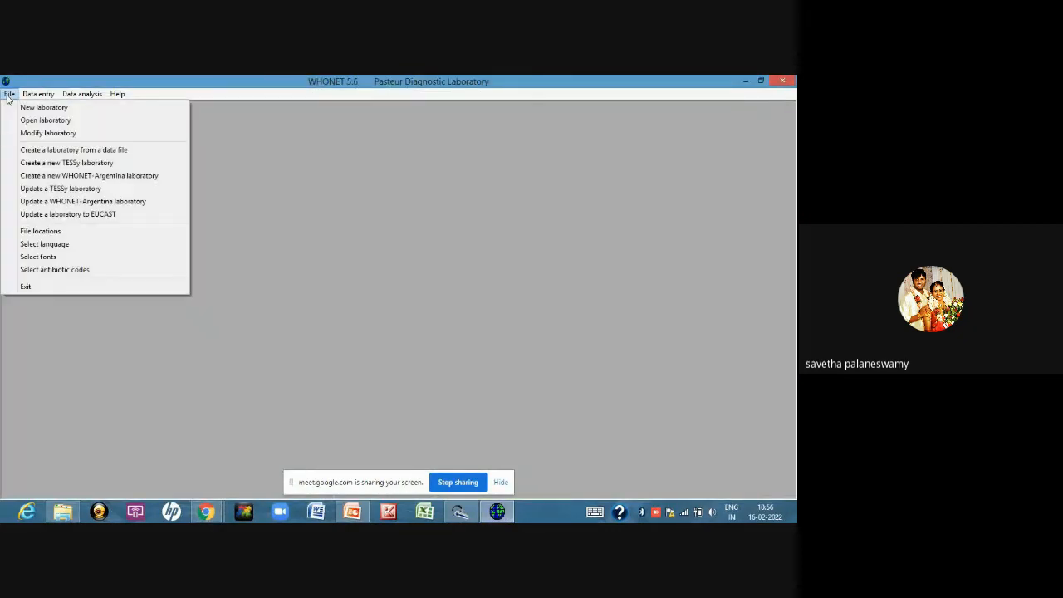
{"action": "left_click", "coordinate": [780, 83]}
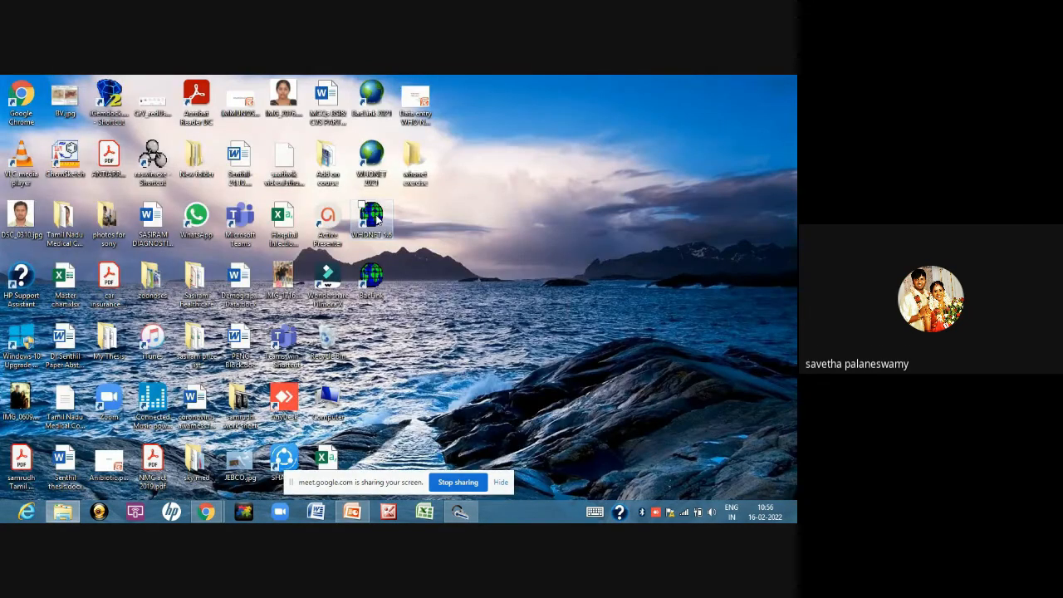
{"action": "double_click", "coordinate": [372, 218]}
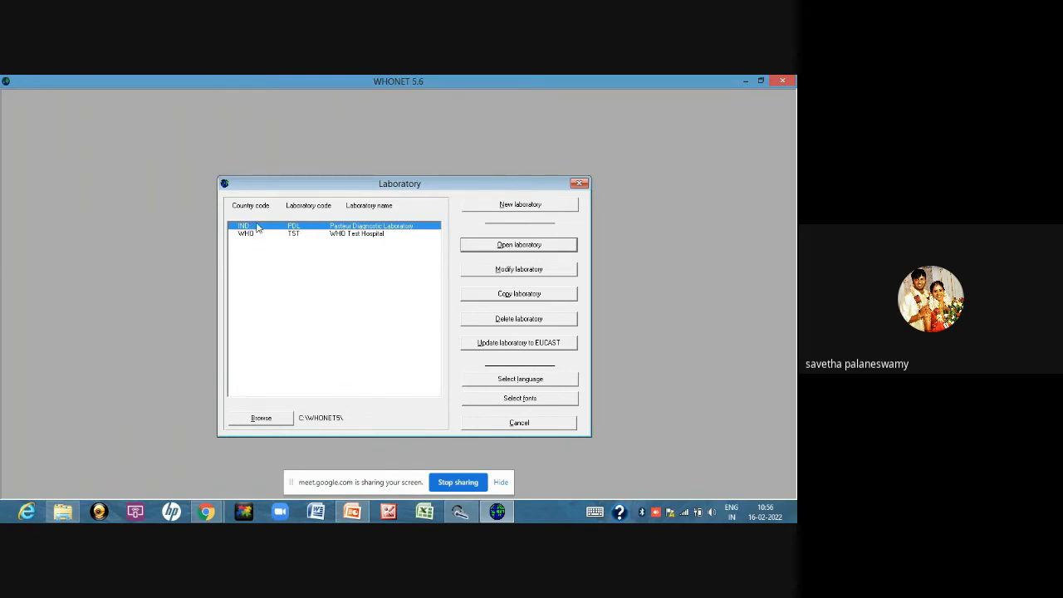
Create a new laboratory and set its country to India
{"action": "left_click", "coordinate": [506, 205]}
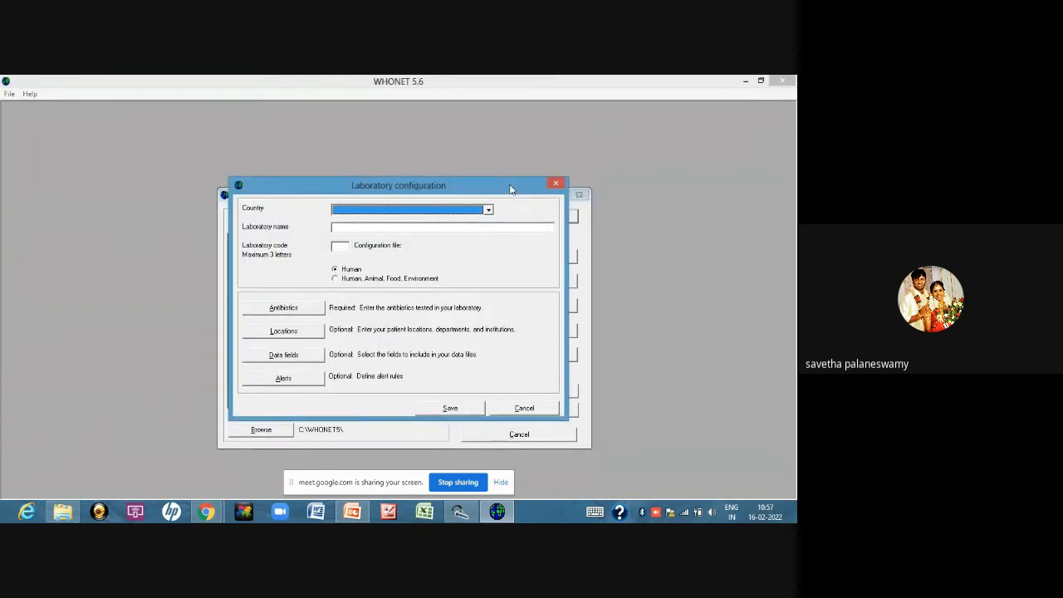
{"action": "left_click", "coordinate": [489, 209]}
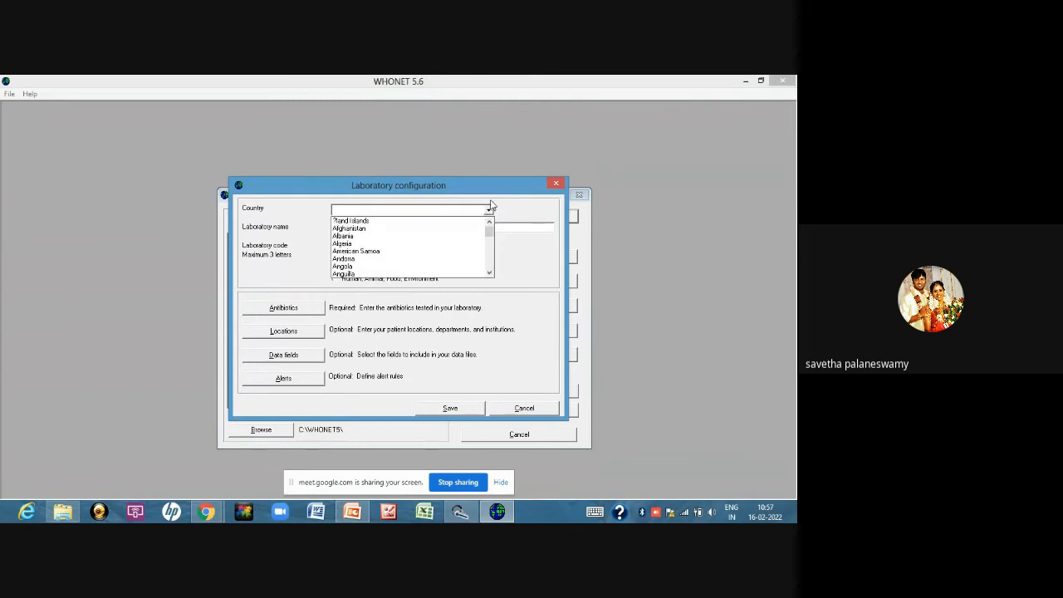
{"action": "type", "text": "in"}
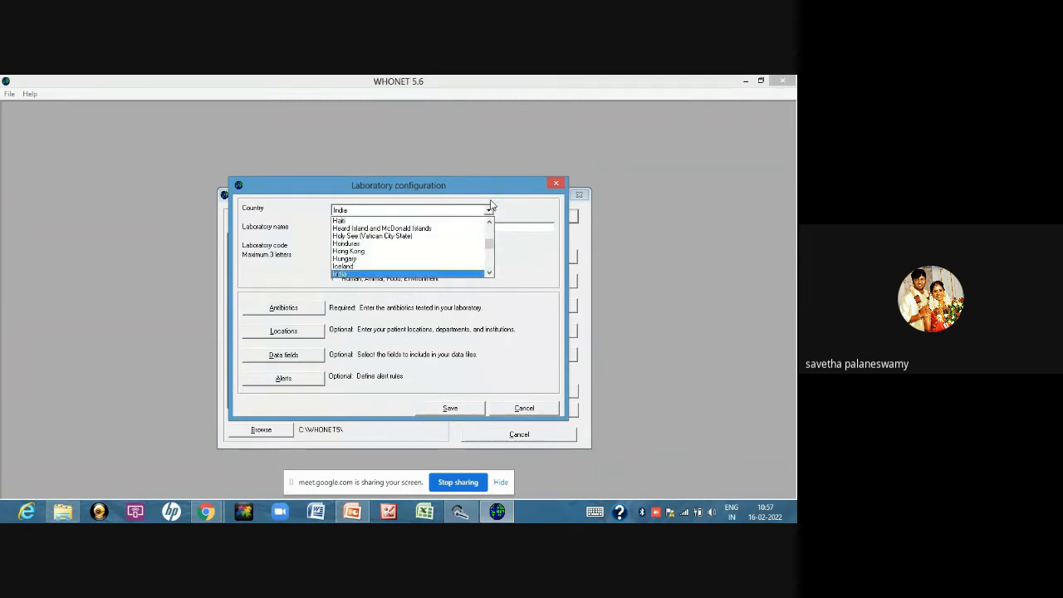
{"action": "key", "text": "Return"}
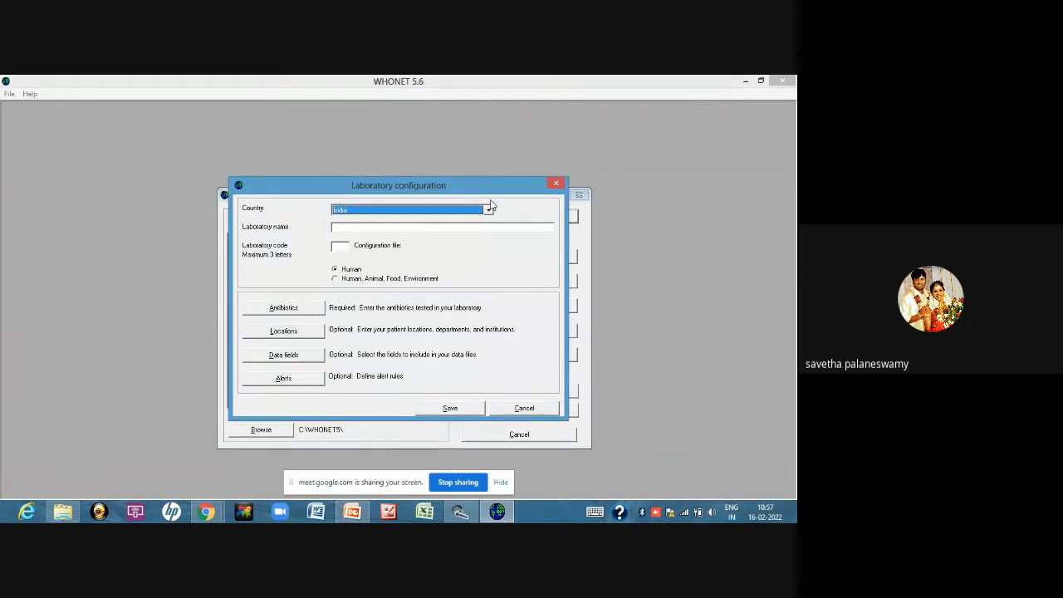
Name the laboratory Pasteur Diagnostic Laboratory A and enter PL as the laboratory code
{"action": "left_click", "coordinate": [376, 226]}
{"action": "type", "text": "Pa"}
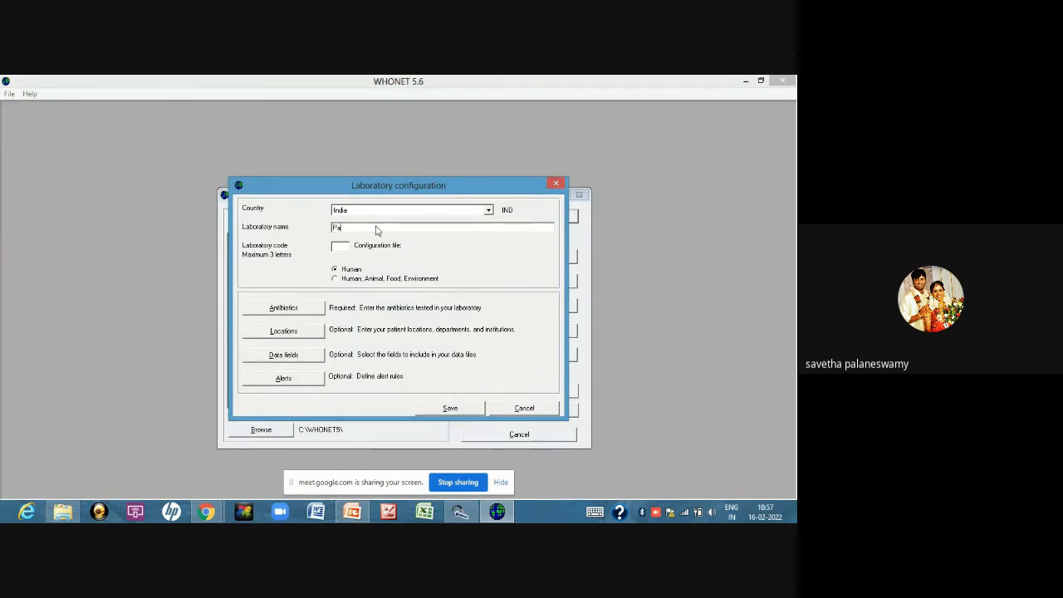
{"action": "type", "text": "steur Diagnostic Laboratory A"}
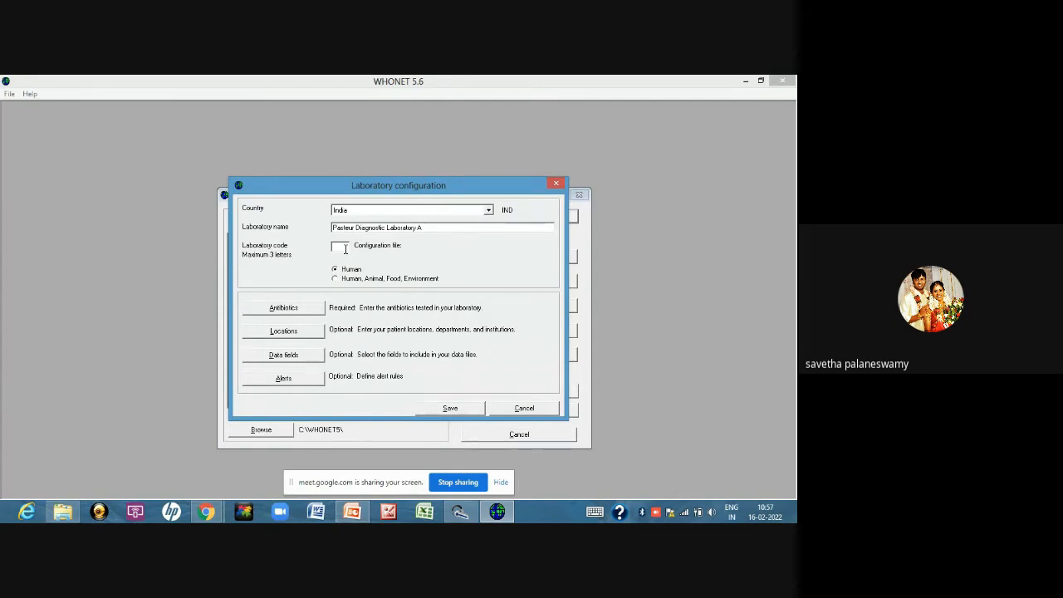
{"action": "left_click", "coordinate": [344, 248]}
{"action": "type", "text": "P"}
{"action": "type", "text": "L"}
Open the laboratory's antibiotic configuration and choose the CLSI 2020 (United States) guidelines
{"action": "left_click", "coordinate": [296, 309]}
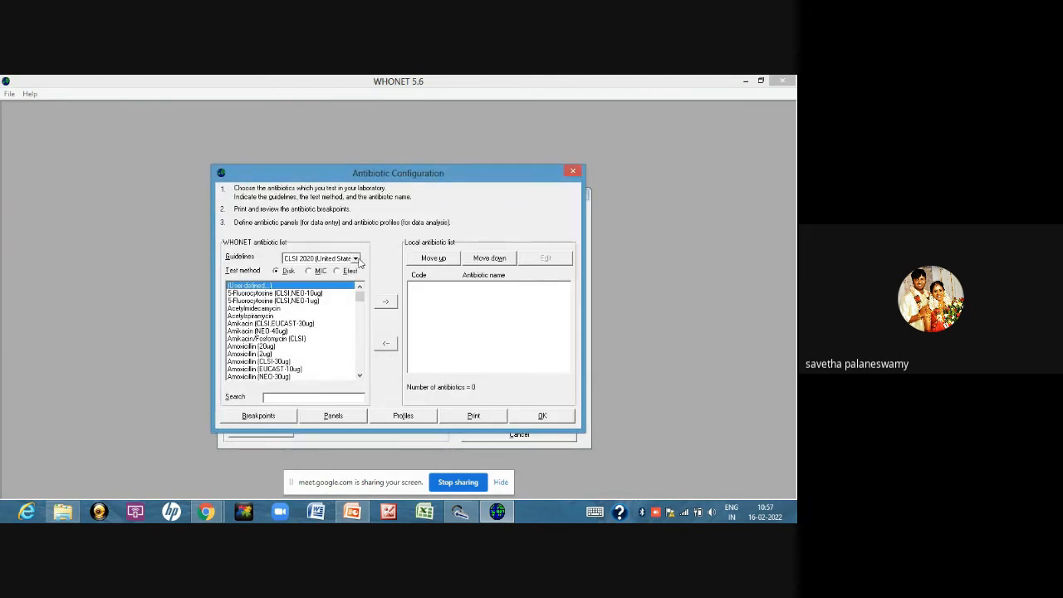
{"action": "left_click", "coordinate": [356, 260]}
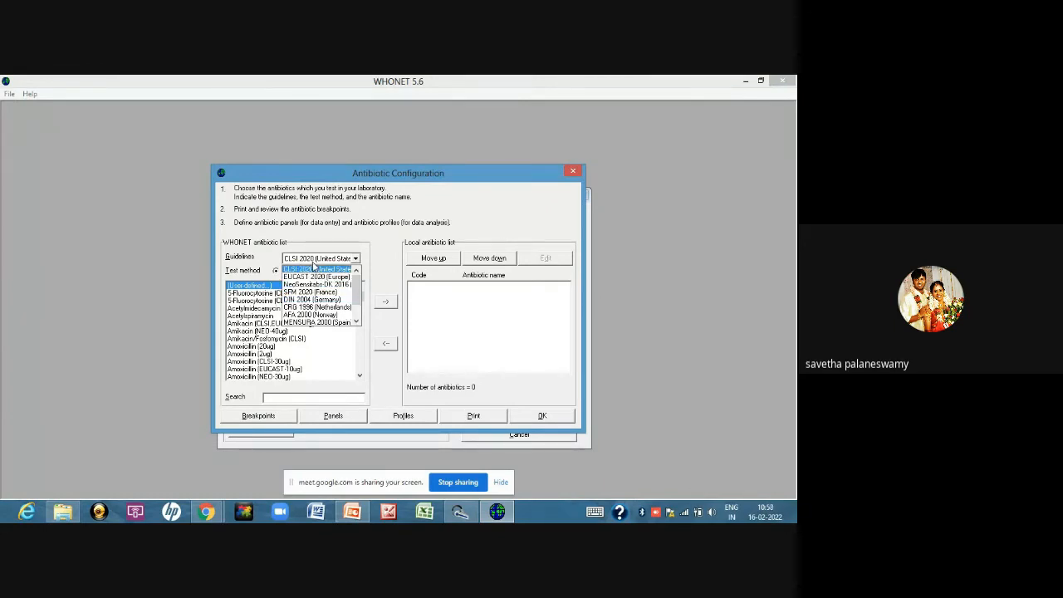
{"action": "left_click", "coordinate": [315, 268]}
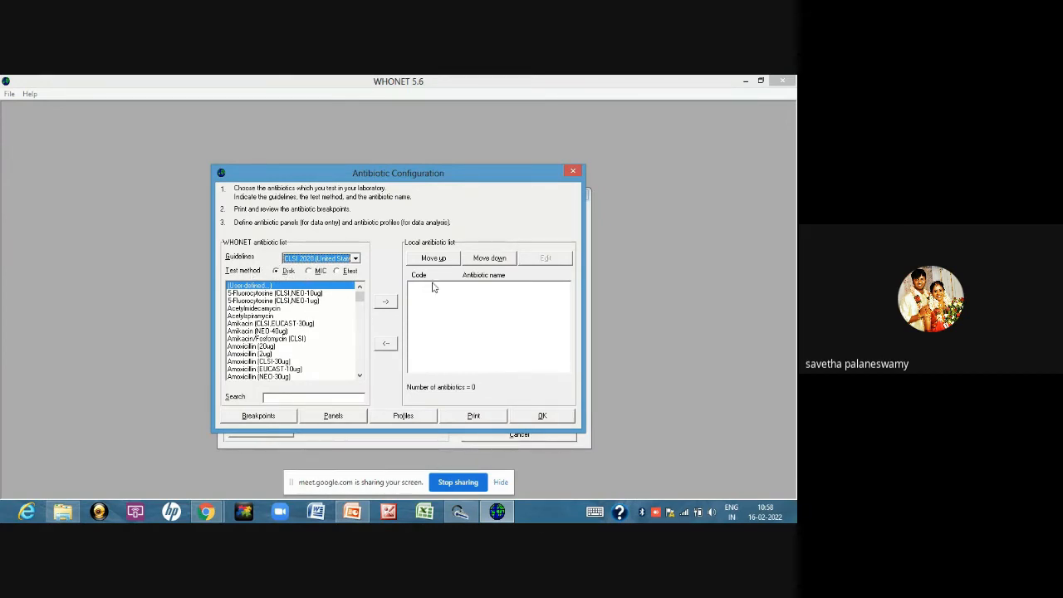
Add the Amoxicillin (CLSI-30ug) disk to the local antibiotic list
{"action": "left_click", "coordinate": [360, 376]}
{"action": "left_click", "coordinate": [360, 375]}
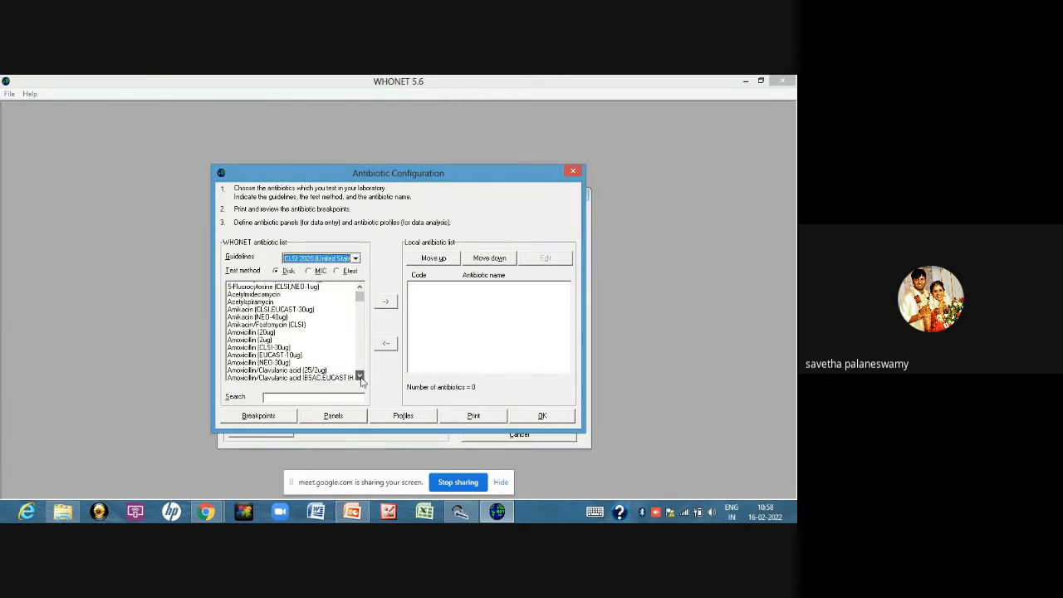
{"action": "left_click", "coordinate": [359, 375]}
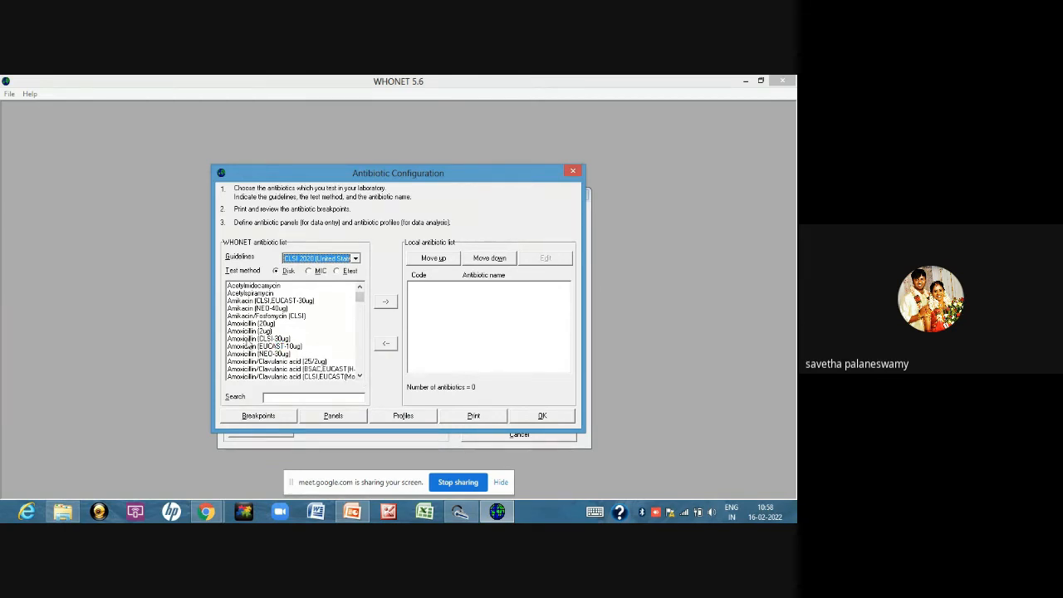
{"action": "left_click", "coordinate": [247, 339]}
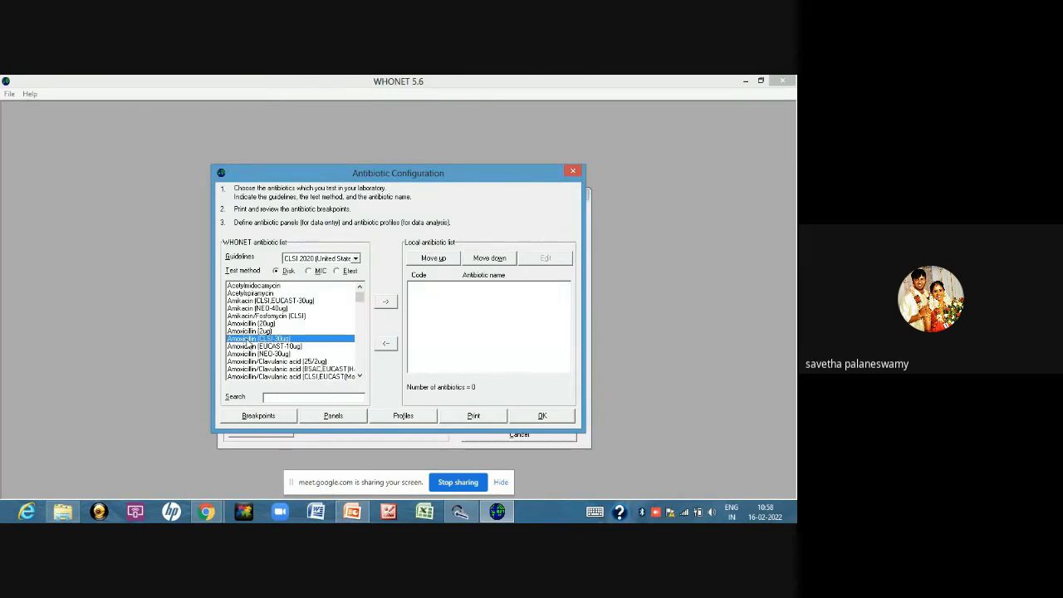
{"action": "double_click", "coordinate": [247, 340]}
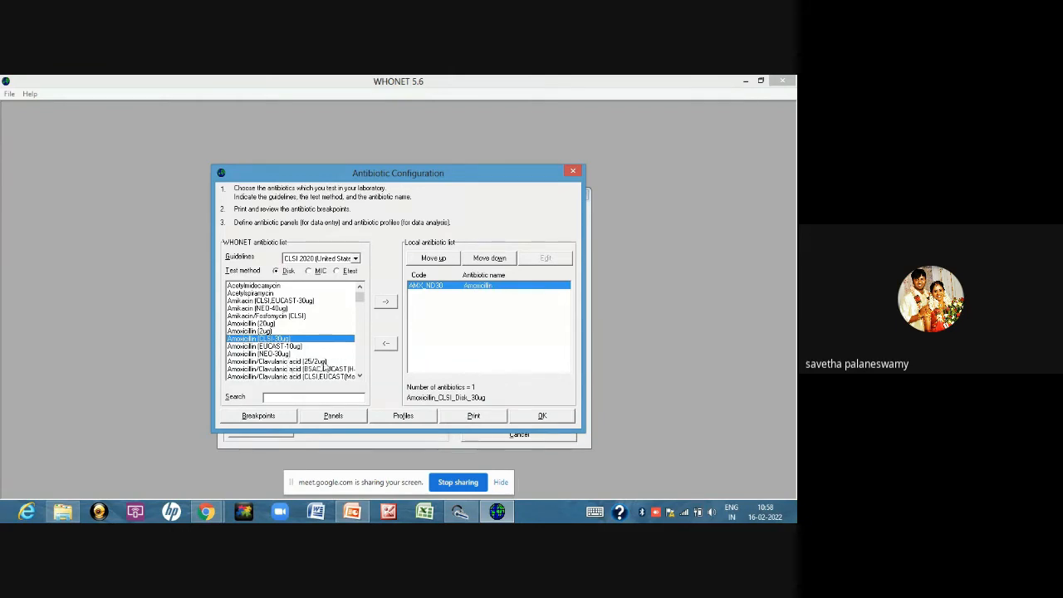
Add the CLSI Amoxicillin/Clavulanic acid 20/10ug disk to the local antibiotic list
{"action": "left_click", "coordinate": [360, 376]}
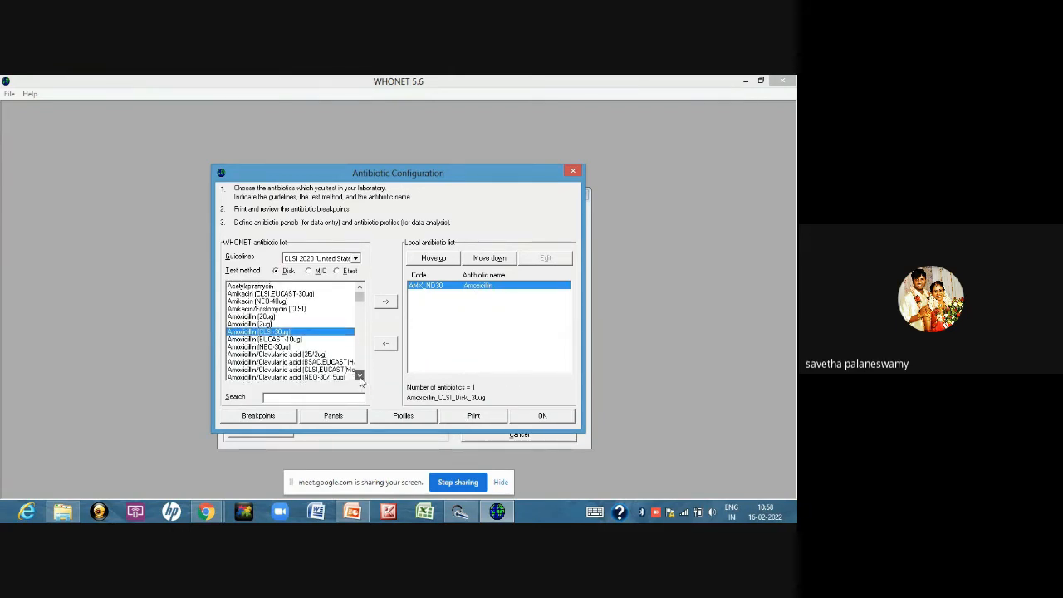
{"action": "left_click", "coordinate": [359, 376]}
{"action": "left_click", "coordinate": [307, 362]}
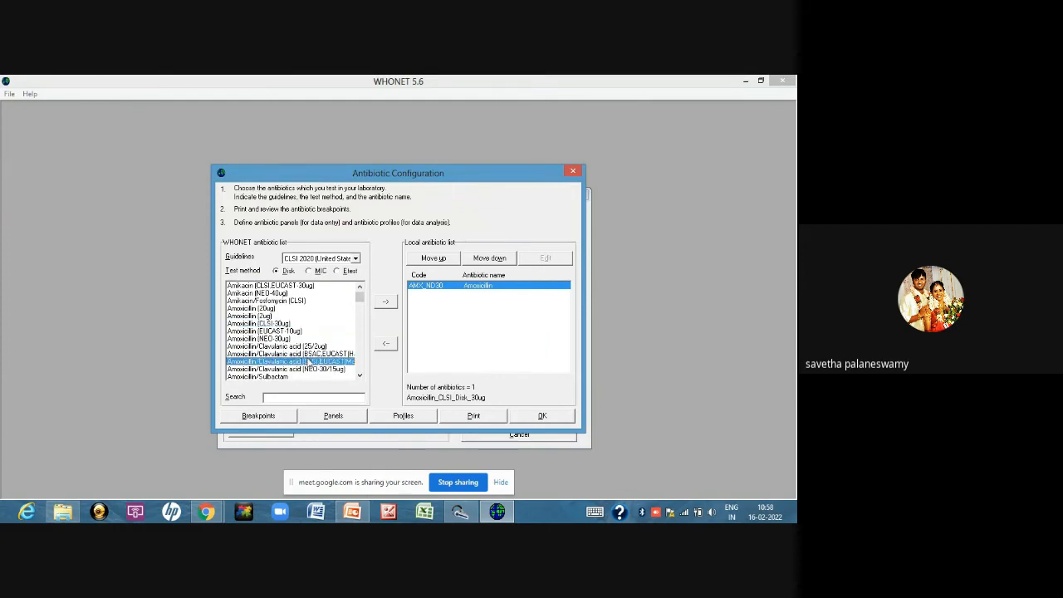
{"action": "left_click", "coordinate": [385, 303]}
Add the CLSI Ampicillin 10ug disk to the local antibiotic list
{"action": "left_click", "coordinate": [359, 379]}
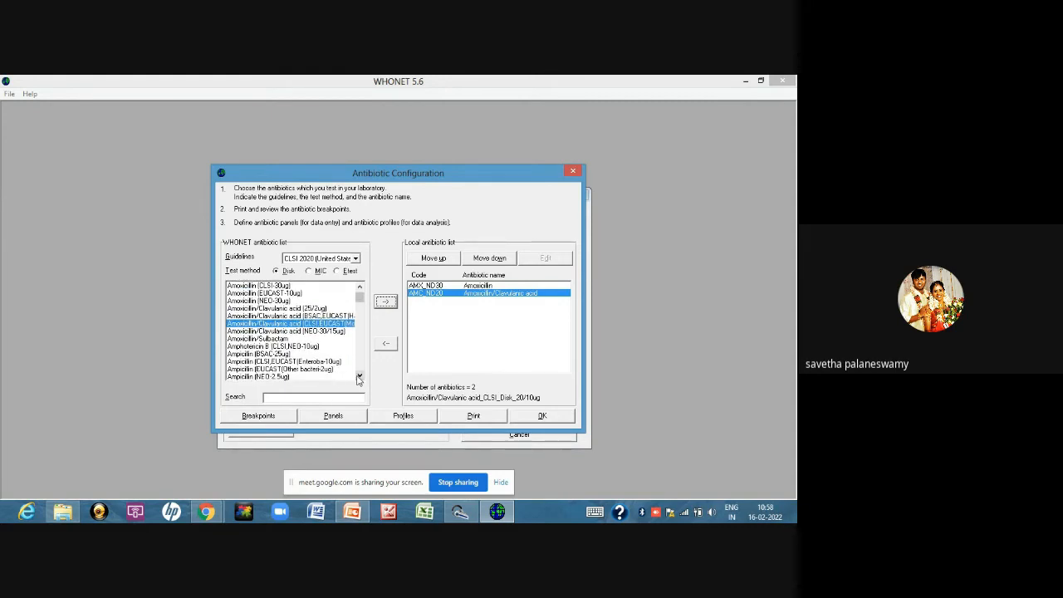
{"action": "left_click", "coordinate": [358, 379]}
{"action": "left_click", "coordinate": [358, 378]}
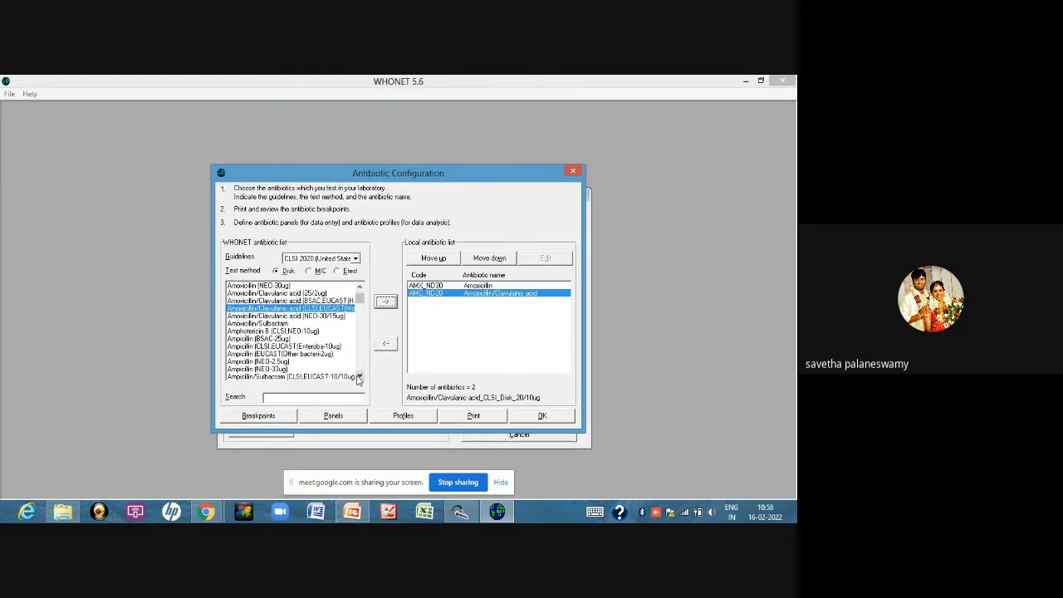
{"action": "left_click", "coordinate": [293, 345]}
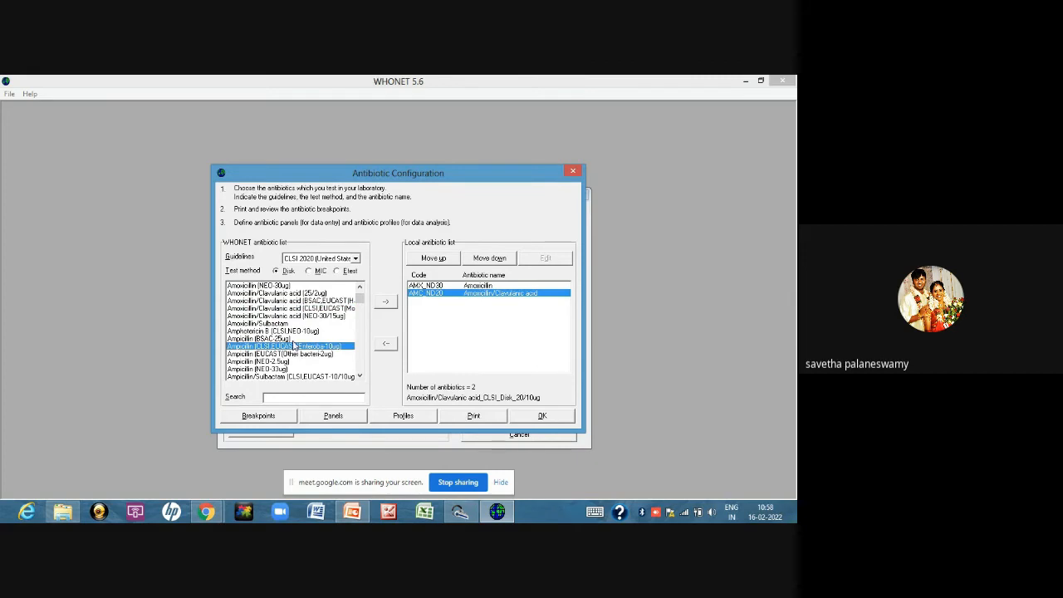
{"action": "double_click", "coordinate": [293, 346]}
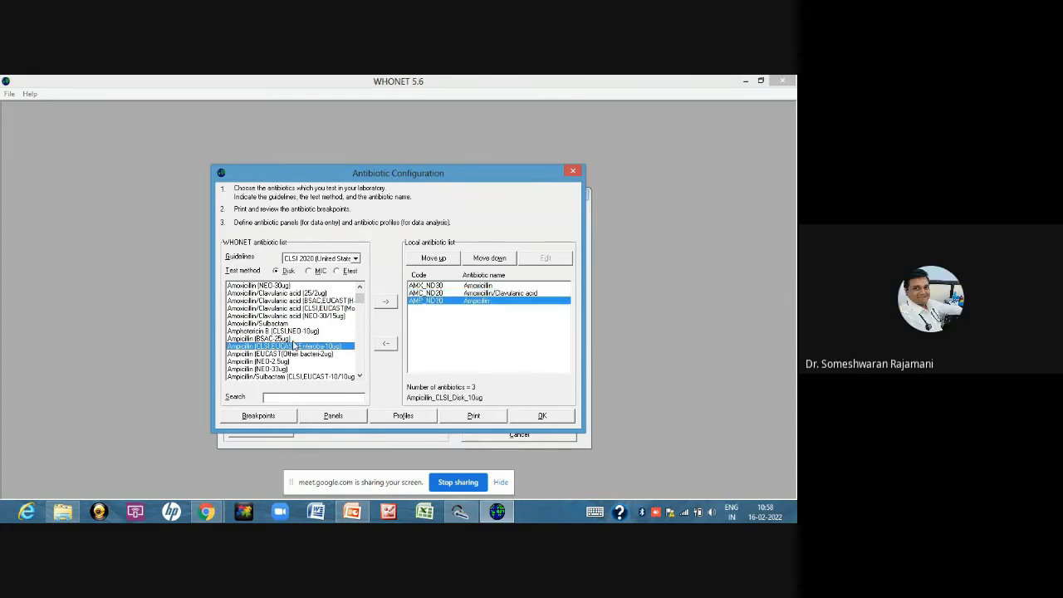
Remove plain Amoxicillin from the local antibiotic list
{"action": "left_click", "coordinate": [423, 286]}
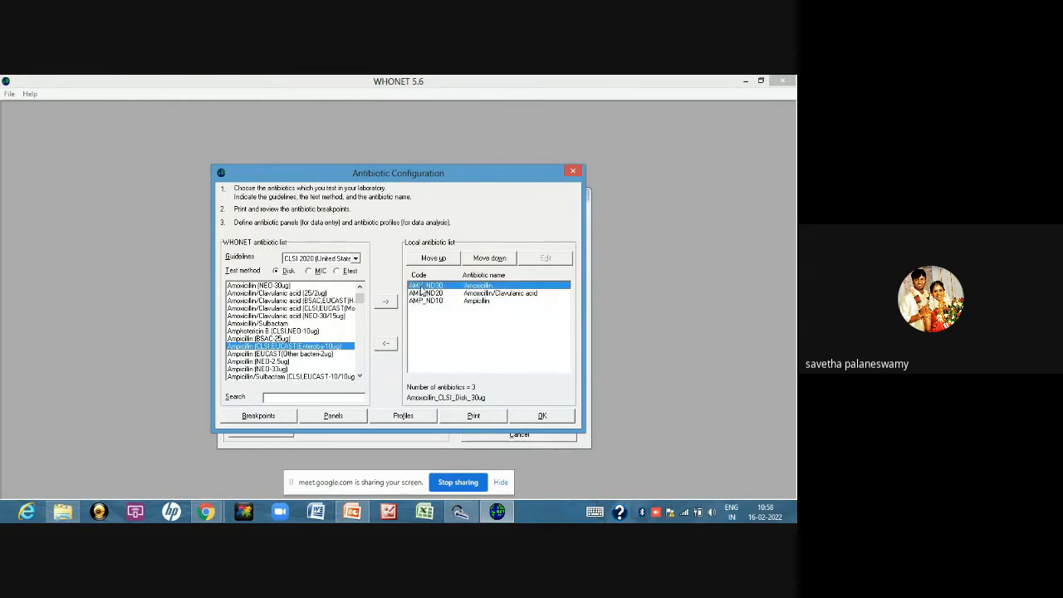
{"action": "left_click", "coordinate": [382, 346]}
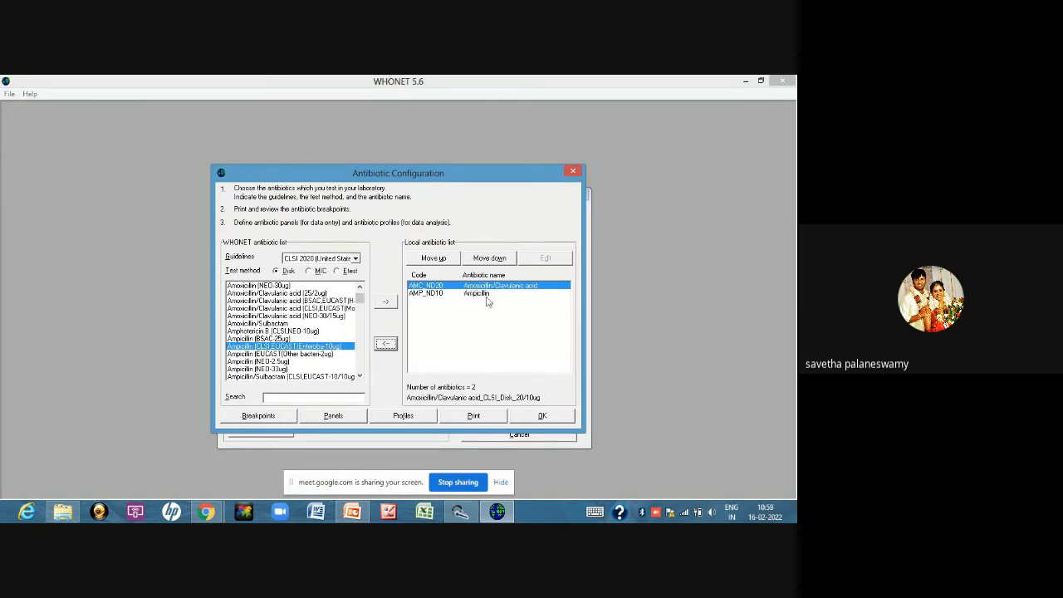
Add the Cefotaxime (CLSI,SRGA,BSAC-30ug) disk to the local antibiotic list
{"action": "left_click", "coordinate": [359, 376]}
{"action": "left_click", "coordinate": [359, 376]}
{"action": "left_click", "coordinate": [359, 376]}
{"action": "left_click", "coordinate": [360, 376]}
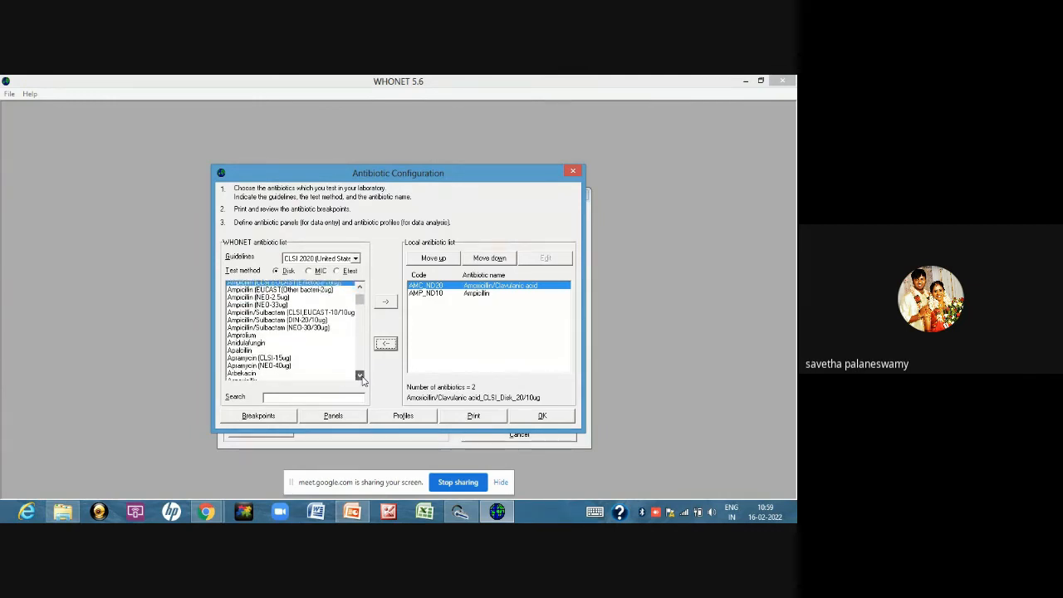
{"action": "left_click", "coordinate": [359, 376]}
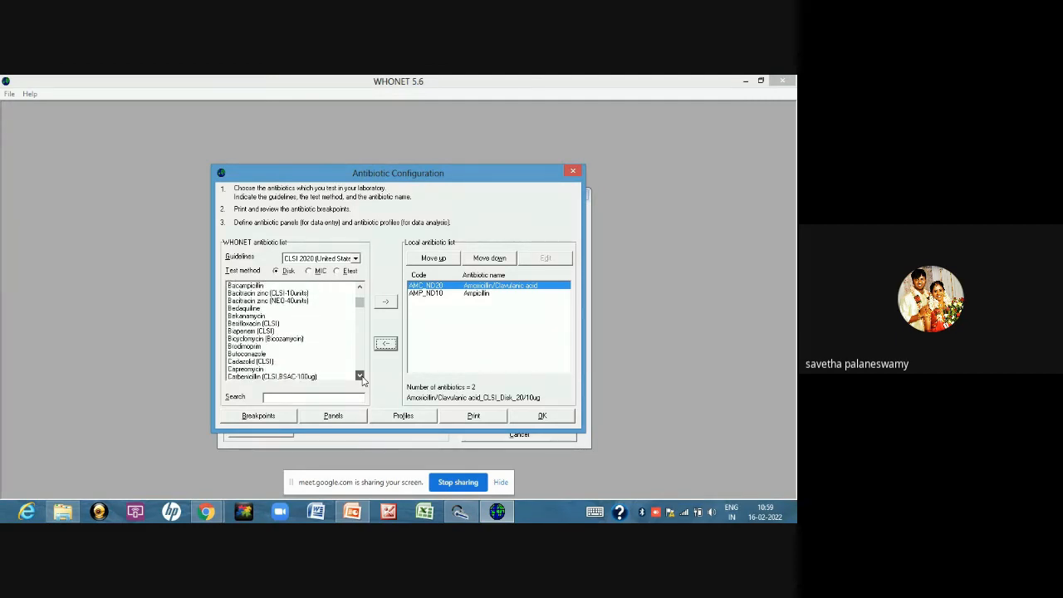
{"action": "left_click", "coordinate": [359, 377]}
{"action": "left_click", "coordinate": [360, 376]}
{"action": "left_click", "coordinate": [360, 376]}
{"action": "left_click", "coordinate": [360, 376]}
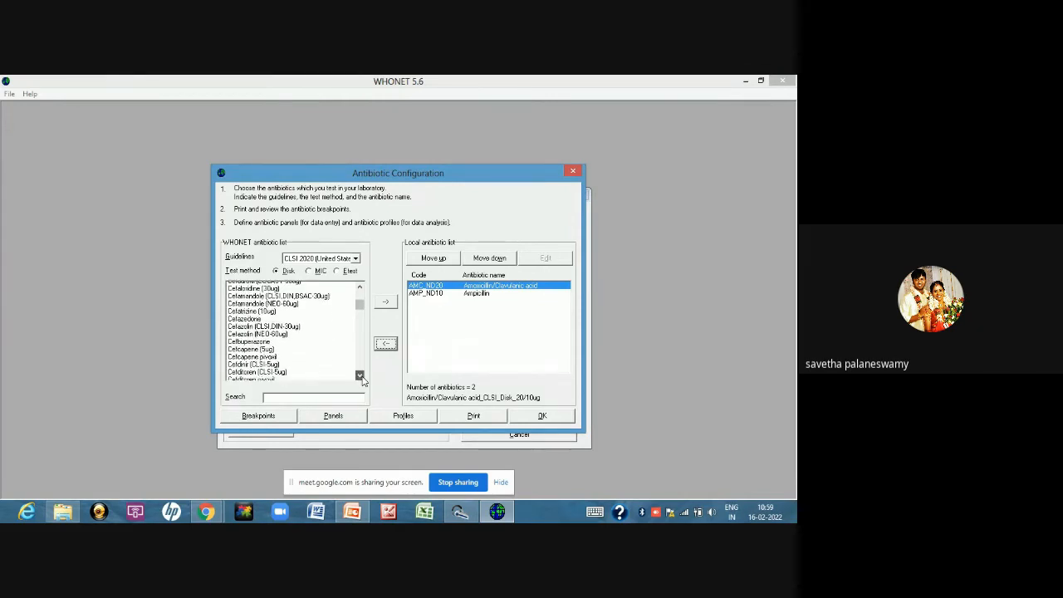
{"action": "left_click", "coordinate": [359, 376]}
{"action": "left_click", "coordinate": [359, 376]}
{"action": "left_click", "coordinate": [359, 376]}
{"action": "left_click", "coordinate": [359, 376]}
{"action": "left_click", "coordinate": [359, 376]}
{"action": "left_click", "coordinate": [360, 376]}
{"action": "left_click", "coordinate": [359, 376]}
{"action": "left_click", "coordinate": [359, 376]}
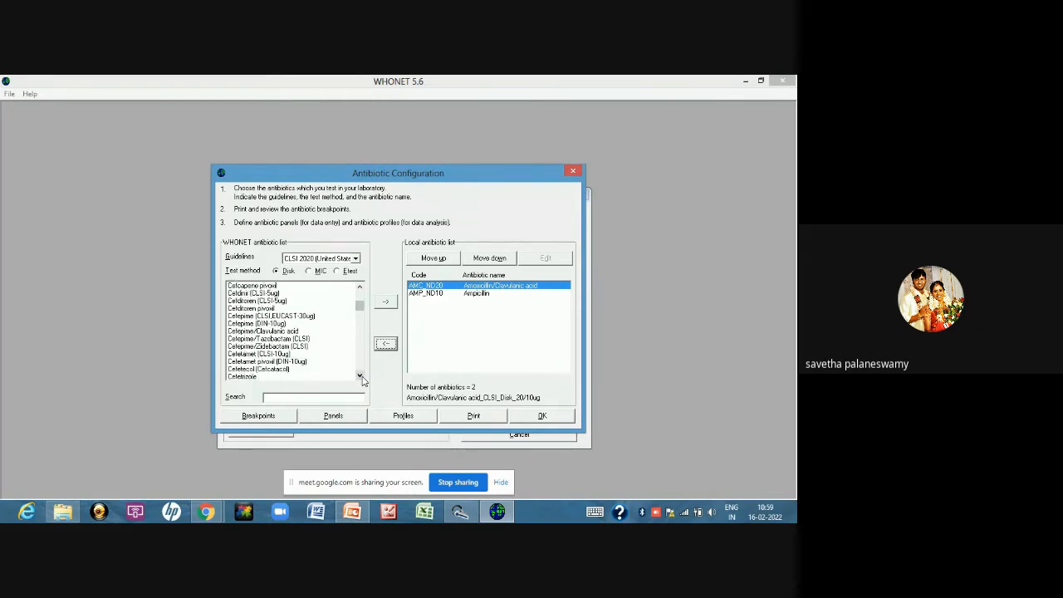
{"action": "left_click", "coordinate": [359, 376]}
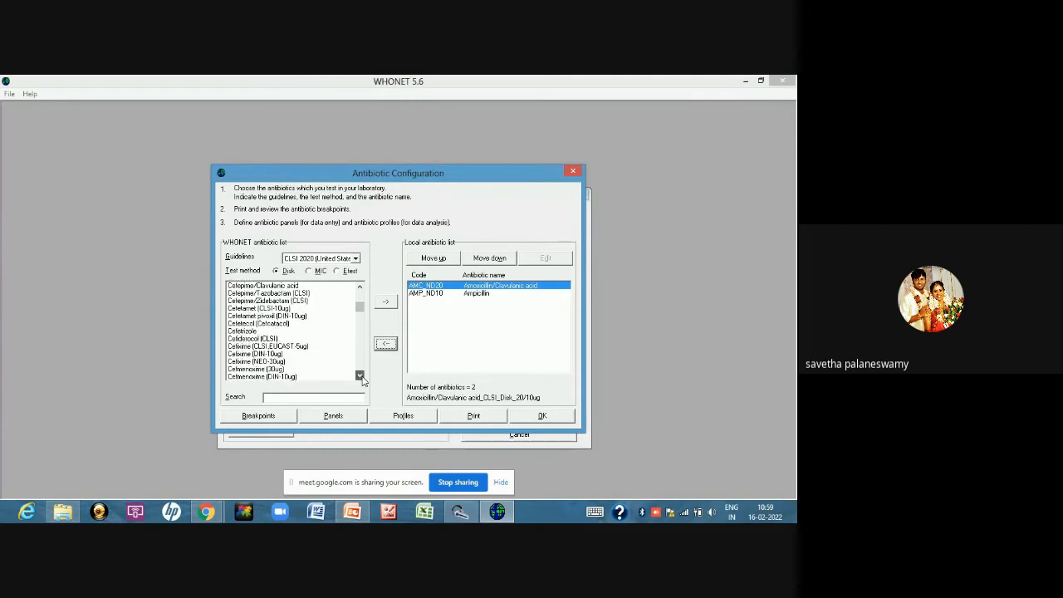
{"action": "left_click", "coordinate": [359, 376]}
{"action": "left_click", "coordinate": [360, 377]}
{"action": "left_click", "coordinate": [360, 376]}
{"action": "left_click", "coordinate": [359, 376]}
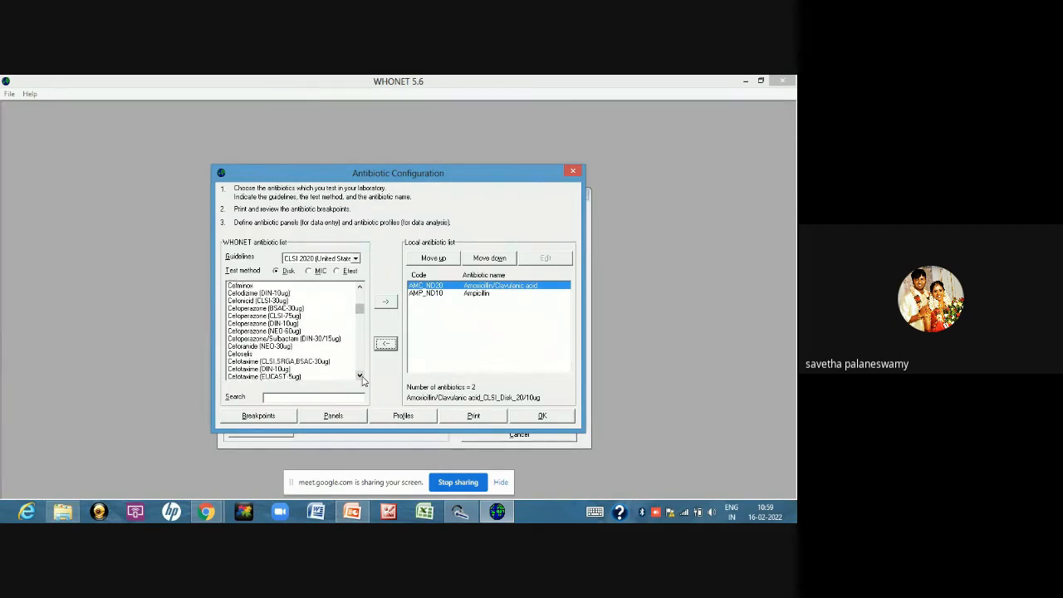
{"action": "left_click", "coordinate": [360, 376]}
{"action": "left_click", "coordinate": [290, 338]}
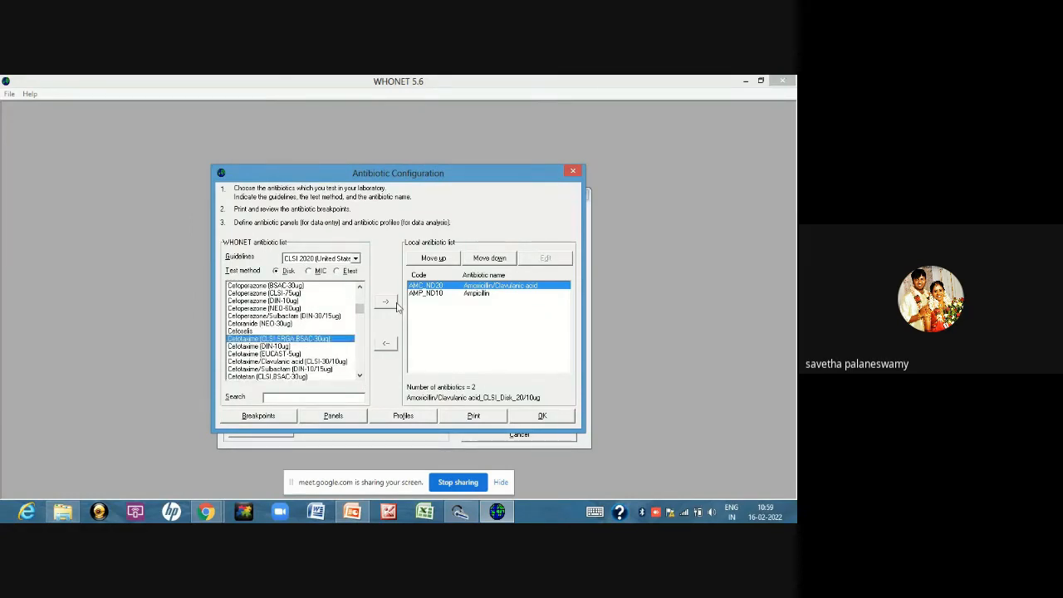
{"action": "left_click", "coordinate": [386, 302]}
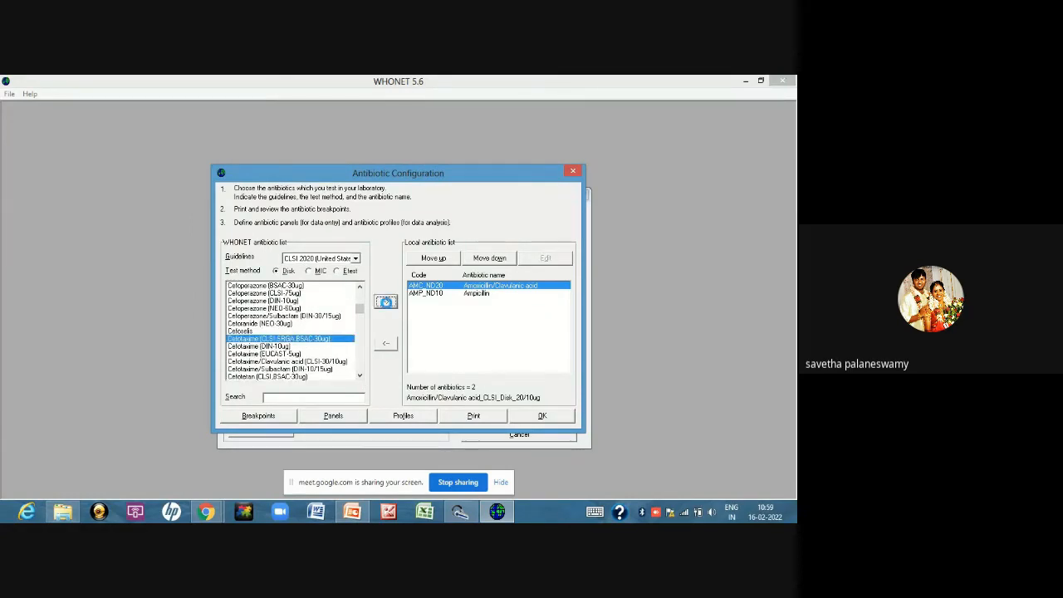
Add the Cefotaxime/Clavulanic acid (CLSI-30/10ug) disk to the local antibiotic list
{"action": "left_click", "coordinate": [359, 376]}
{"action": "left_click", "coordinate": [360, 376]}
{"action": "left_click", "coordinate": [359, 376]}
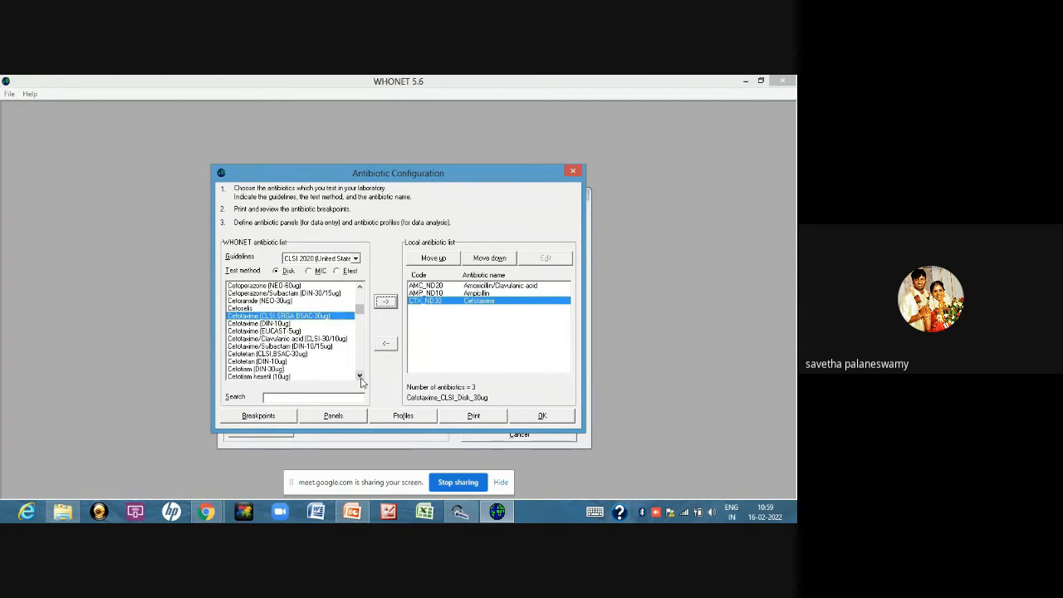
{"action": "left_click", "coordinate": [341, 338]}
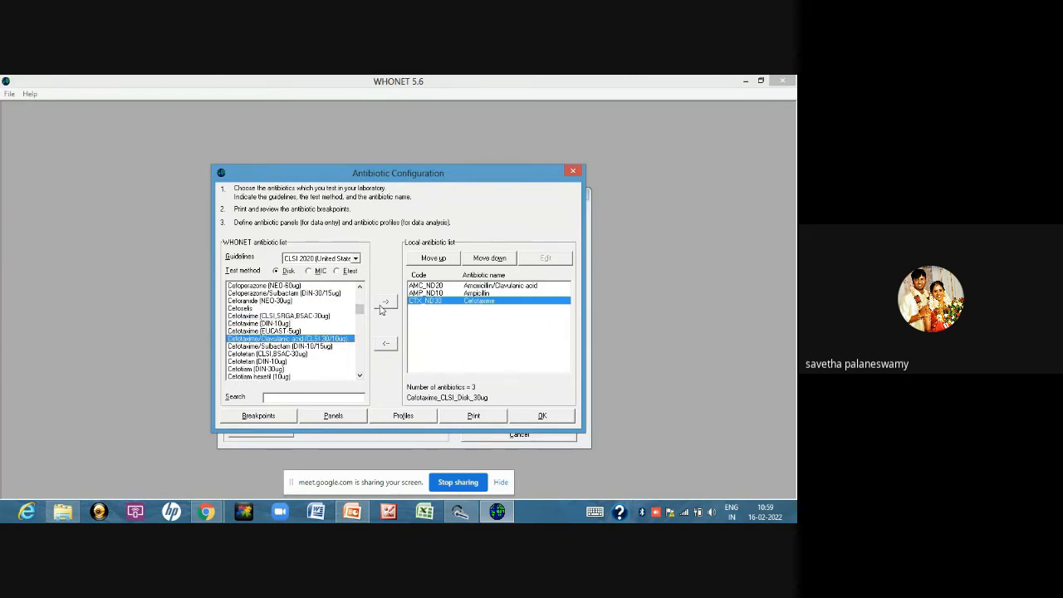
{"action": "left_click", "coordinate": [384, 303]}
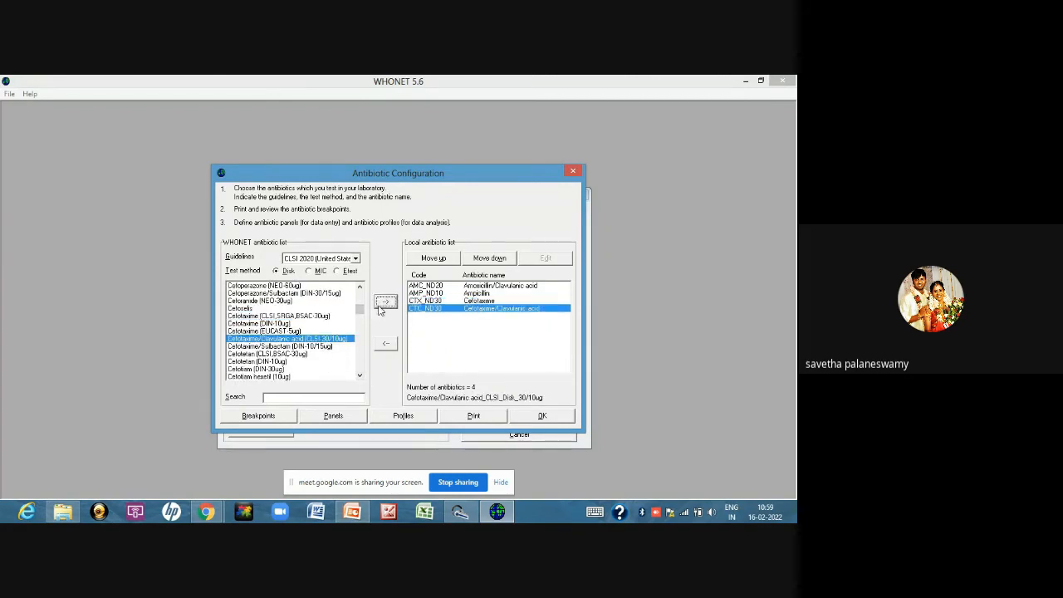
Add the Cefoxitin (CLSI,EUCAST-30ug) disk to the local antibiotic list
{"action": "left_click", "coordinate": [360, 375]}
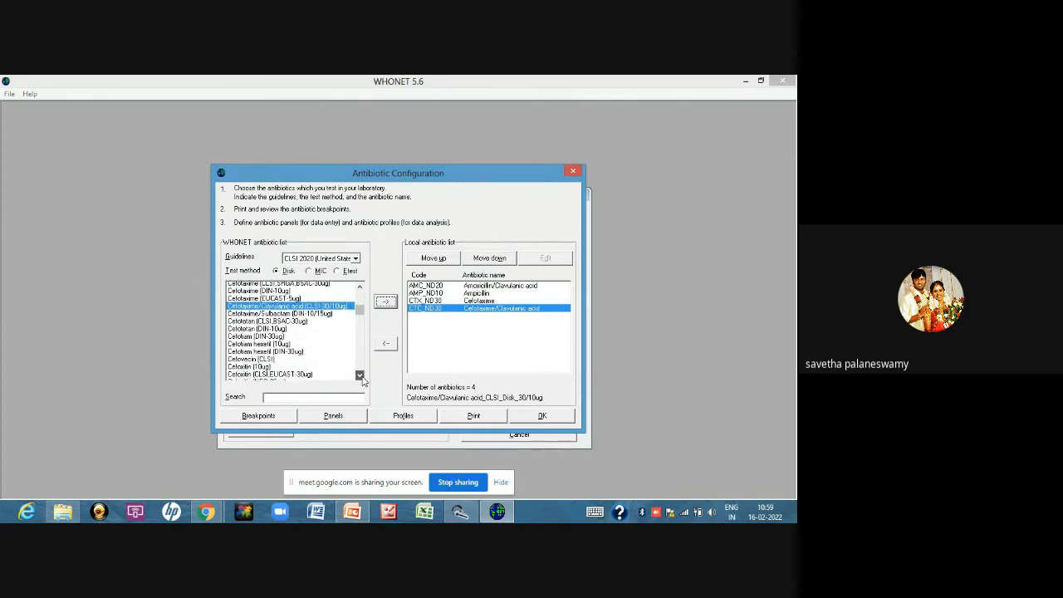
{"action": "left_click", "coordinate": [282, 370]}
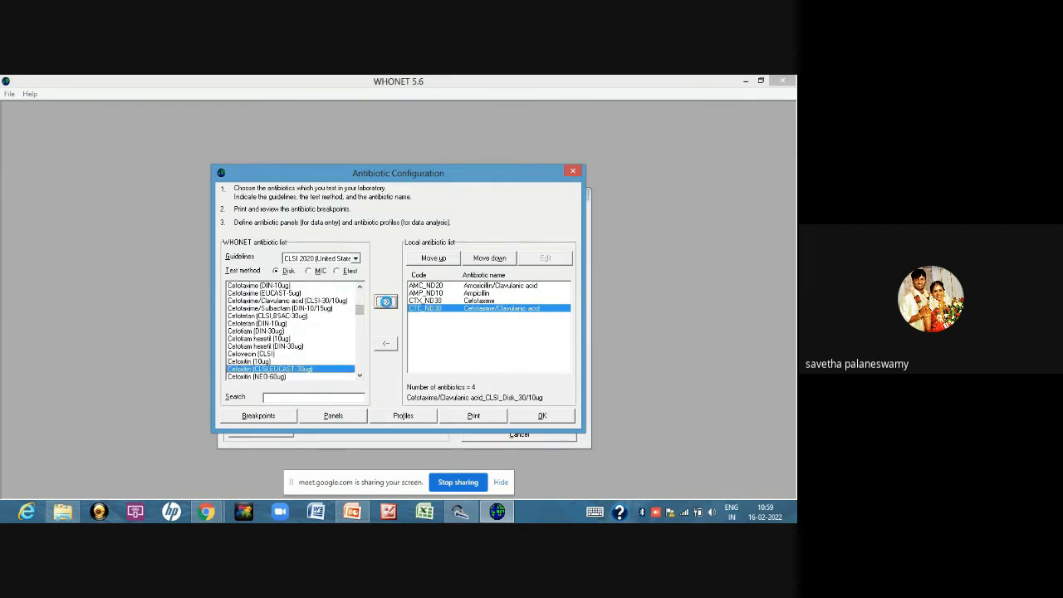
{"action": "left_click", "coordinate": [385, 301]}
Add the Ciprofloxacin (CLSI,EUCAST-5ug) disk to the local antibiotic list
{"action": "left_click", "coordinate": [359, 375]}
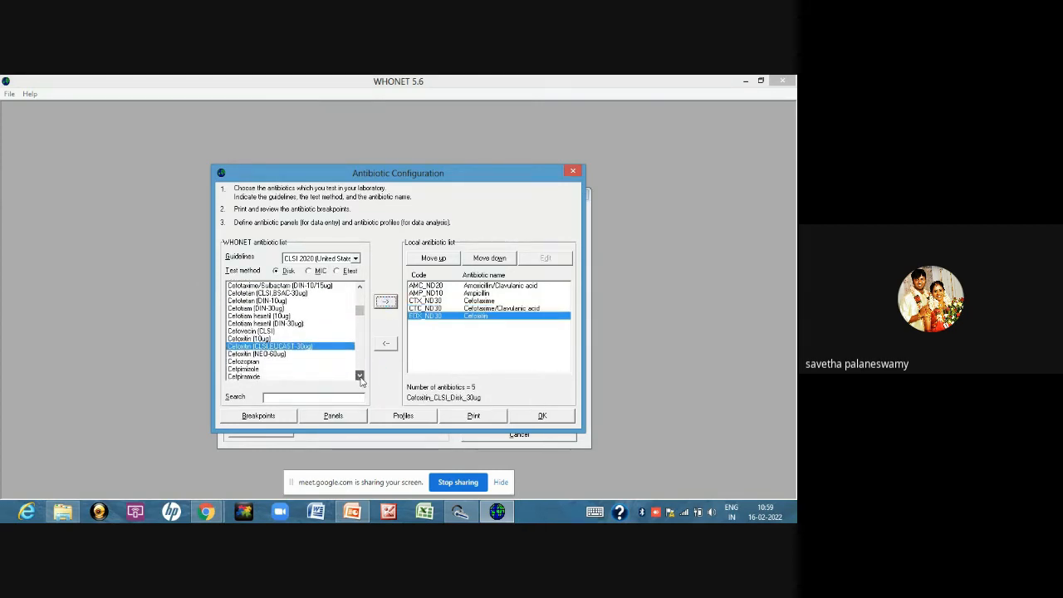
{"action": "left_click", "coordinate": [360, 376]}
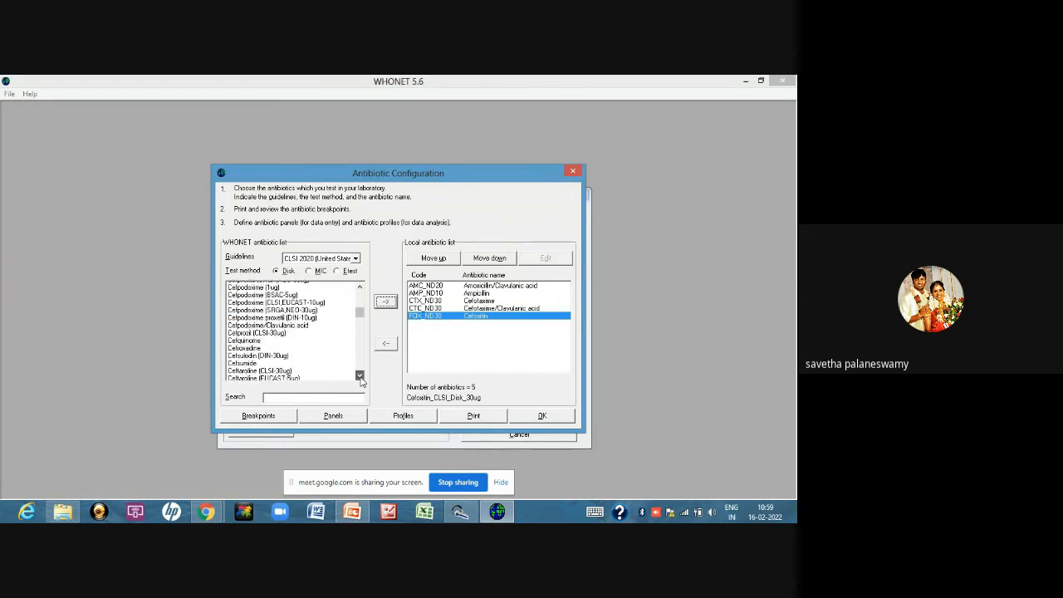
{"action": "left_click", "coordinate": [360, 377]}
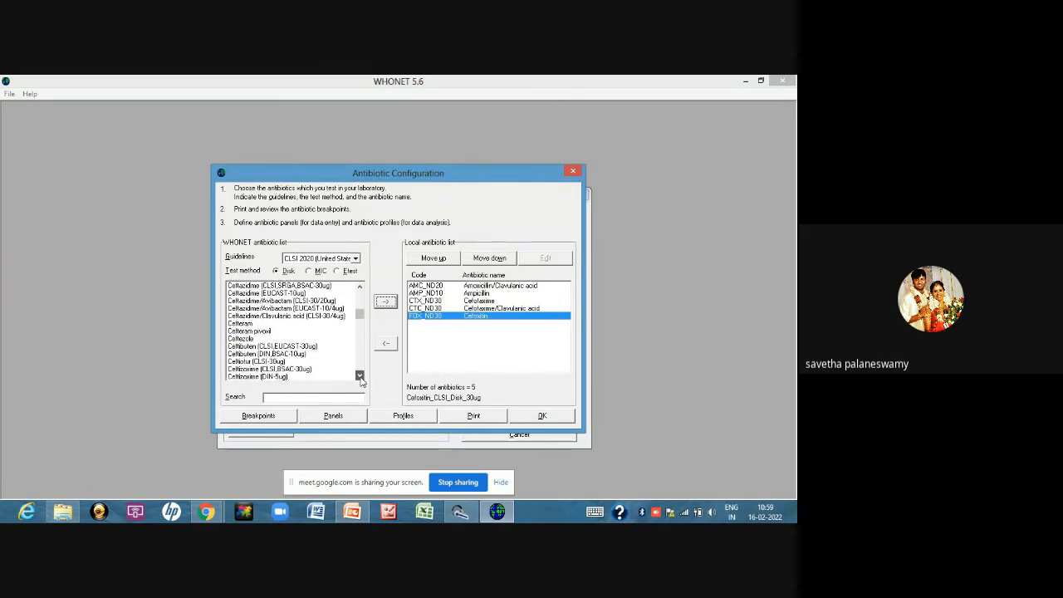
{"action": "left_click", "coordinate": [360, 377]}
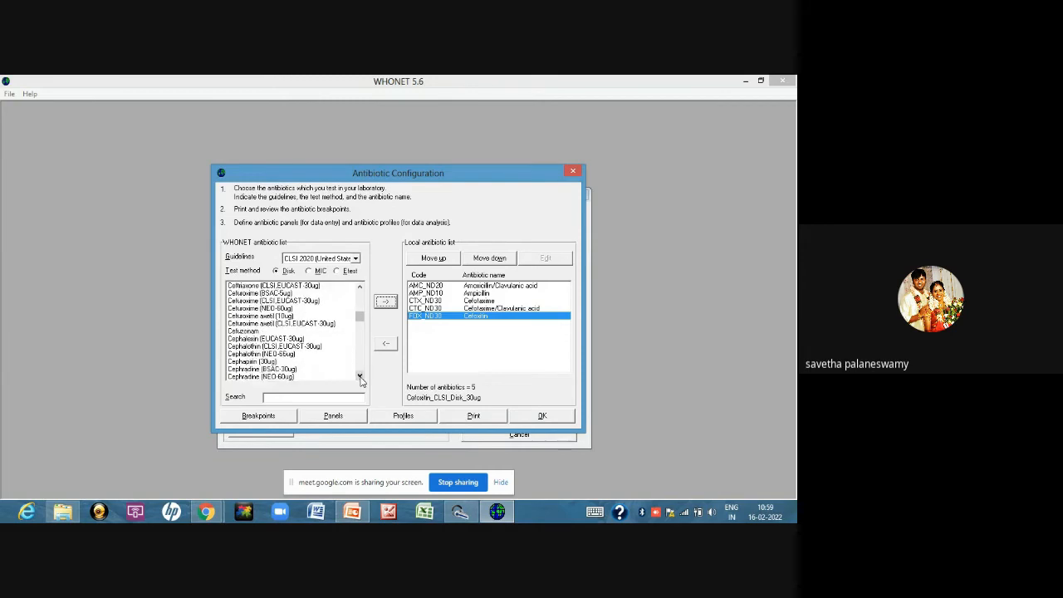
{"action": "left_click", "coordinate": [359, 377]}
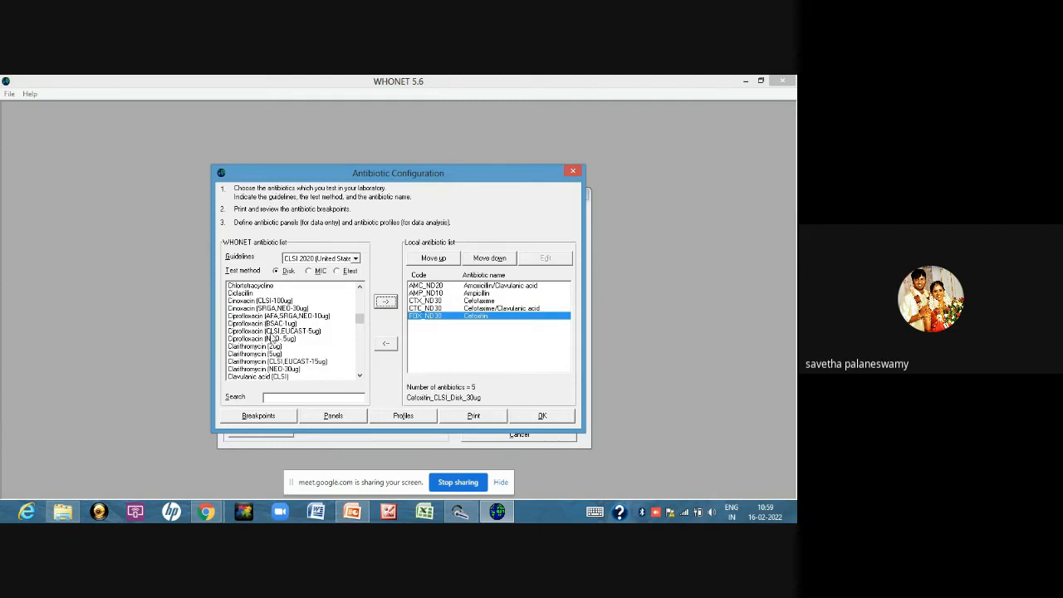
{"action": "left_click", "coordinate": [273, 331]}
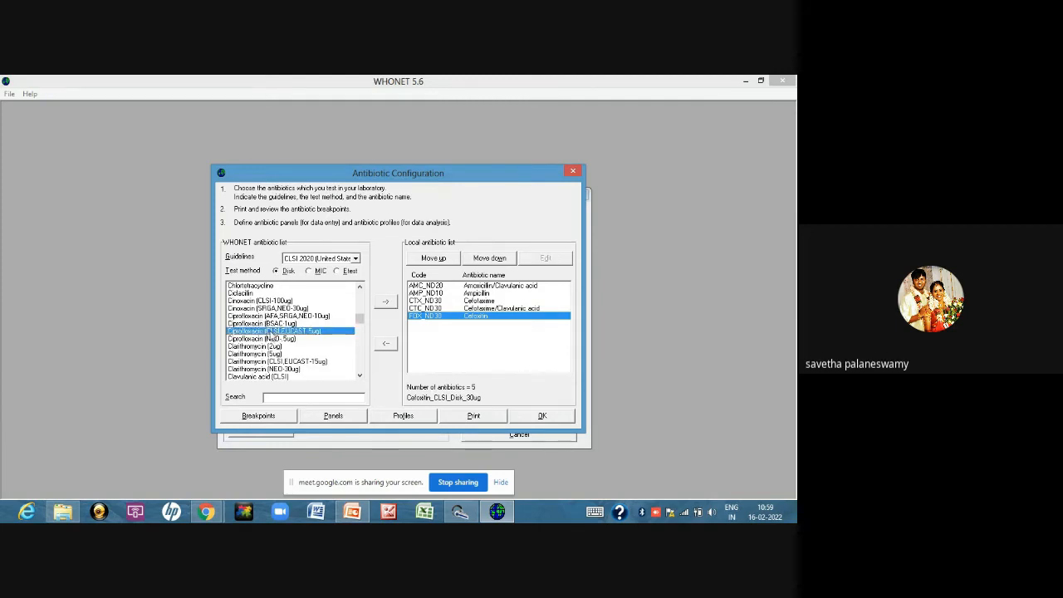
{"action": "left_click", "coordinate": [384, 302]}
Add the Clindamycin (CLSI,EUCAST-2ug) disk to the local antibiotic list
{"action": "left_click", "coordinate": [359, 376]}
{"action": "left_click", "coordinate": [358, 376]}
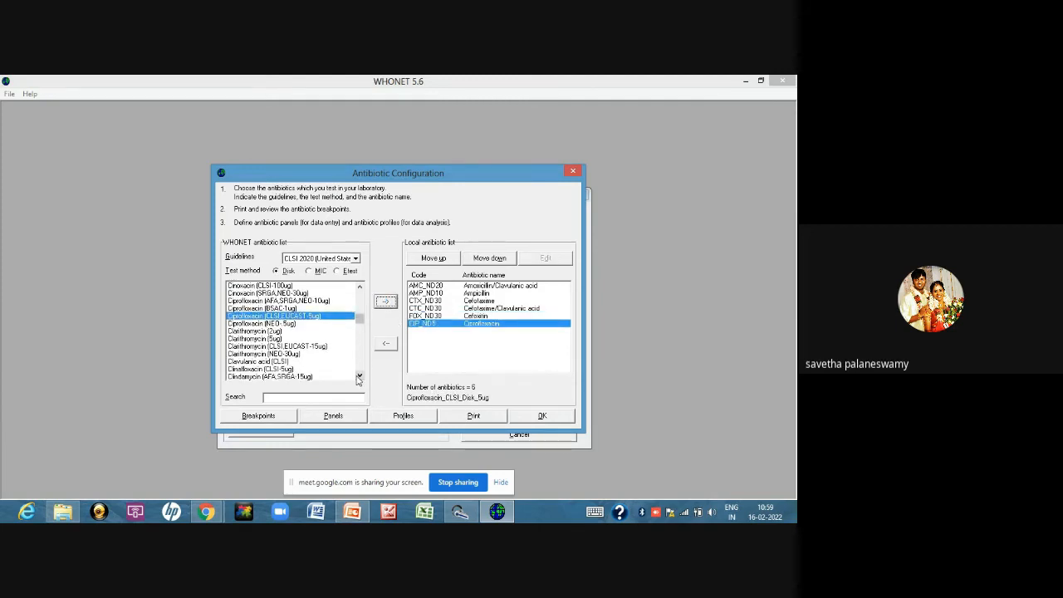
{"action": "left_click", "coordinate": [359, 377]}
{"action": "left_click", "coordinate": [359, 377]}
{"action": "left_click", "coordinate": [359, 377]}
{"action": "left_click", "coordinate": [359, 377]}
{"action": "left_click", "coordinate": [309, 355]}
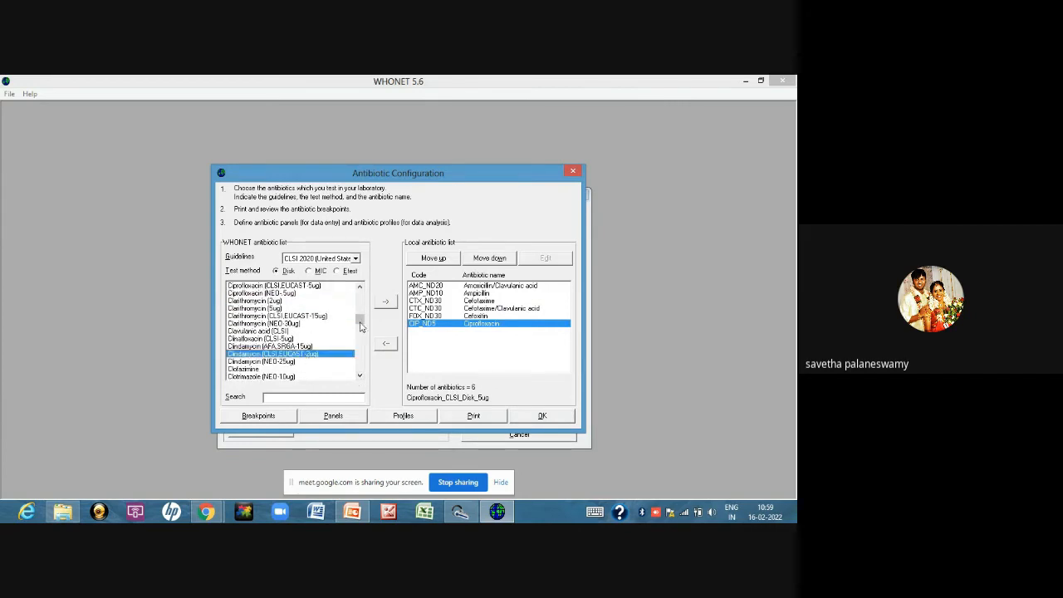
{"action": "left_click", "coordinate": [385, 302]}
Add the Doxycycline (CLSI,SRGA,BSAC-30ug) disk to the local antibiotic list
{"action": "left_click", "coordinate": [360, 376]}
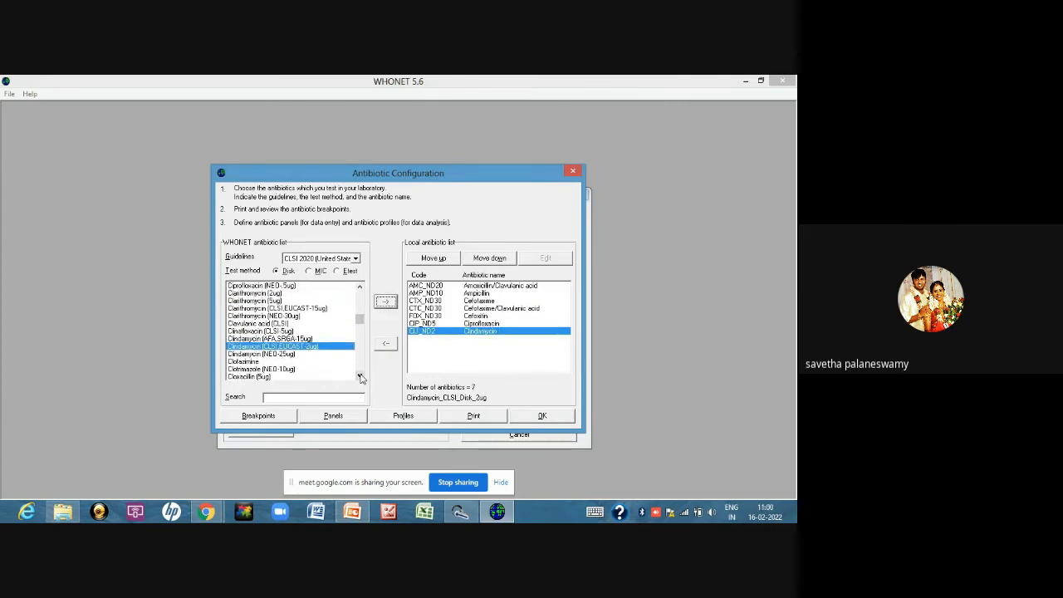
{"action": "left_click", "coordinate": [360, 376]}
{"action": "left_click", "coordinate": [359, 376]}
{"action": "left_click", "coordinate": [360, 376]}
{"action": "left_click", "coordinate": [359, 376]}
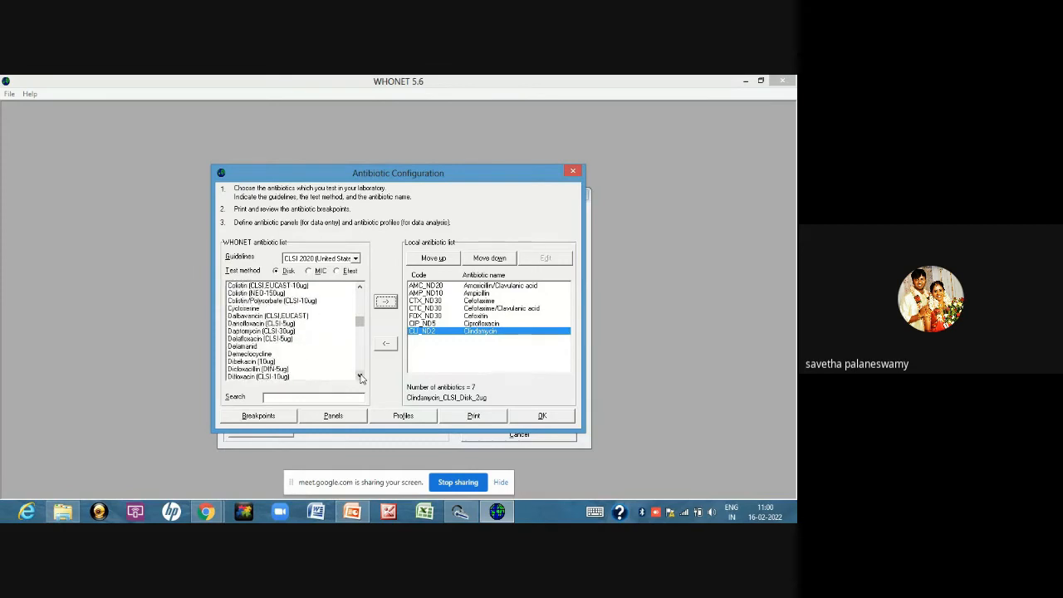
{"action": "left_click", "coordinate": [359, 376]}
{"action": "left_click", "coordinate": [359, 376]}
{"action": "left_click", "coordinate": [360, 376]}
{"action": "left_click", "coordinate": [359, 376]}
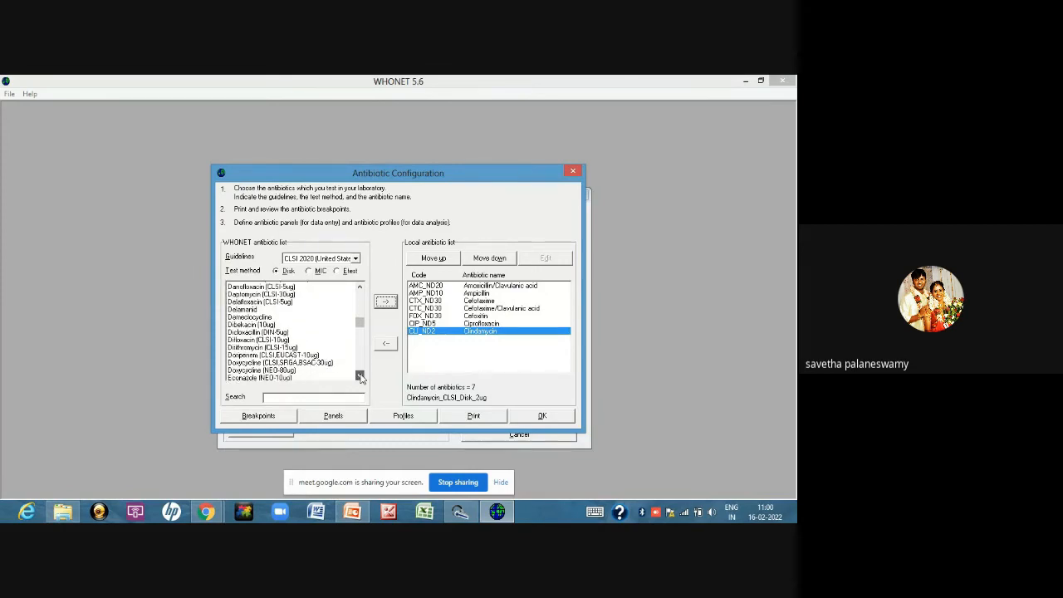
{"action": "left_click", "coordinate": [291, 363]}
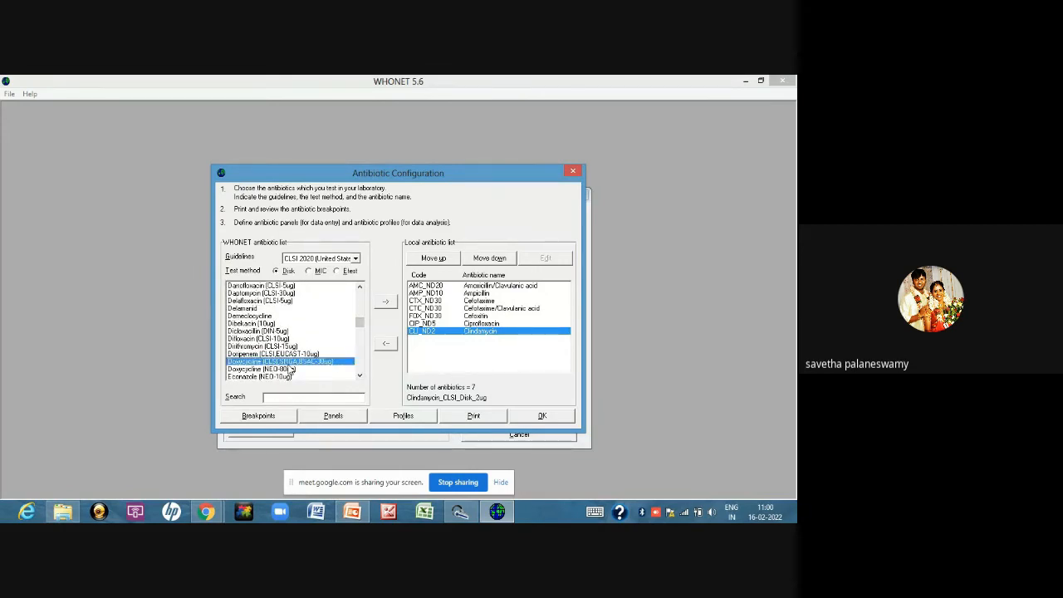
{"action": "left_click", "coordinate": [385, 302]}
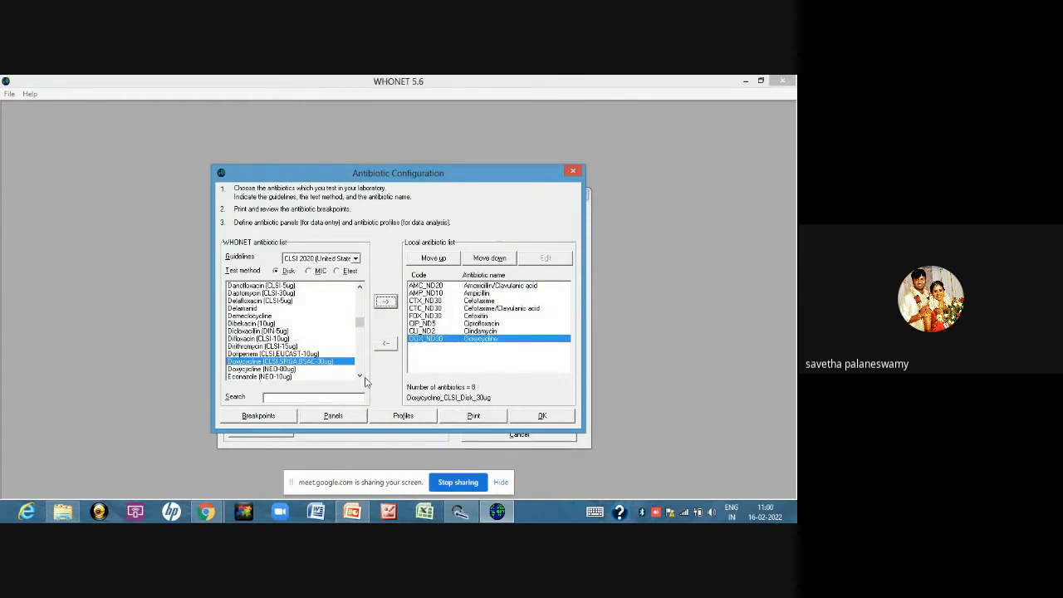
Add the Erythromycin (CLSI,EUCAST-15ug) disk to the local antibiotic list
{"action": "left_click", "coordinate": [359, 376]}
{"action": "left_click", "coordinate": [359, 376]}
{"action": "left_click", "coordinate": [360, 376]}
{"action": "left_click", "coordinate": [360, 376]}
{"action": "left_click", "coordinate": [359, 376]}
{"action": "left_click", "coordinate": [360, 377]}
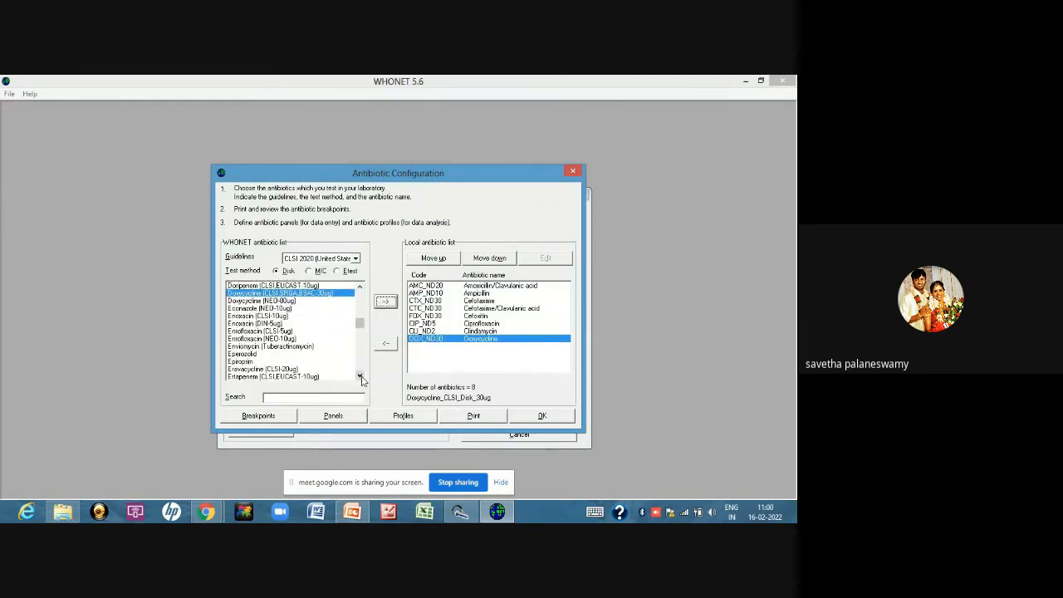
{"action": "left_click", "coordinate": [360, 376]}
{"action": "left_click", "coordinate": [359, 376]}
{"action": "left_click", "coordinate": [360, 377]}
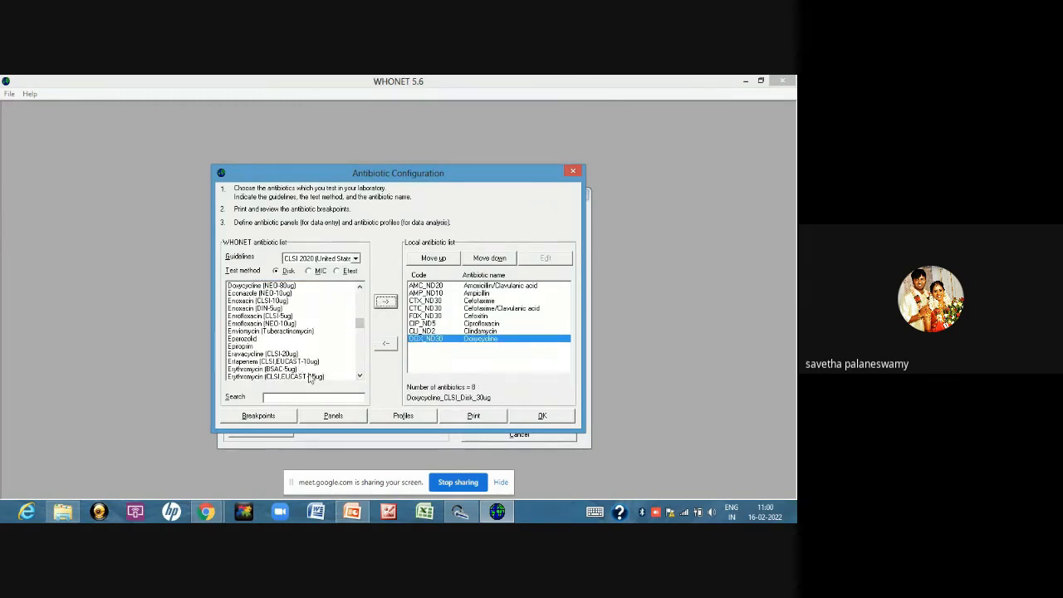
{"action": "left_click", "coordinate": [310, 378]}
{"action": "left_click", "coordinate": [385, 301]}
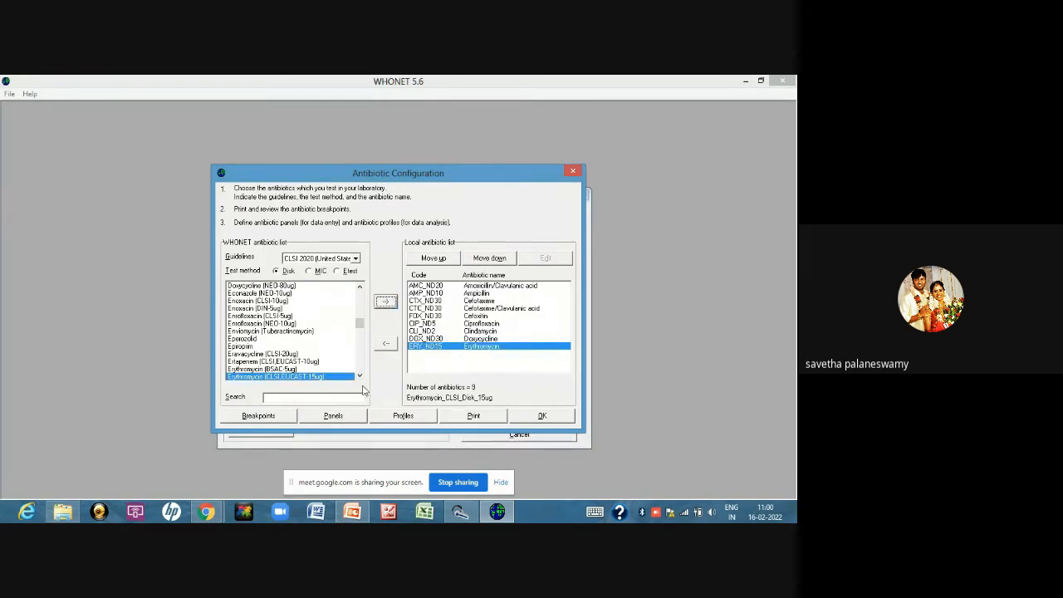
Add the Gentamicin (CLSI,EUCAST-10ug) disk to the local antibiotic list
{"action": "left_click", "coordinate": [360, 376]}
{"action": "left_click", "coordinate": [360, 377]}
{"action": "left_click", "coordinate": [359, 376]}
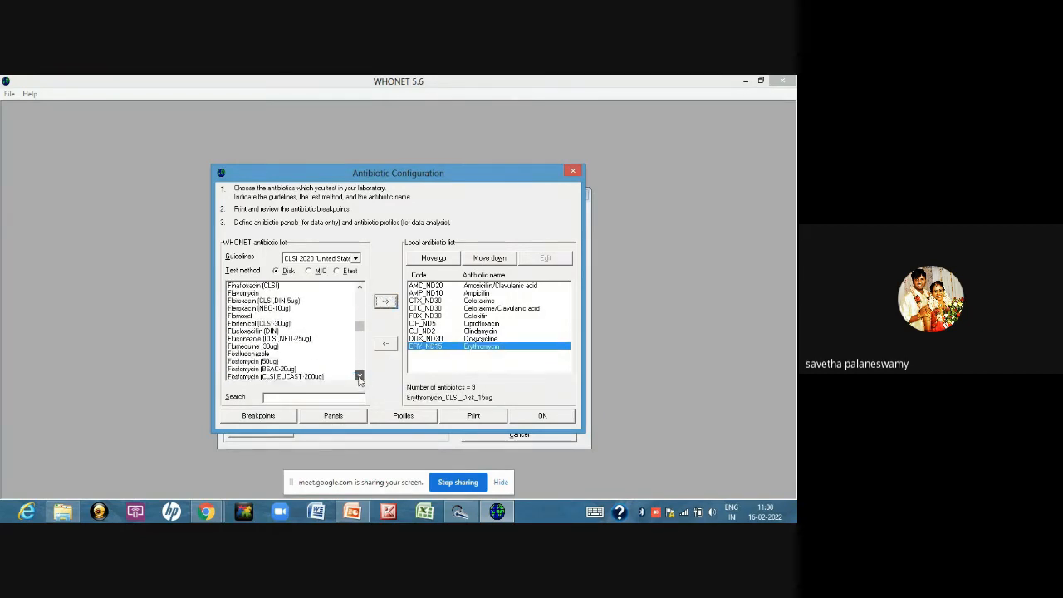
{"action": "left_click", "coordinate": [359, 376]}
{"action": "left_click", "coordinate": [360, 376]}
{"action": "left_click", "coordinate": [359, 376]}
{"action": "left_click", "coordinate": [359, 376]}
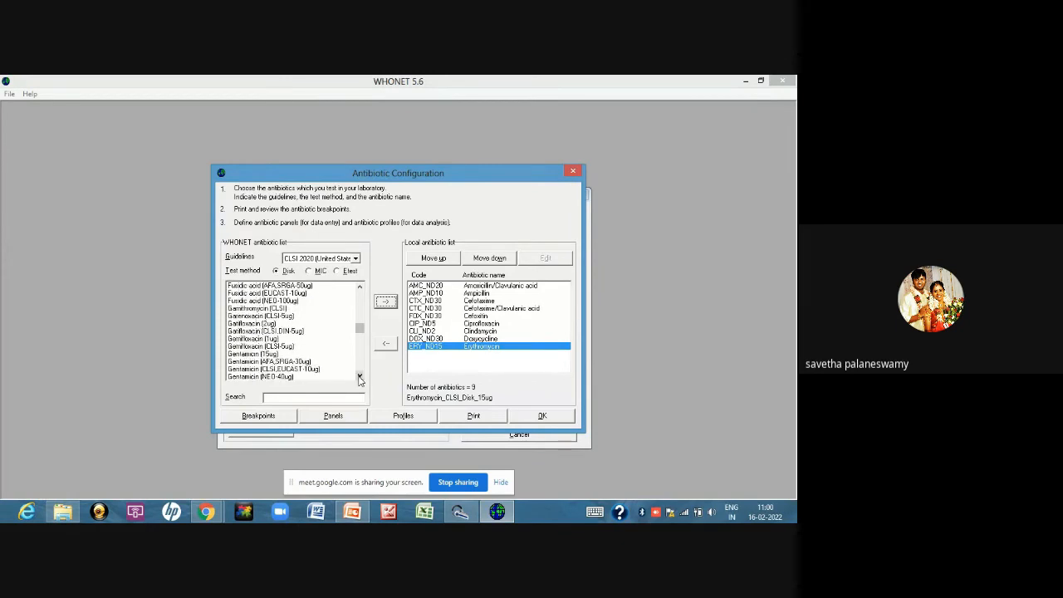
{"action": "left_click", "coordinate": [359, 376]}
{"action": "left_click", "coordinate": [360, 376]}
{"action": "left_click", "coordinate": [282, 354]}
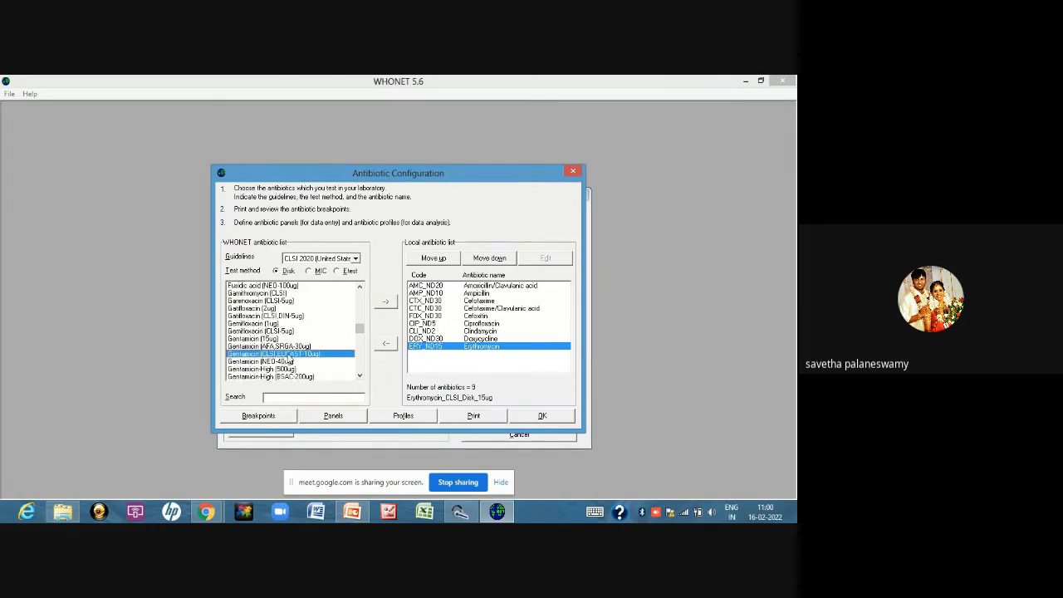
{"action": "left_click", "coordinate": [385, 301]}
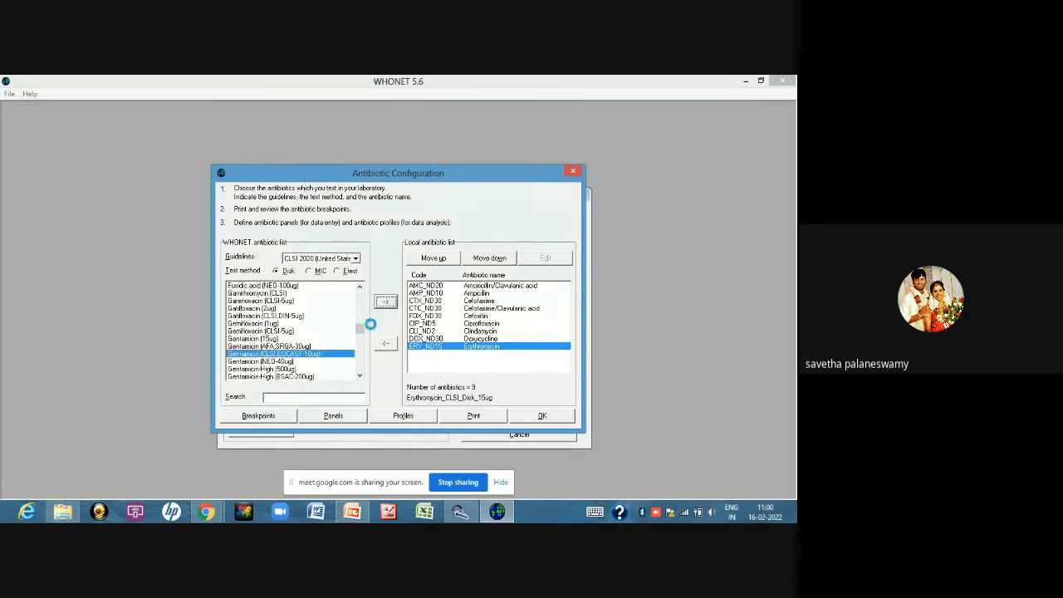
Add the Gentamicin-High (CLSI-120ug) disk to the local antibiotic list
{"action": "left_click", "coordinate": [360, 376]}
{"action": "left_click", "coordinate": [360, 377]}
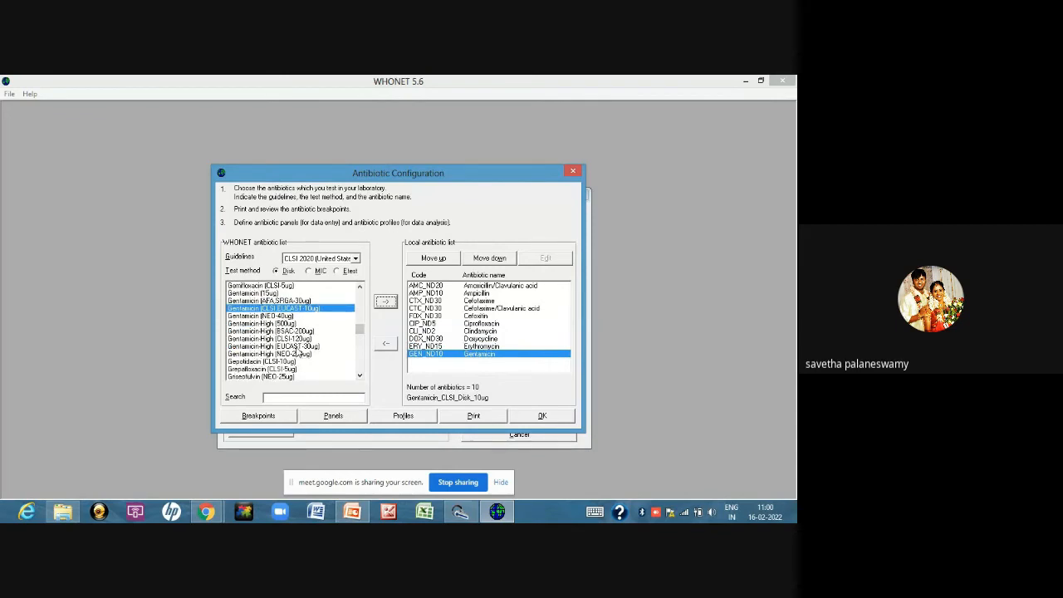
{"action": "left_click", "coordinate": [324, 338]}
{"action": "left_click", "coordinate": [384, 302]}
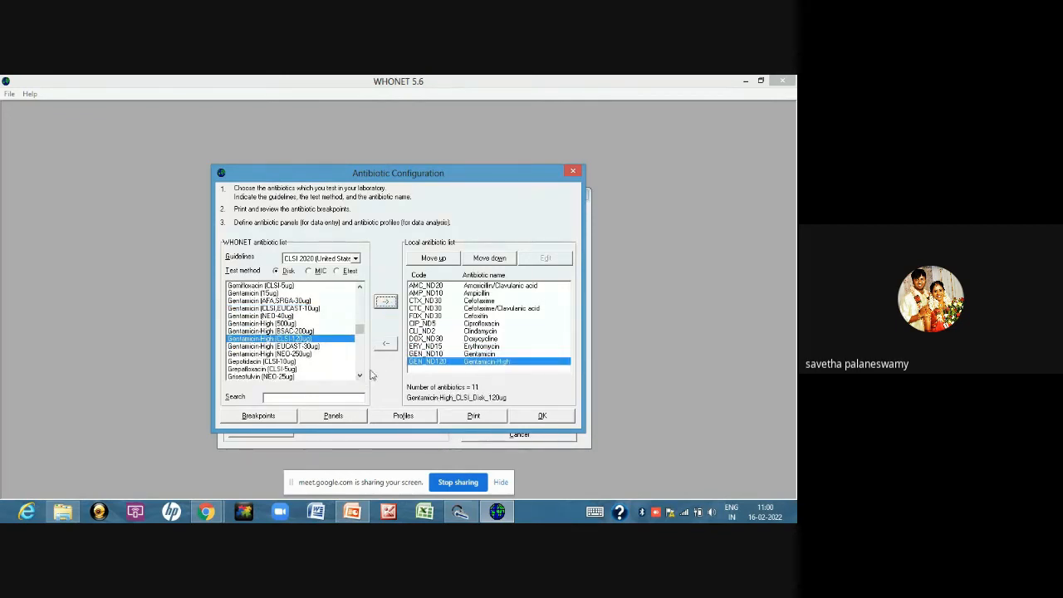
Add the Imipenem (CLSI,EUCAST-10ug) disk to the local antibiotic list
{"action": "left_click", "coordinate": [360, 376]}
{"action": "left_click", "coordinate": [360, 376]}
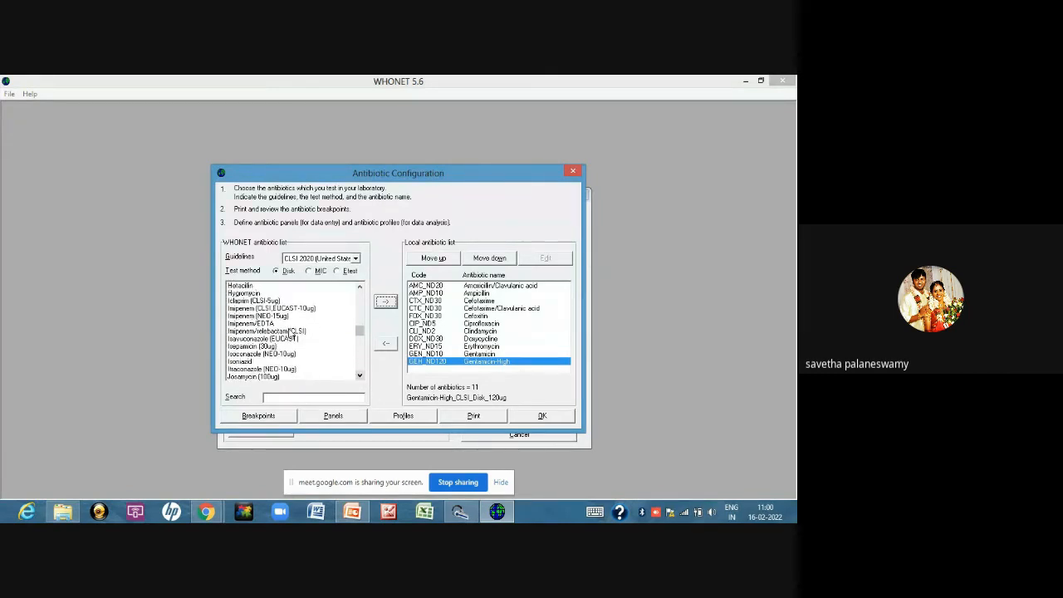
{"action": "left_click", "coordinate": [273, 308]}
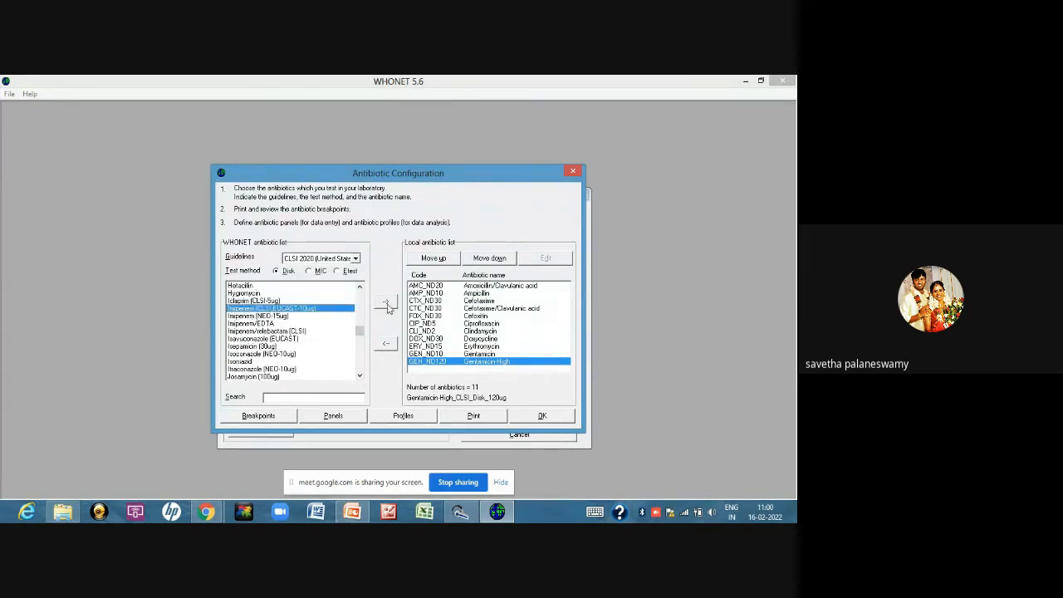
{"action": "left_click", "coordinate": [385, 302]}
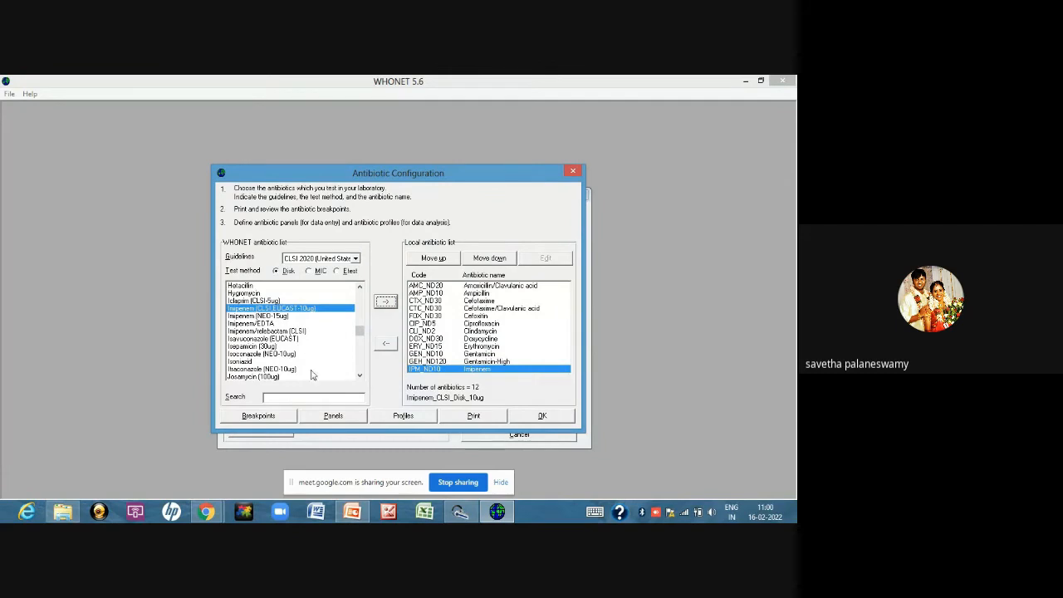
Add the Linezolid (CLSI-30ug) disk to the local antibiotic list
{"action": "left_click", "coordinate": [360, 376]}
{"action": "left_click", "coordinate": [360, 376]}
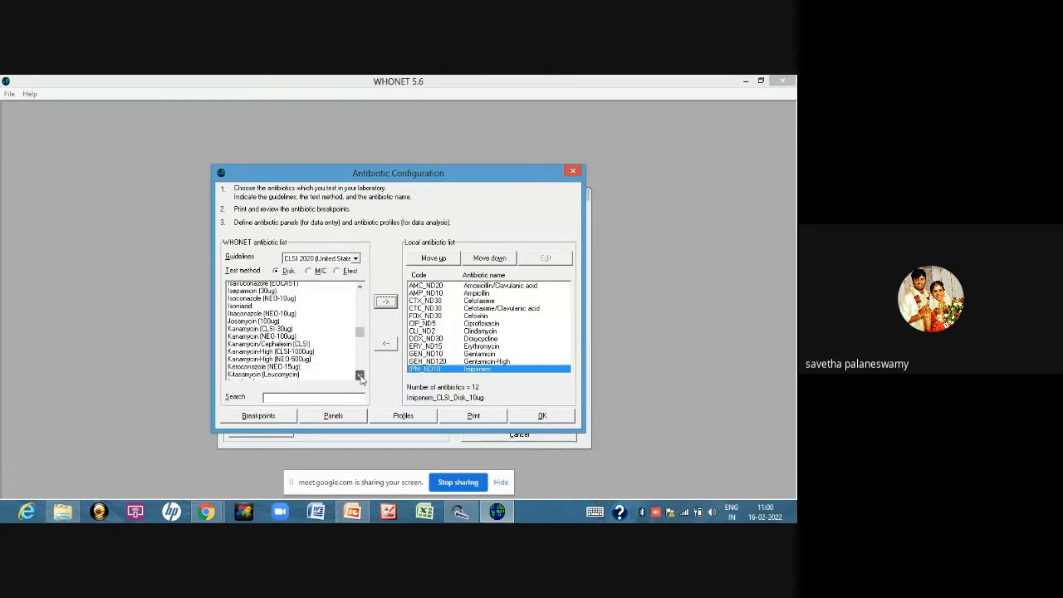
{"action": "left_click", "coordinate": [360, 376]}
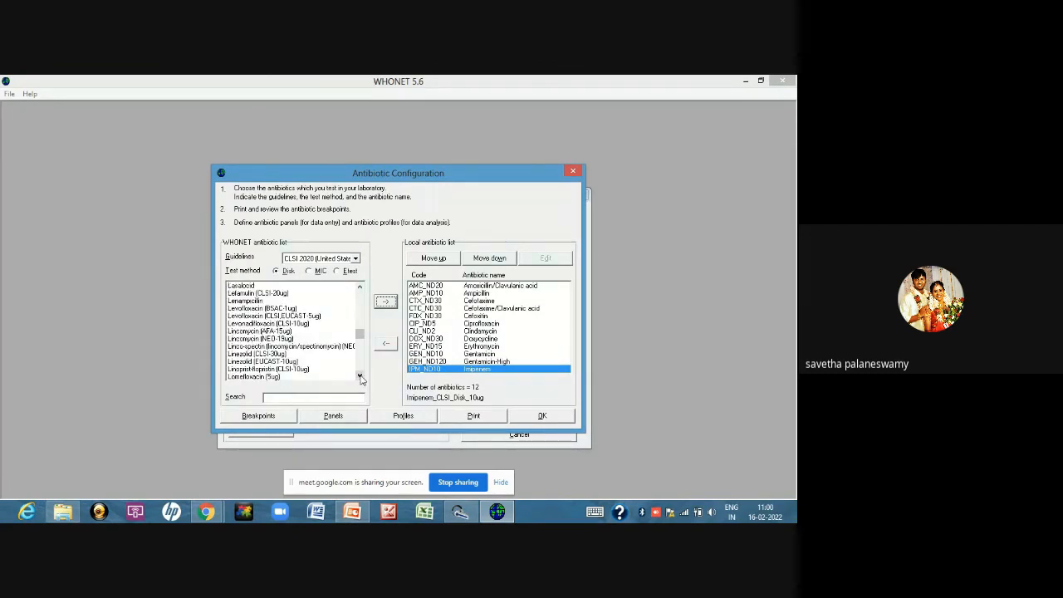
{"action": "left_click", "coordinate": [285, 355]}
{"action": "left_click", "coordinate": [385, 300]}
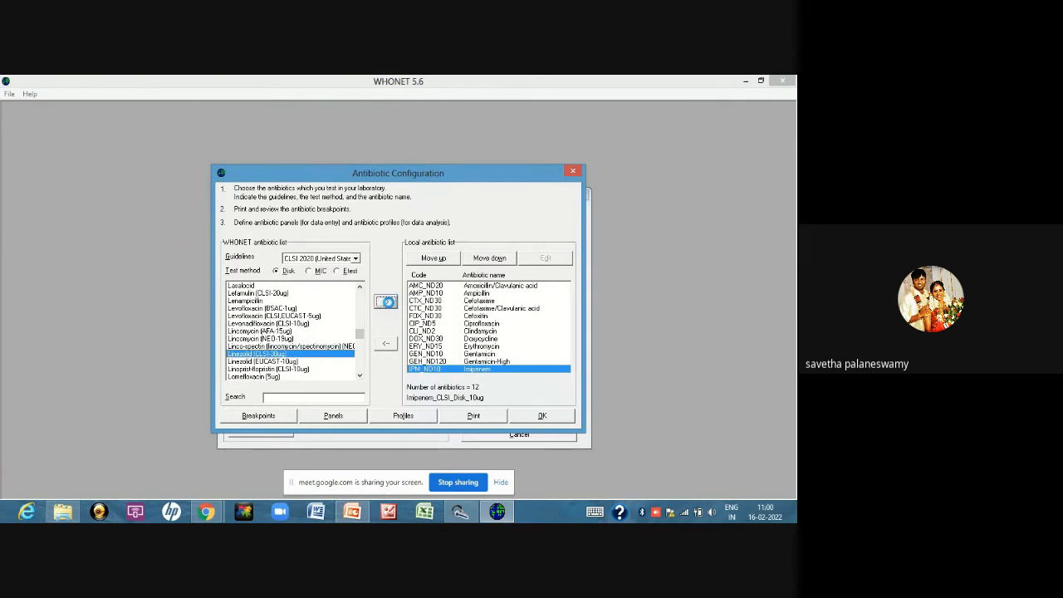
Add the Meropenem (CLSI,EUCAST-10ug) disk to the local antibiotic list
{"action": "left_click", "coordinate": [360, 376]}
{"action": "left_click", "coordinate": [361, 376]}
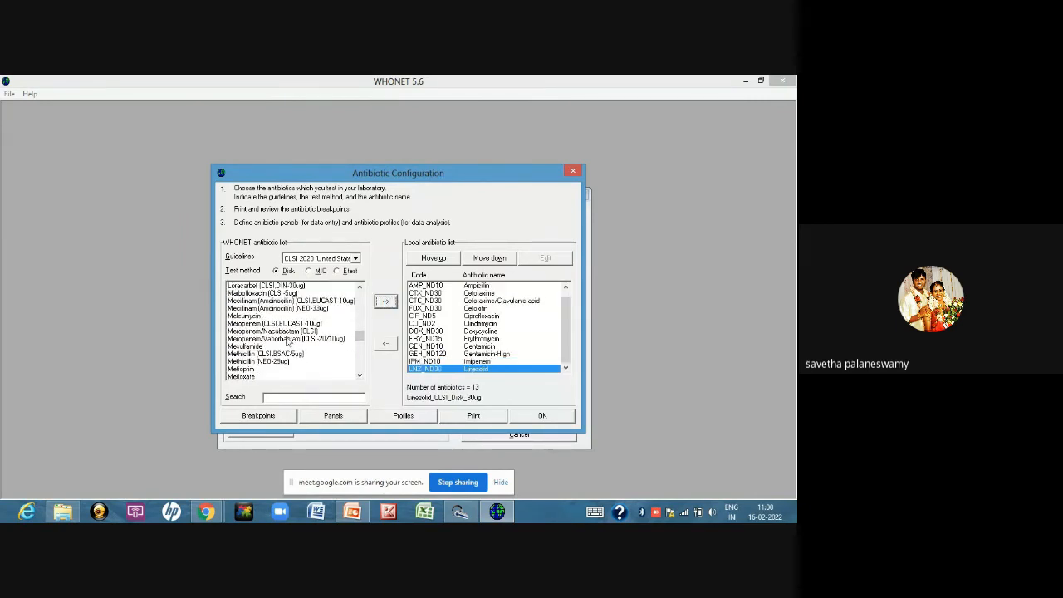
{"action": "left_click", "coordinate": [288, 323]}
{"action": "left_click", "coordinate": [385, 300]}
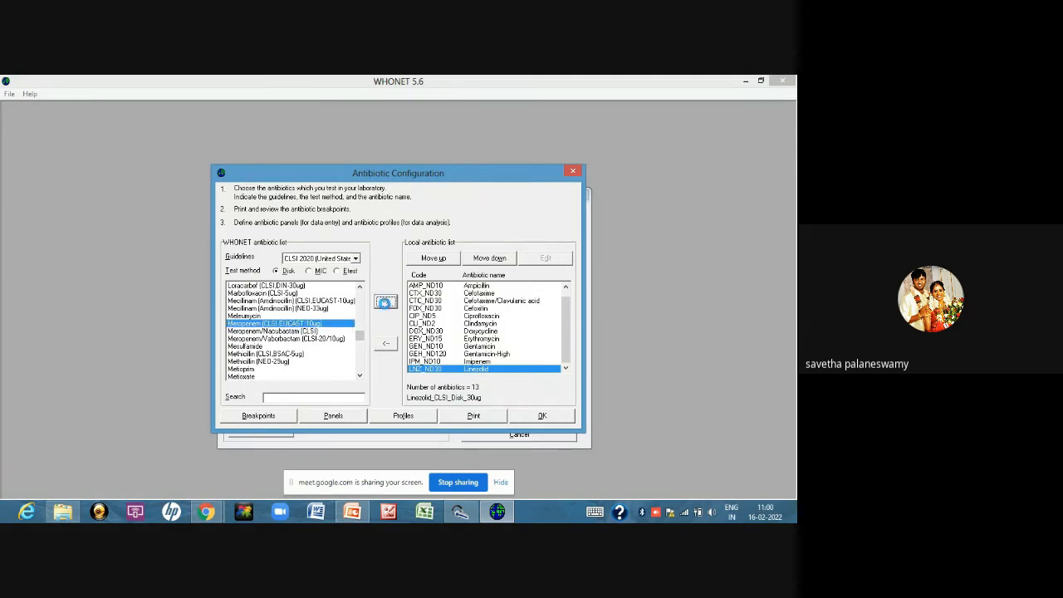
Add the Nitrofurantoin (CLSI-300ug) disk to the local antibiotic list
{"action": "left_click", "coordinate": [361, 376]}
{"action": "left_click", "coordinate": [361, 376]}
{"action": "left_click", "coordinate": [360, 376]}
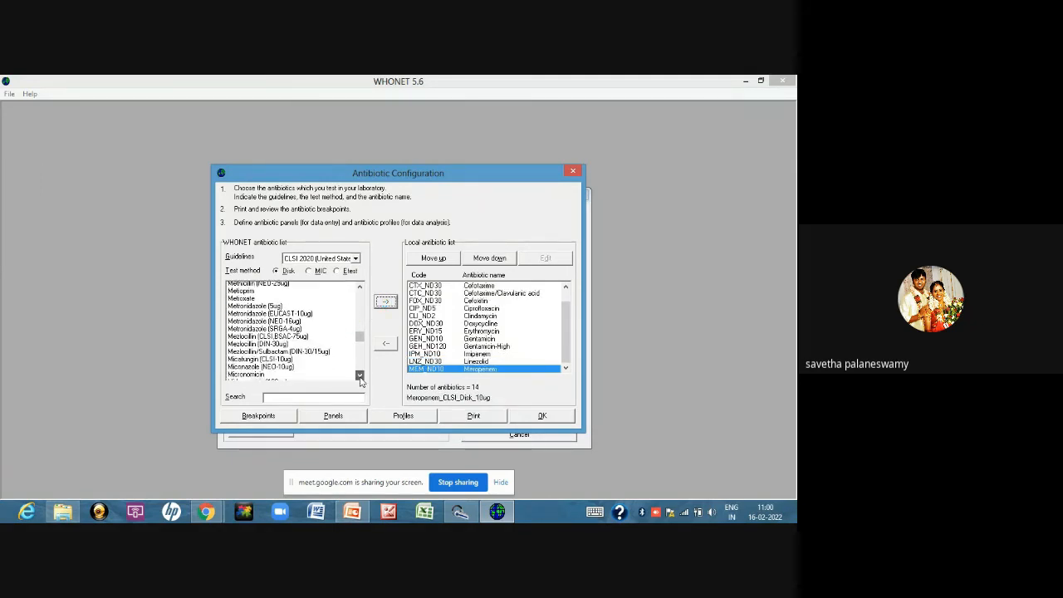
{"action": "left_click", "coordinate": [360, 376]}
{"action": "left_click", "coordinate": [360, 376]}
{"action": "left_click", "coordinate": [359, 376]}
{"action": "left_click", "coordinate": [360, 376]}
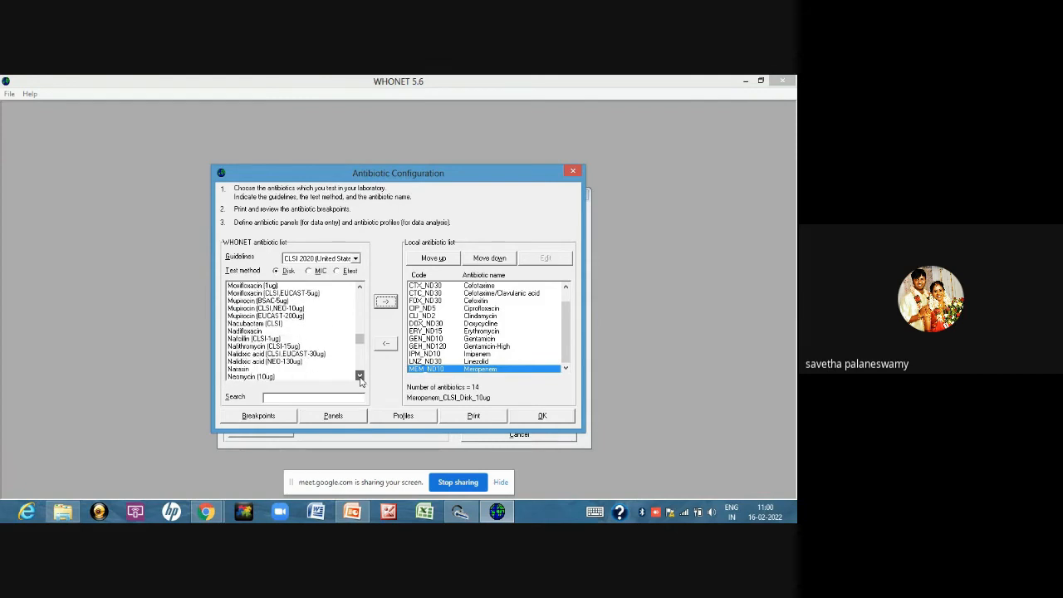
{"action": "left_click", "coordinate": [360, 376]}
{"action": "left_click", "coordinate": [360, 376]}
{"action": "left_click", "coordinate": [360, 376]}
{"action": "left_click", "coordinate": [359, 376]}
{"action": "left_click", "coordinate": [360, 376]}
{"action": "left_click", "coordinate": [360, 376]}
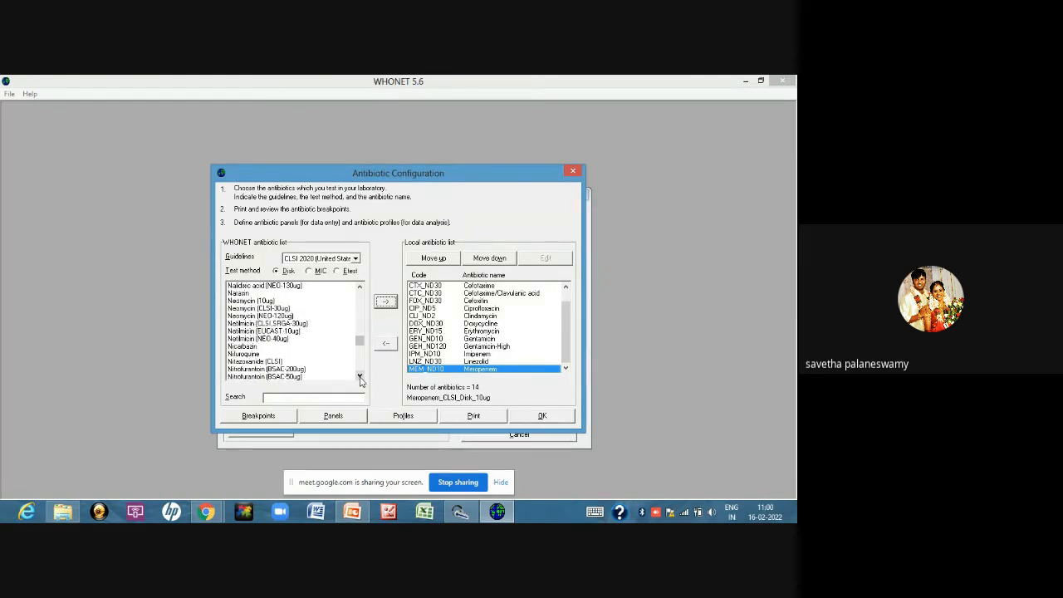
{"action": "left_click", "coordinate": [360, 376]}
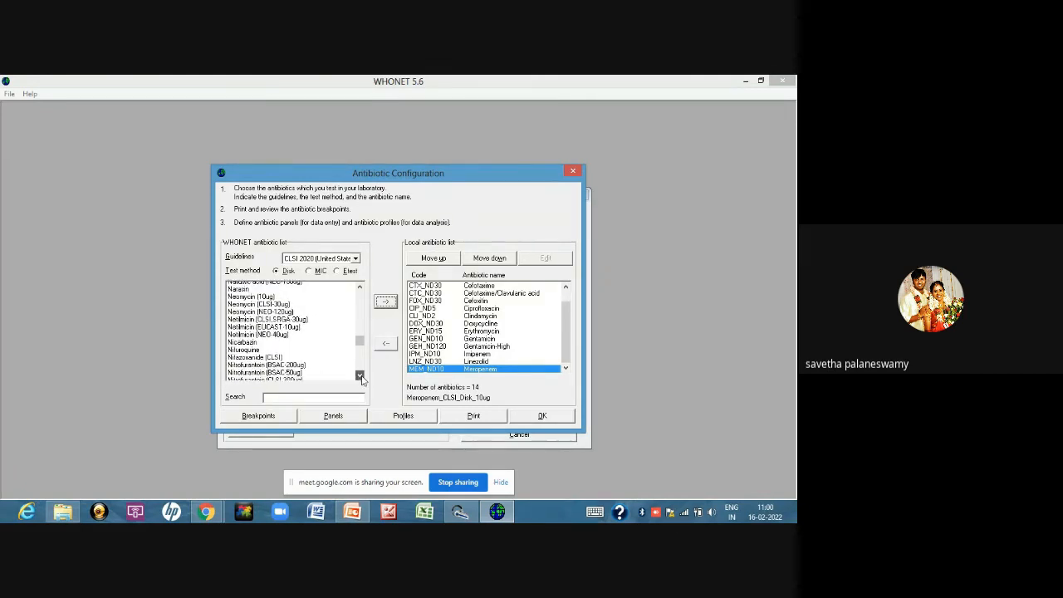
{"action": "left_click", "coordinate": [360, 376]}
{"action": "left_click", "coordinate": [306, 370]}
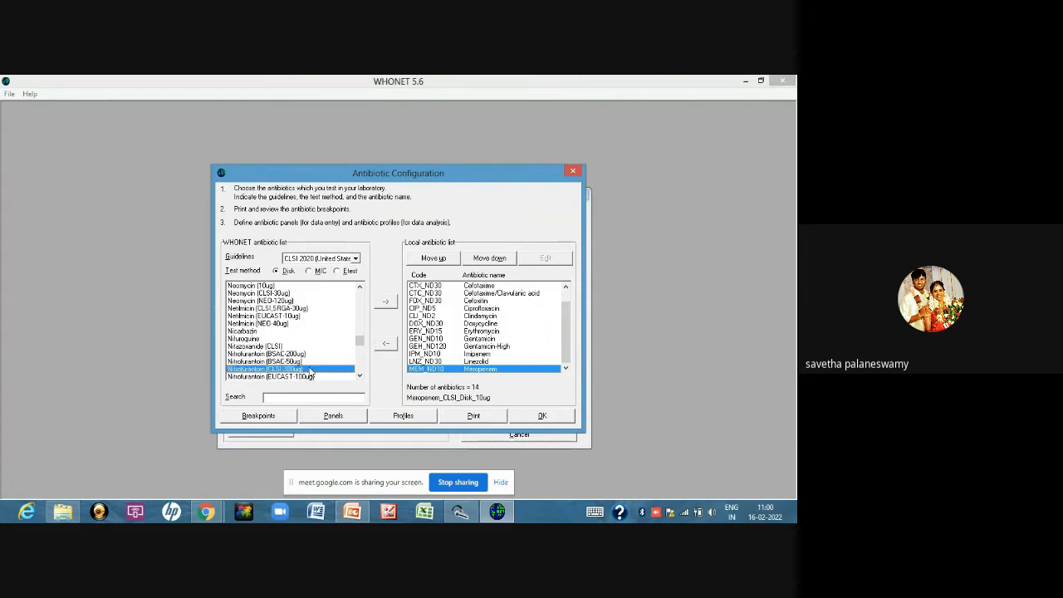
{"action": "left_click", "coordinate": [388, 304]}
Add the Penicillin/Novobiocin (CLSI-10units/30ug) disk to the local antibiotic list
{"action": "left_click", "coordinate": [360, 376]}
{"action": "left_click", "coordinate": [359, 376]}
{"action": "left_click", "coordinate": [359, 376]}
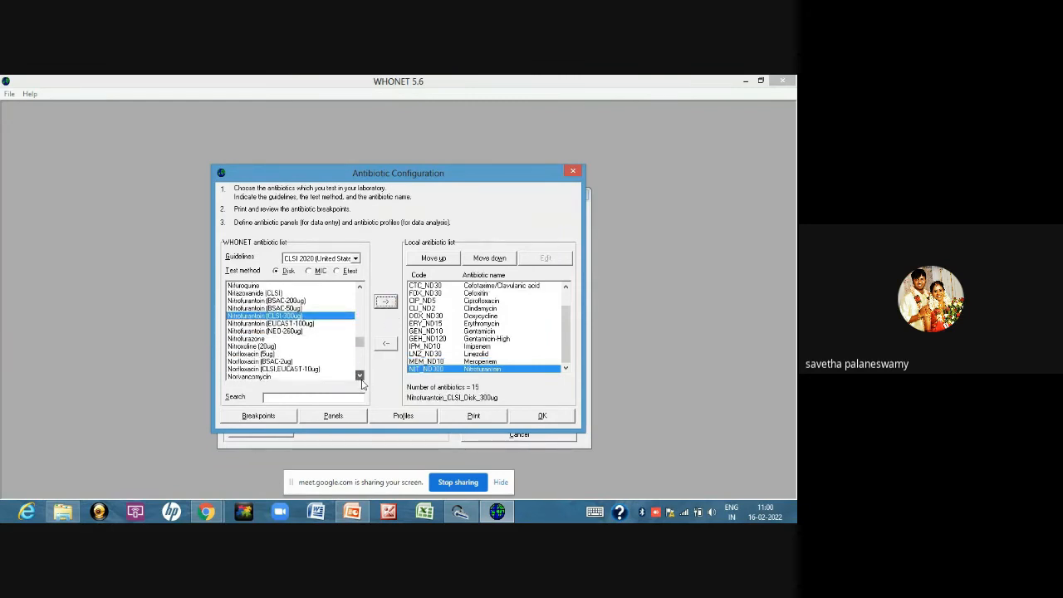
{"action": "left_click", "coordinate": [359, 376]}
{"action": "left_click", "coordinate": [359, 376]}
{"action": "left_click", "coordinate": [360, 376]}
{"action": "left_click", "coordinate": [360, 376]}
{"action": "left_click", "coordinate": [360, 376]}
{"action": "left_click", "coordinate": [360, 376]}
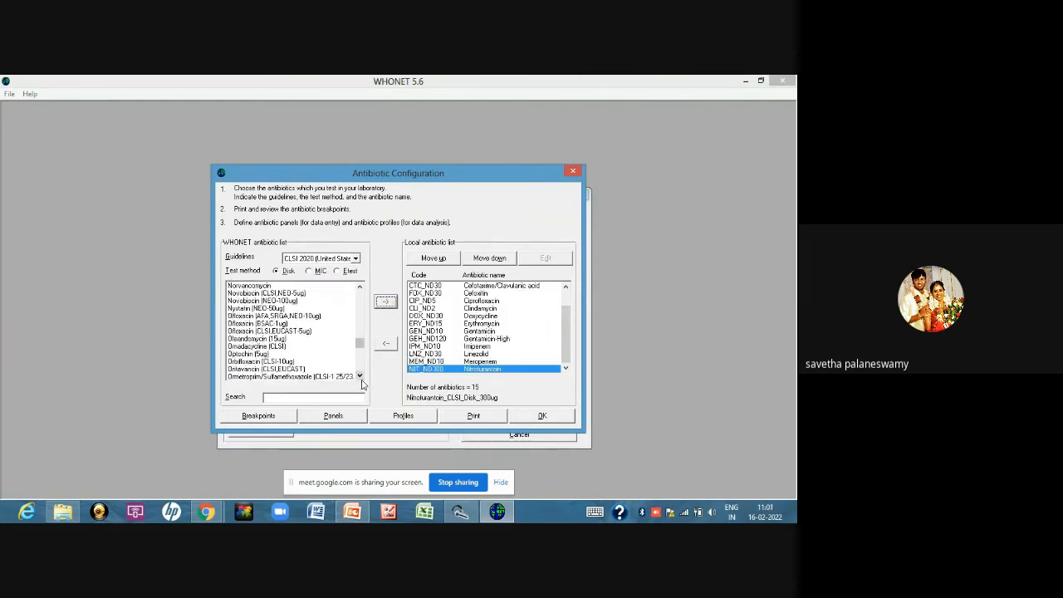
{"action": "left_click", "coordinate": [359, 377]}
{"action": "left_click", "coordinate": [360, 376]}
{"action": "left_click", "coordinate": [360, 376]}
{"action": "left_click", "coordinate": [360, 376]}
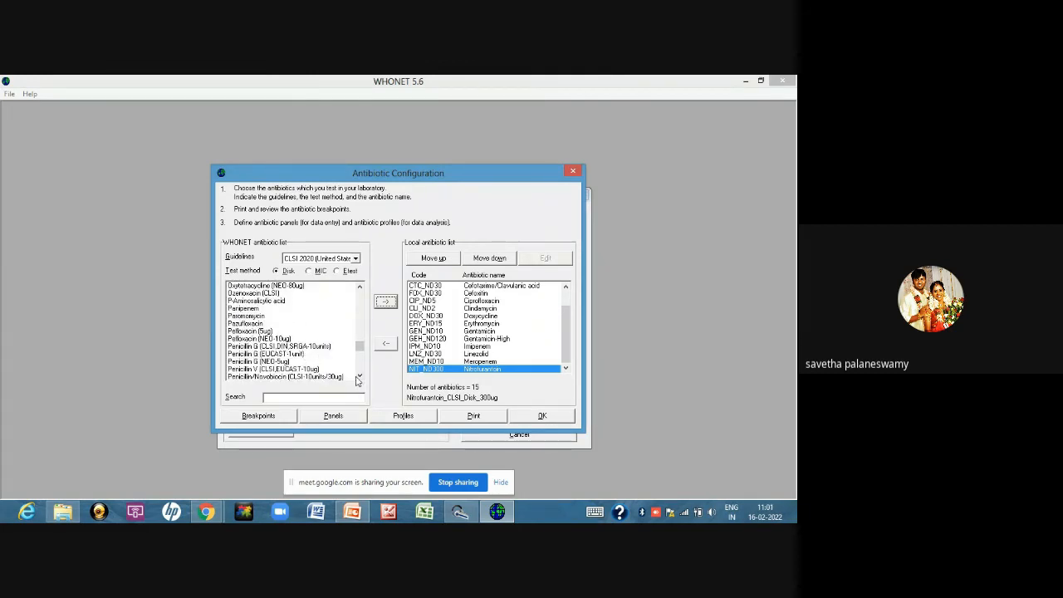
{"action": "left_click", "coordinate": [360, 376]}
{"action": "left_click", "coordinate": [286, 368]}
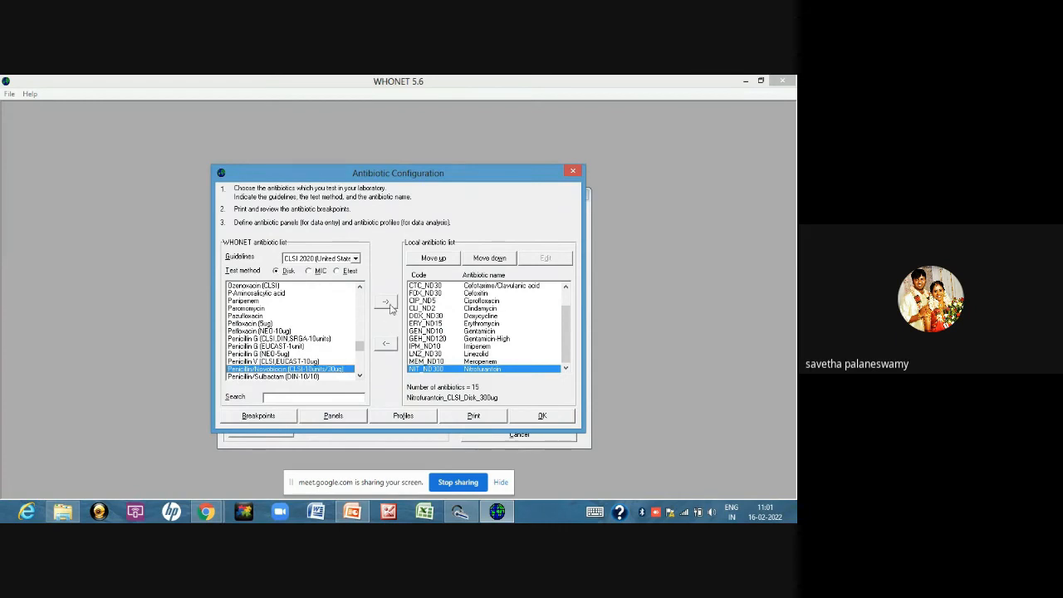
{"action": "left_click", "coordinate": [387, 304]}
Add the Piperacillin/Tazobactam (CLSI-100/10ug) disk to the local antibiotic list
{"action": "left_click", "coordinate": [360, 376]}
{"action": "left_click", "coordinate": [360, 376]}
{"action": "left_click", "coordinate": [360, 376]}
{"action": "left_click", "coordinate": [359, 376]}
{"action": "left_click", "coordinate": [359, 376]}
{"action": "left_click", "coordinate": [360, 376]}
{"action": "left_click", "coordinate": [359, 376]}
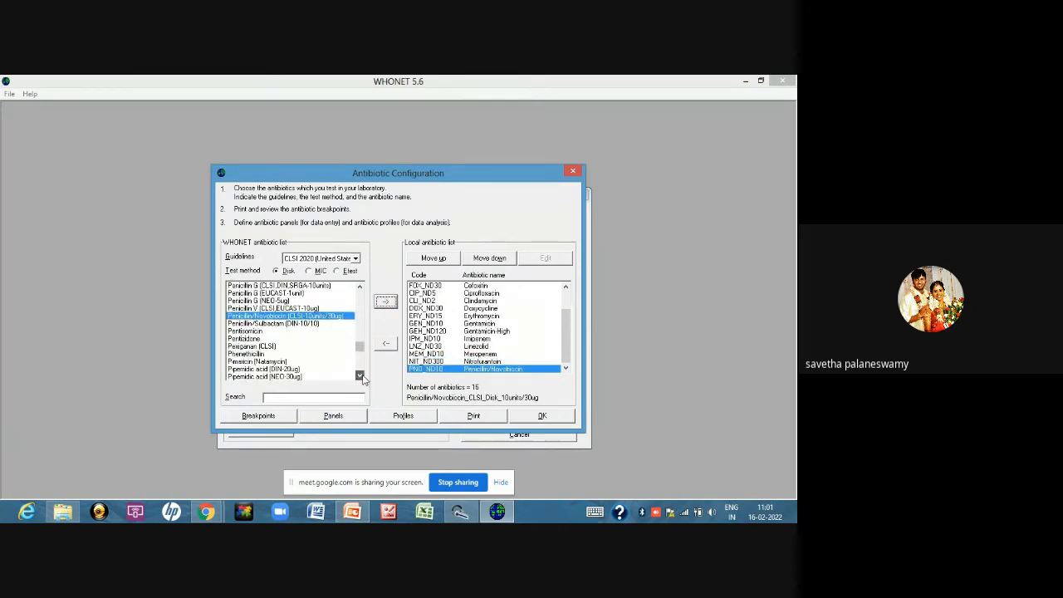
{"action": "left_click", "coordinate": [360, 376]}
{"action": "left_click", "coordinate": [360, 376]}
{"action": "left_click", "coordinate": [359, 376]}
{"action": "left_click", "coordinate": [359, 376]}
{"action": "left_click", "coordinate": [359, 376]}
{"action": "left_click", "coordinate": [359, 376]}
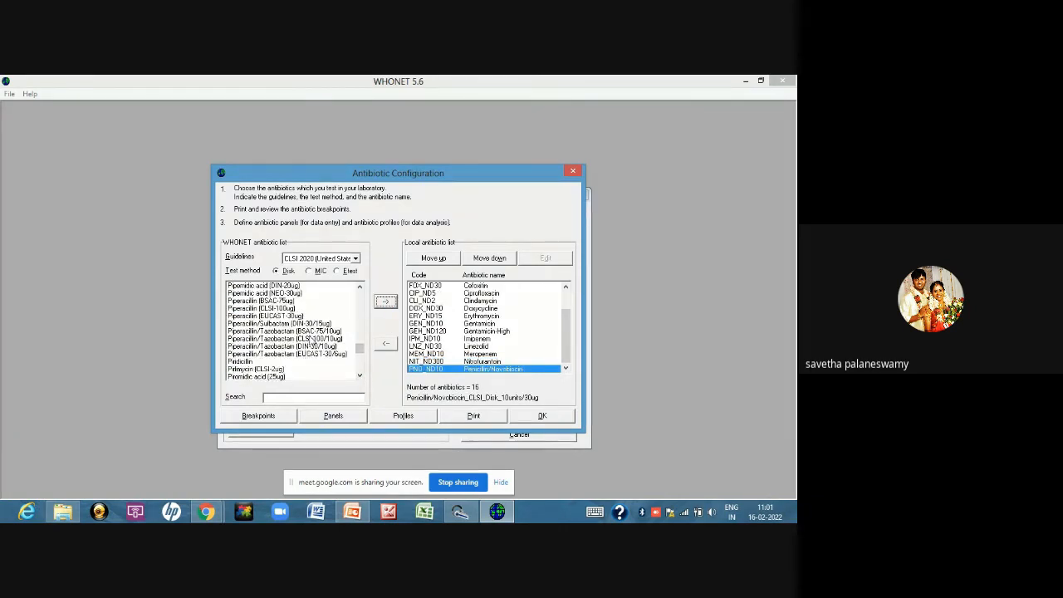
{"action": "left_click", "coordinate": [282, 339]}
{"action": "left_click", "coordinate": [385, 301]}
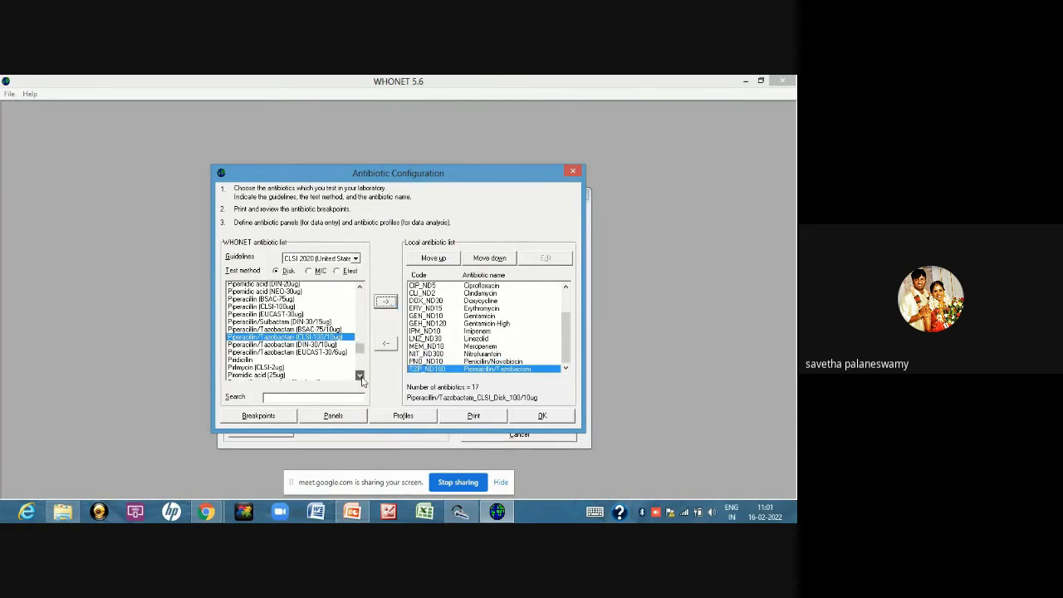
Add the Tetracycline (CLSI,EUCAST-30ug) disk to the local antibiotic list
{"action": "left_click", "coordinate": [360, 376]}
{"action": "left_click", "coordinate": [360, 376]}
{"action": "left_click", "coordinate": [359, 377]}
{"action": "left_click", "coordinate": [359, 376]}
{"action": "left_click", "coordinate": [360, 376]}
{"action": "left_click", "coordinate": [359, 376]}
{"action": "left_click", "coordinate": [359, 376]}
{"action": "left_click", "coordinate": [360, 376]}
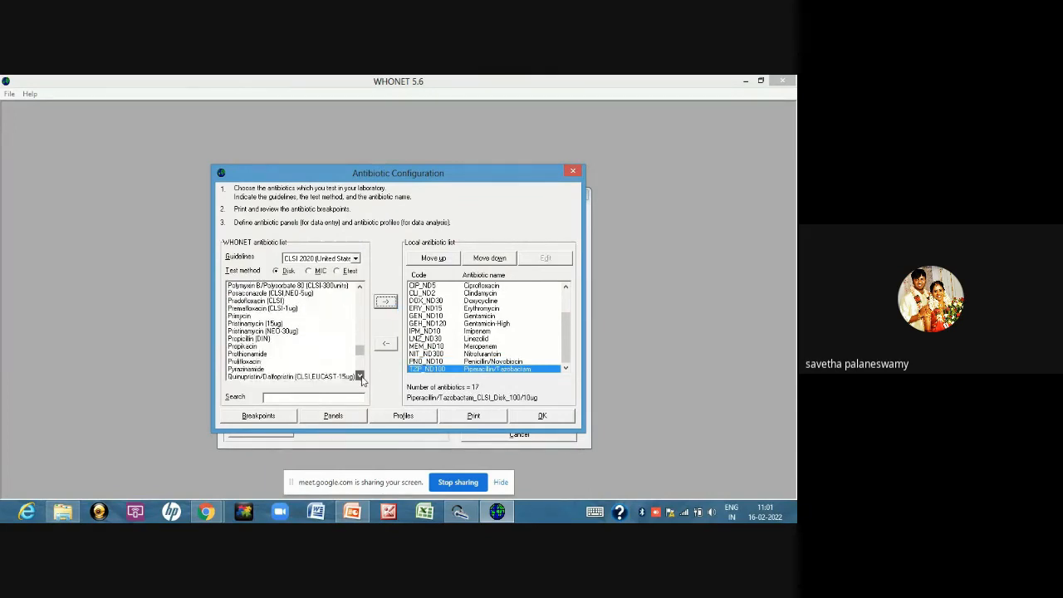
{"action": "left_click", "coordinate": [360, 376]}
{"action": "left_click", "coordinate": [359, 376]}
{"action": "left_click", "coordinate": [359, 376]}
{"action": "left_click", "coordinate": [359, 376]}
{"action": "left_click", "coordinate": [359, 376]}
{"action": "left_click", "coordinate": [359, 377]}
{"action": "left_click", "coordinate": [360, 377]}
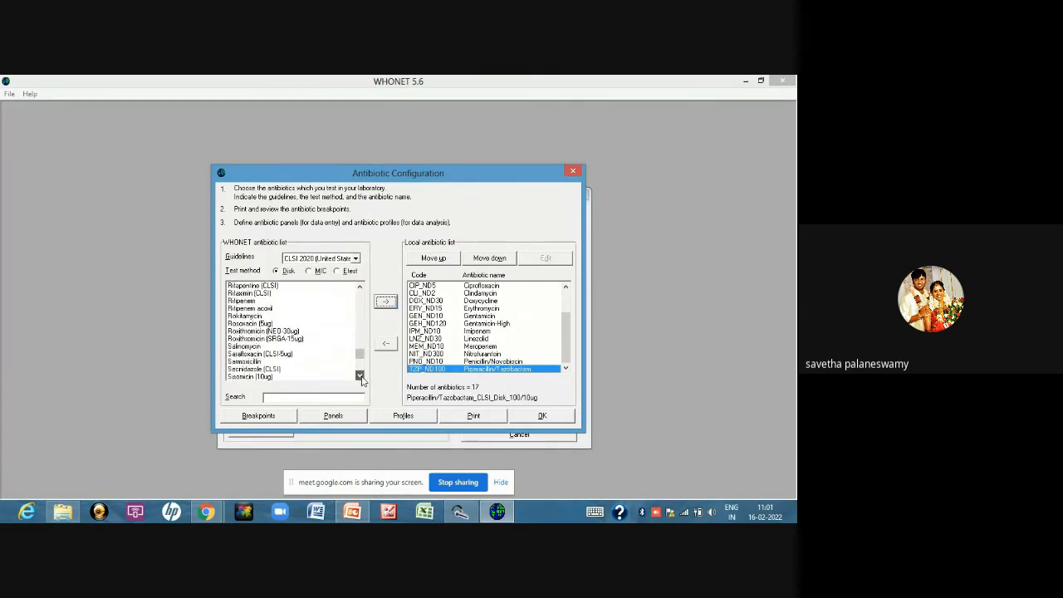
{"action": "left_click", "coordinate": [360, 377]}
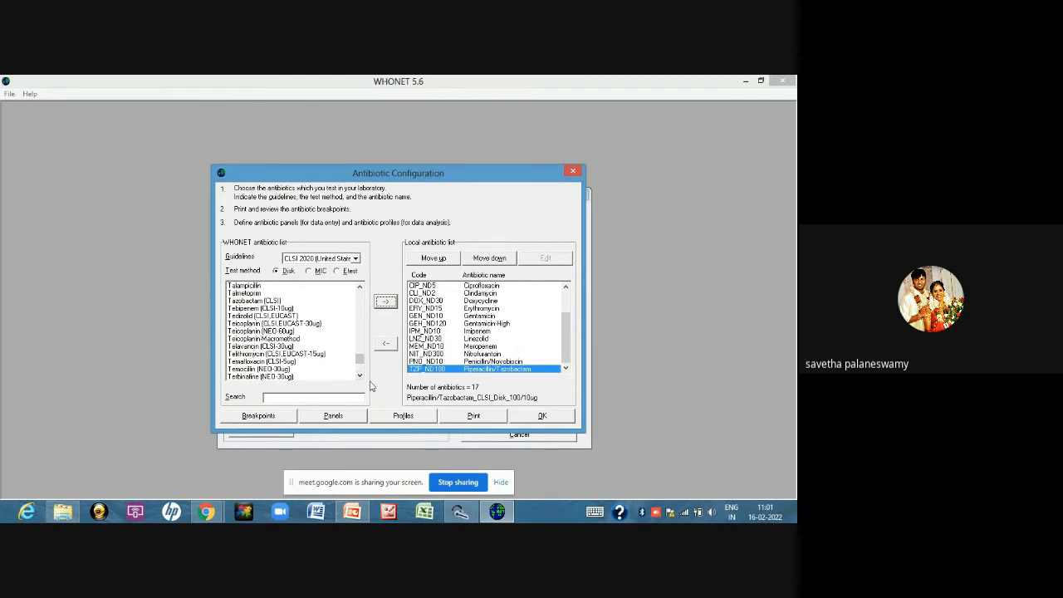
{"action": "left_click", "coordinate": [360, 376]}
{"action": "left_click", "coordinate": [359, 376]}
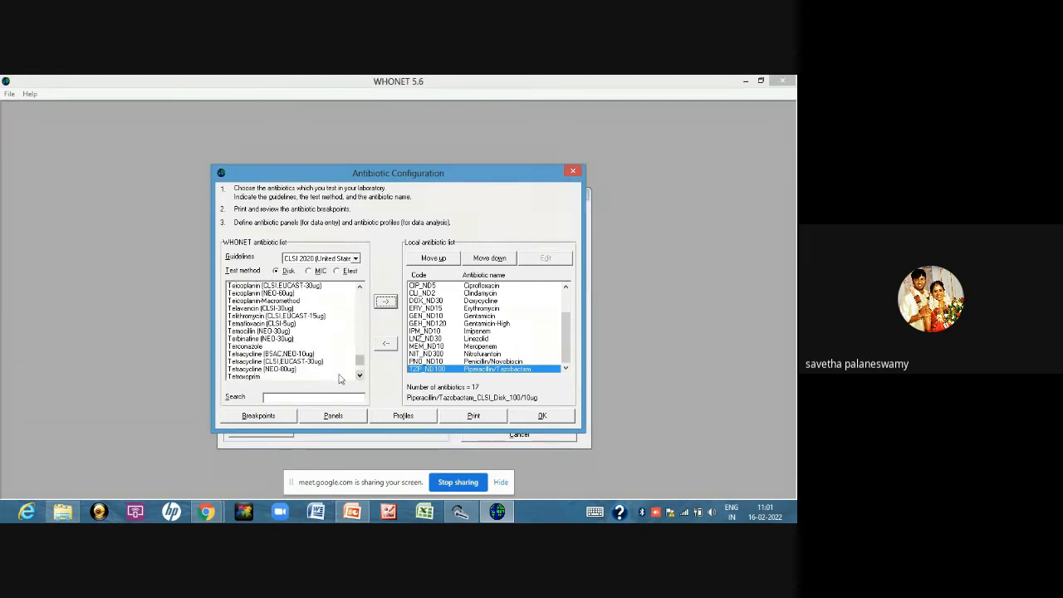
{"action": "left_click", "coordinate": [320, 361]}
{"action": "left_click", "coordinate": [385, 301]}
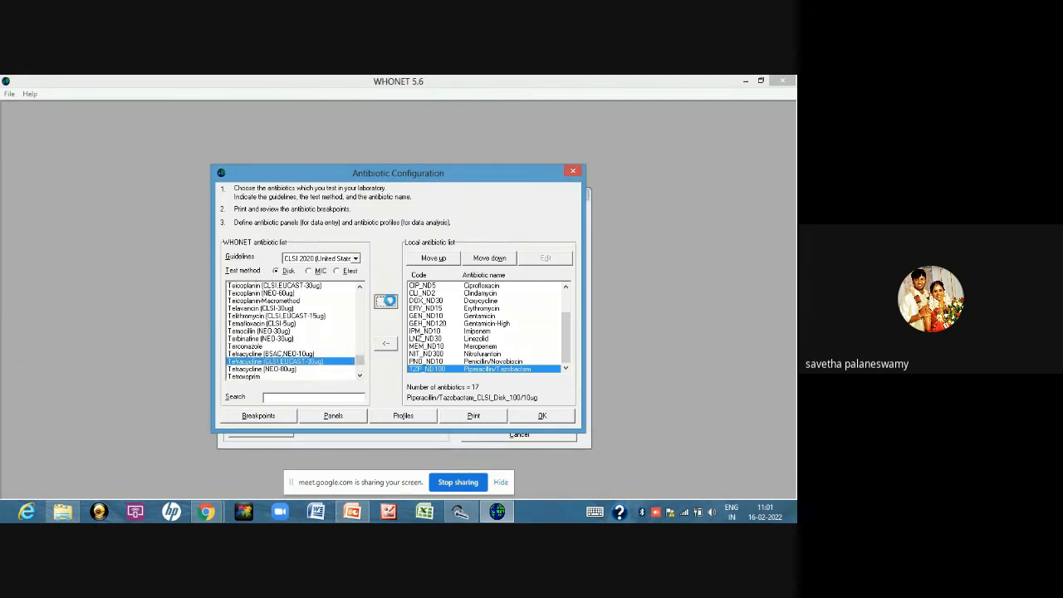
Add the CLSI Trimethoprim/Sulfamethoxazole 1.25/23.75ug disk to the local antibiotic list
{"action": "left_click", "coordinate": [361, 377]}
{"action": "left_click", "coordinate": [361, 376]}
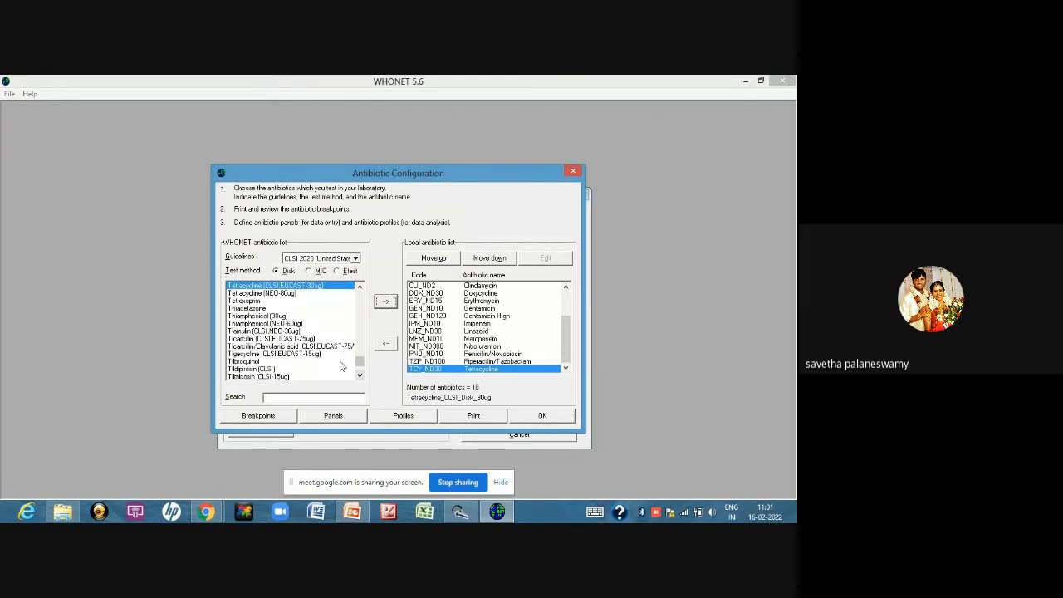
{"action": "left_click", "coordinate": [360, 376]}
{"action": "left_click", "coordinate": [360, 376]}
{"action": "left_click", "coordinate": [360, 376]}
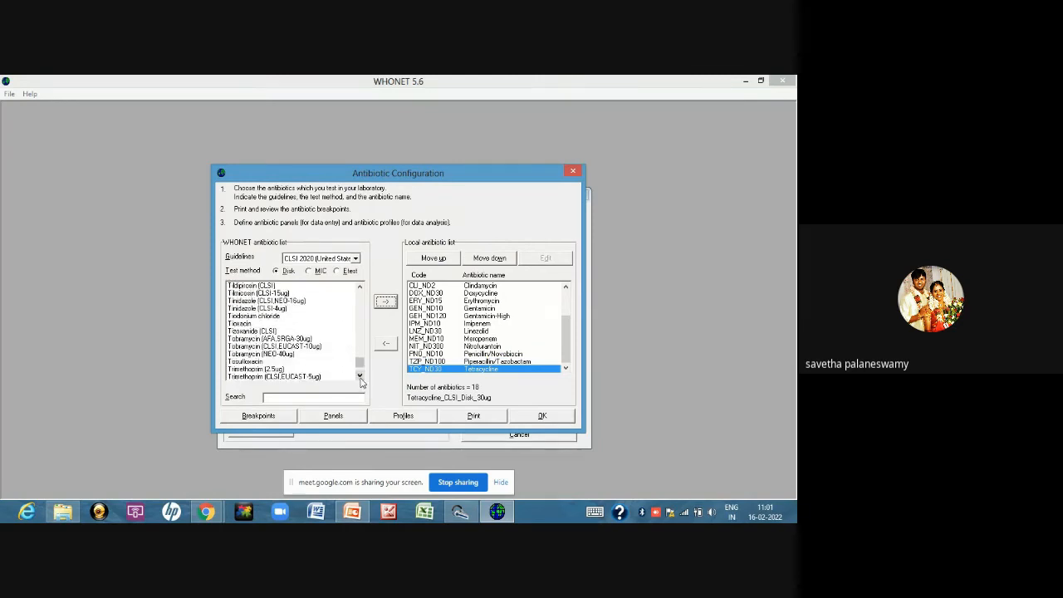
{"action": "left_click", "coordinate": [359, 377]}
{"action": "left_click", "coordinate": [359, 376]}
{"action": "left_click", "coordinate": [360, 376]}
{"action": "left_click", "coordinate": [322, 340]}
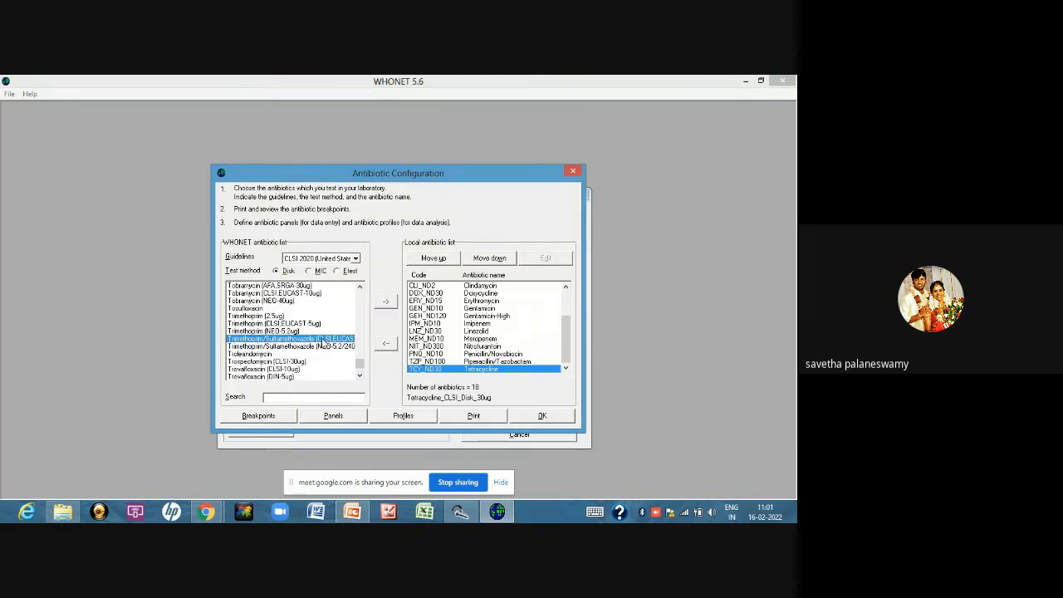
{"action": "left_click", "coordinate": [385, 301]}
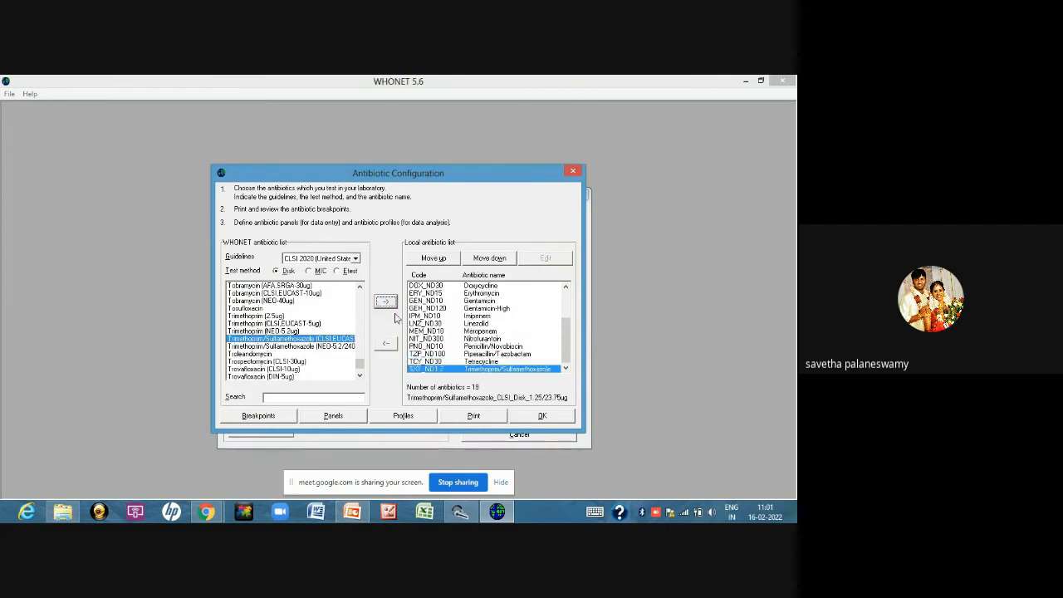
Add the Vancomycin (CLSI,AFA-30ug) disk to the local antibiotic list
{"action": "left_click", "coordinate": [360, 376]}
{"action": "left_click", "coordinate": [360, 376]}
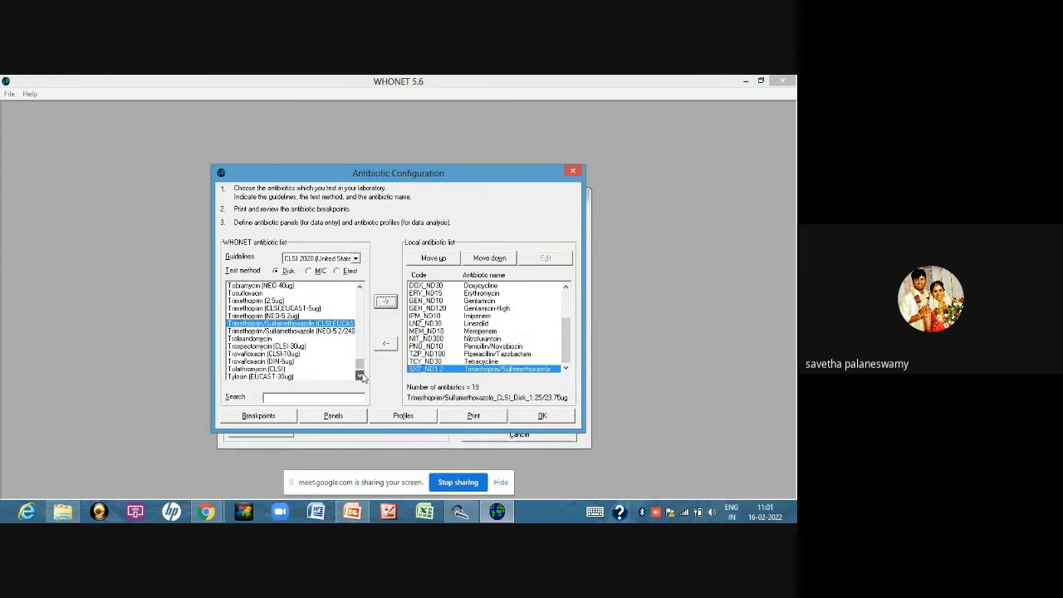
{"action": "left_click", "coordinate": [360, 376]}
{"action": "left_click", "coordinate": [360, 376]}
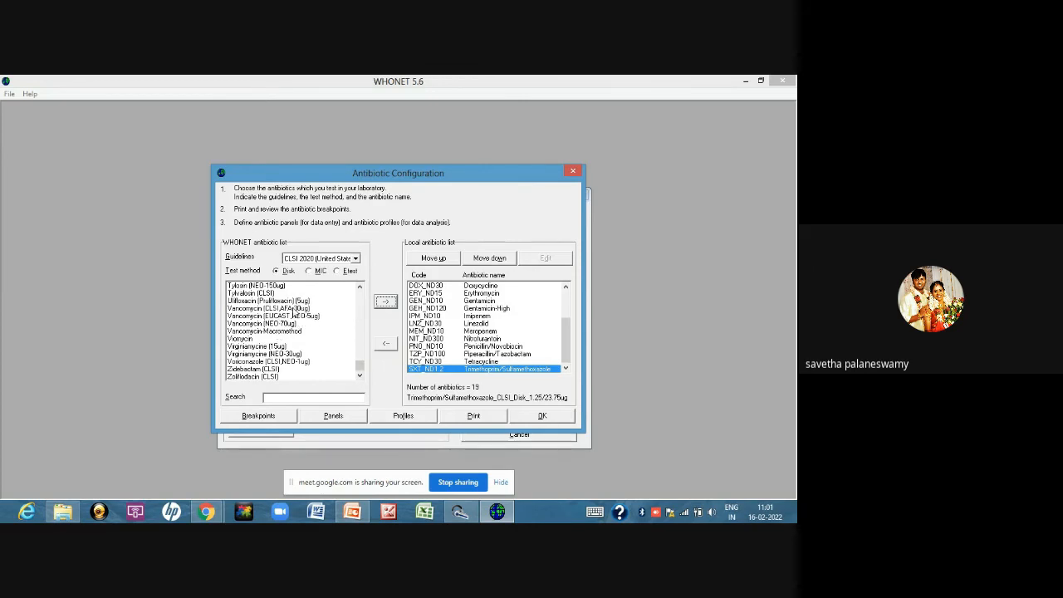
{"action": "left_click", "coordinate": [294, 309]}
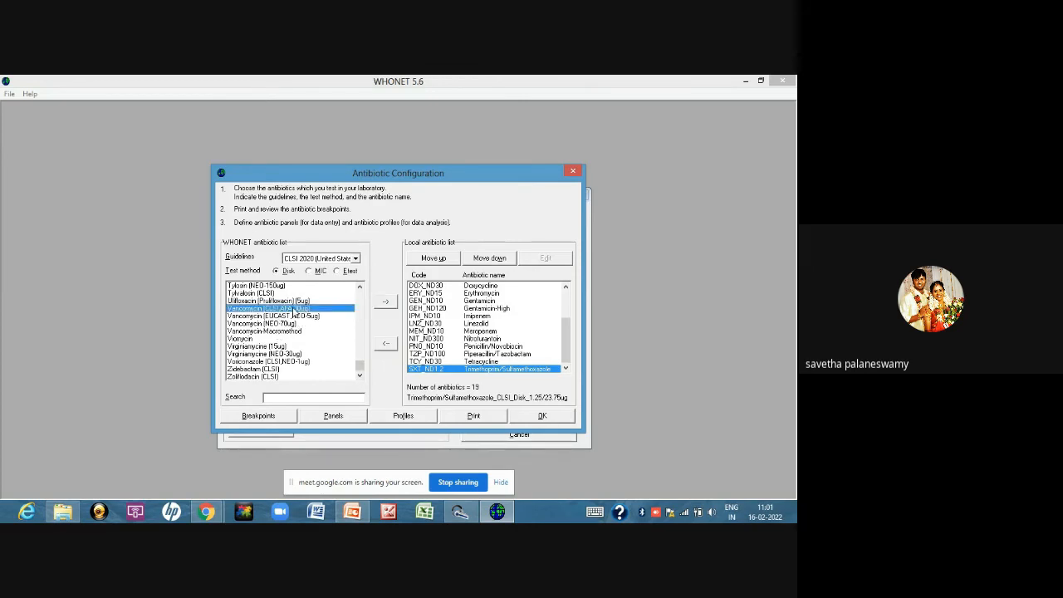
{"action": "left_click", "coordinate": [387, 309]}
{"action": "left_click", "coordinate": [387, 310]}
{"action": "left_click", "coordinate": [445, 338]}
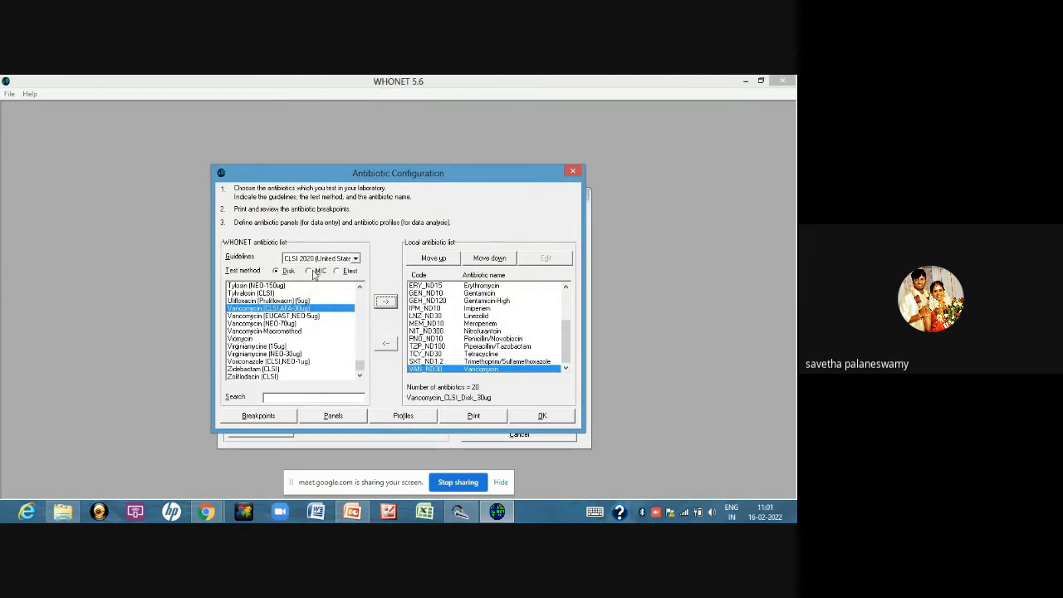
Add CLSI Vancomycin with the MIC test method to the local antibiotic list, and switch the test method back to Disk
{"action": "left_click", "coordinate": [313, 272]}
{"action": "left_click", "coordinate": [271, 309]}
{"action": "left_click", "coordinate": [385, 301]}
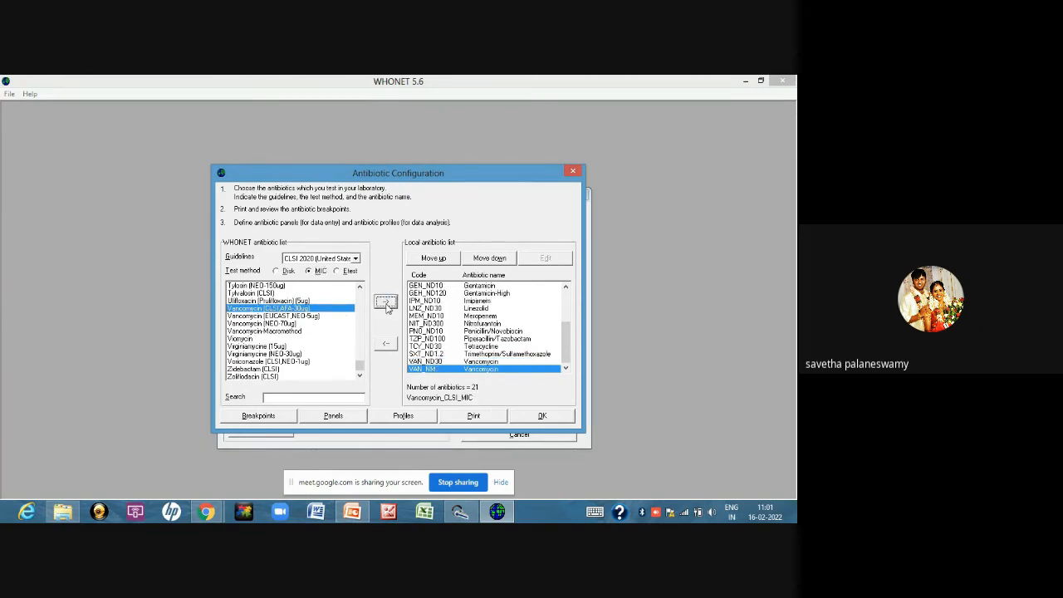
{"action": "left_click", "coordinate": [278, 271]}
Set the R<= value of Cefotaxime/Clavulanic acid to 18 in the general disk diffusion breakpoints and accept the breakpoints
{"action": "left_click", "coordinate": [272, 418]}
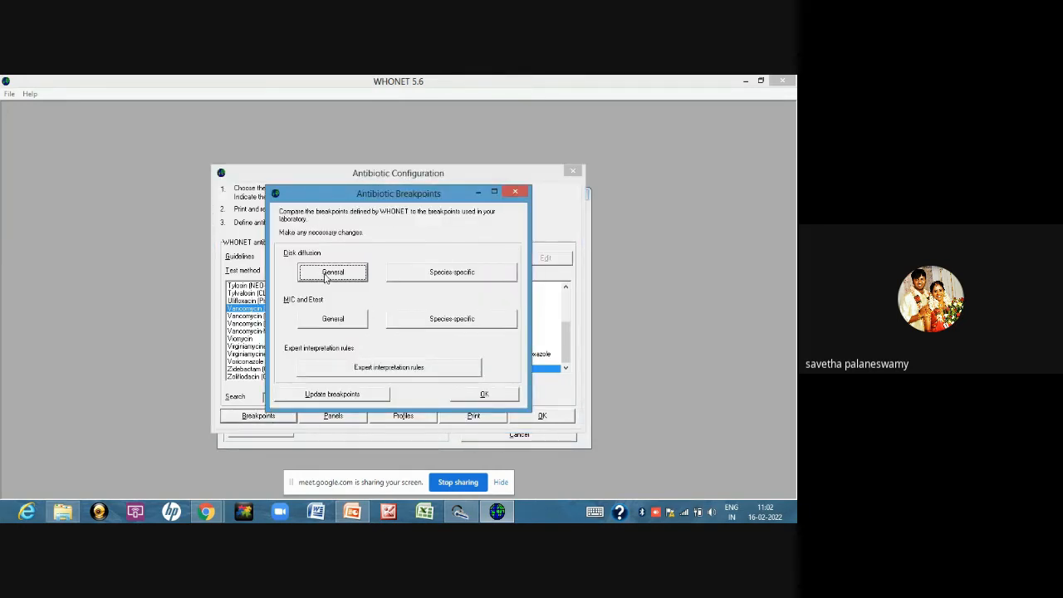
{"action": "left_click", "coordinate": [325, 274]}
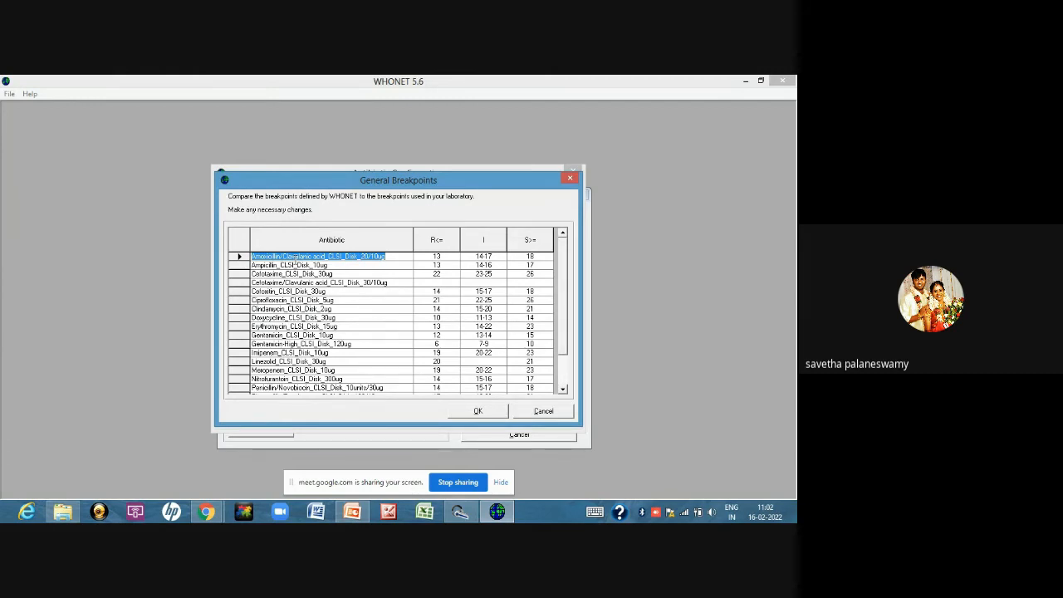
{"action": "left_click", "coordinate": [445, 282]}
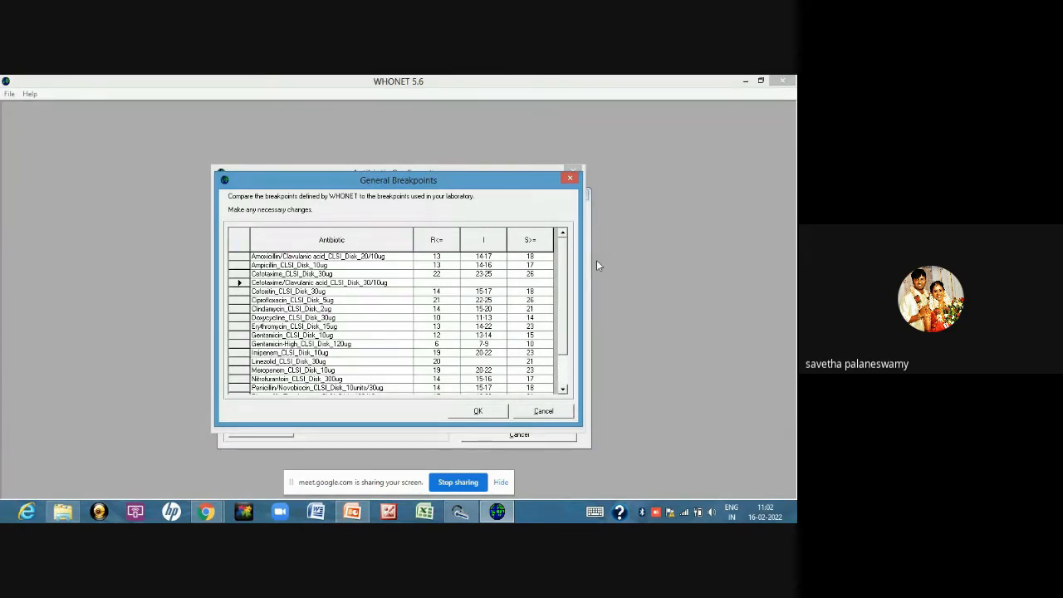
{"action": "type", "text": "18"}
{"action": "key", "text": "Tab"}
{"action": "key", "text": "Tab"}
{"action": "left_click", "coordinate": [559, 365]}
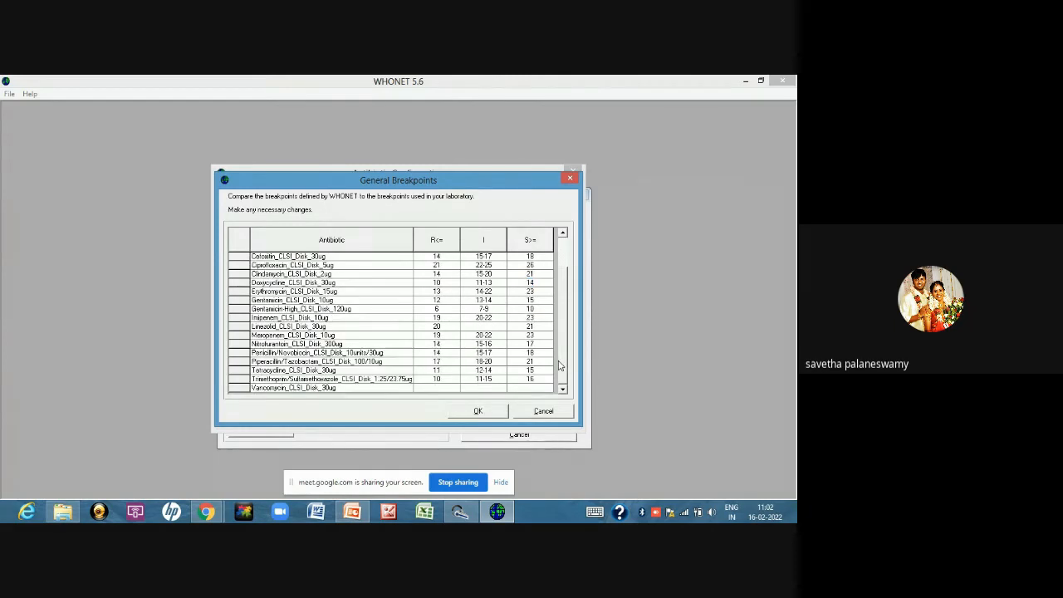
{"action": "left_click", "coordinate": [478, 415]}
{"action": "left_click", "coordinate": [478, 413]}
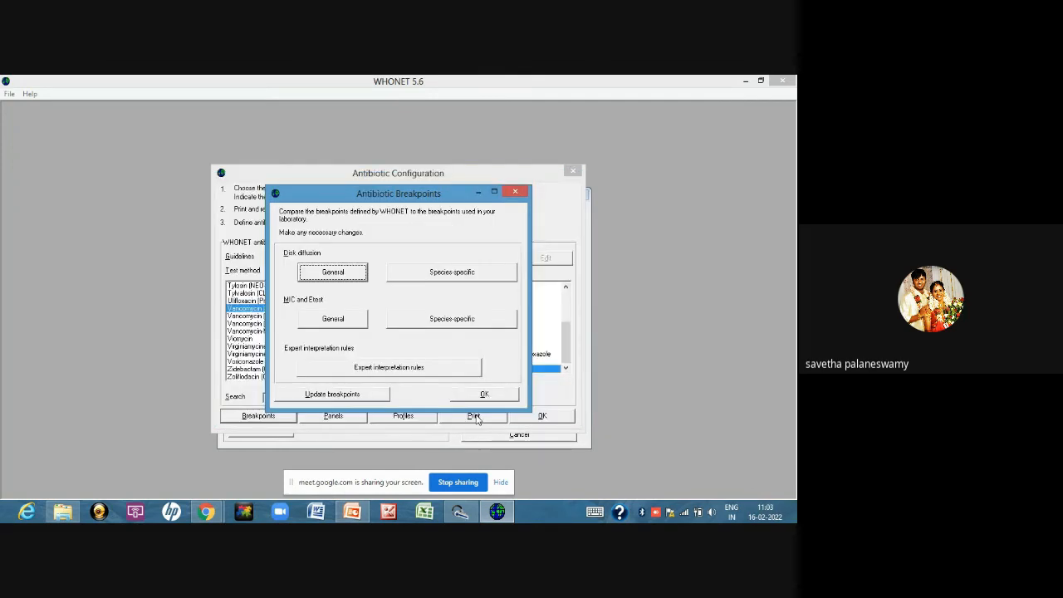
{"action": "left_click", "coordinate": [475, 396]}
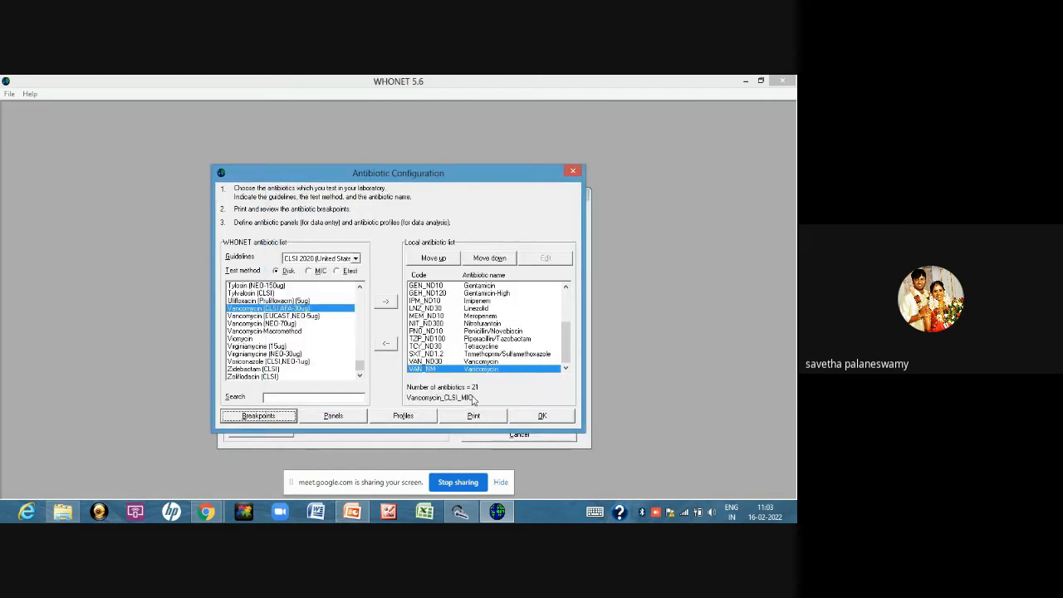
Assign Cefoxitin, Clindamycin, Erythromycin, Linezolid, Penicillin/Novobiocin, Vancomycin MIC, Trimethoprim/Sulfamethoxazole and Tetracycline to the Staphylococcus sp. antibiotic panel
{"action": "left_click", "coordinate": [341, 419]}
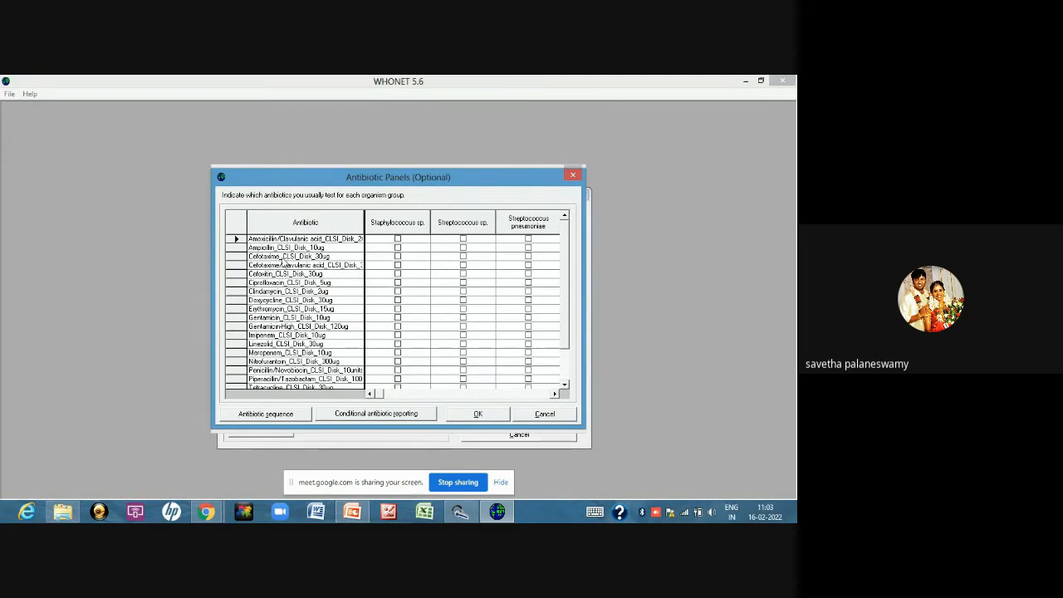
{"action": "left_click", "coordinate": [397, 273]}
{"action": "left_click", "coordinate": [398, 291]}
{"action": "left_click", "coordinate": [397, 308]}
{"action": "left_click", "coordinate": [398, 345]}
{"action": "left_click", "coordinate": [565, 385]}
{"action": "left_click", "coordinate": [565, 384]}
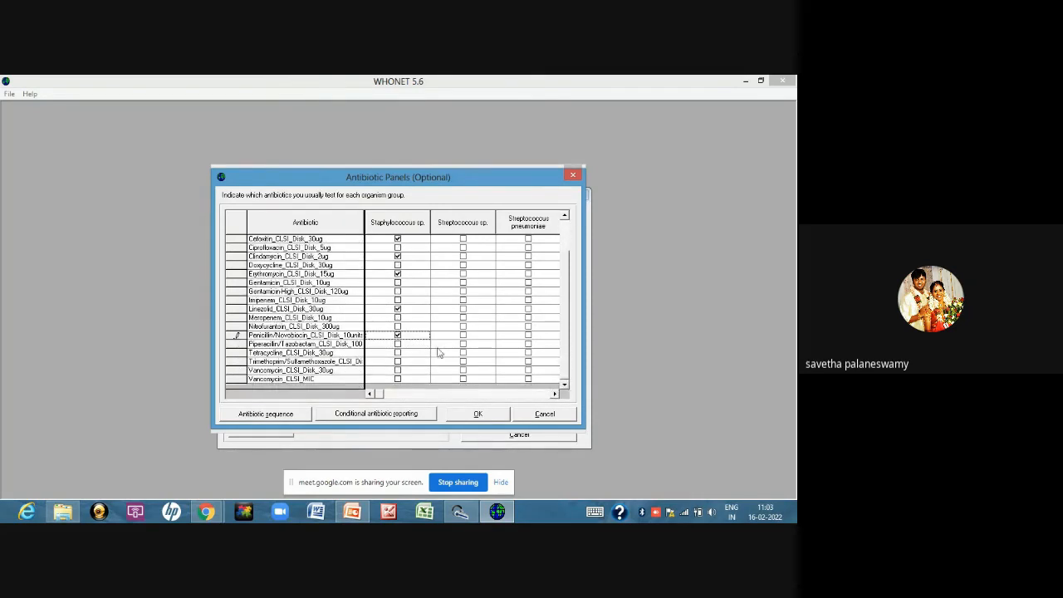
{"action": "left_click", "coordinate": [398, 378]}
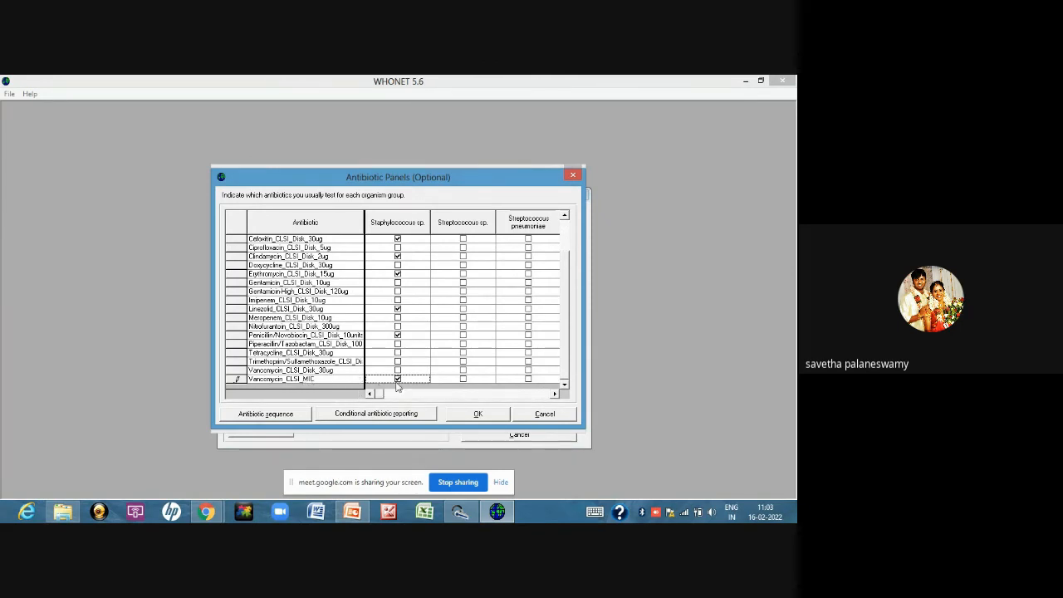
{"action": "left_click", "coordinate": [397, 362]}
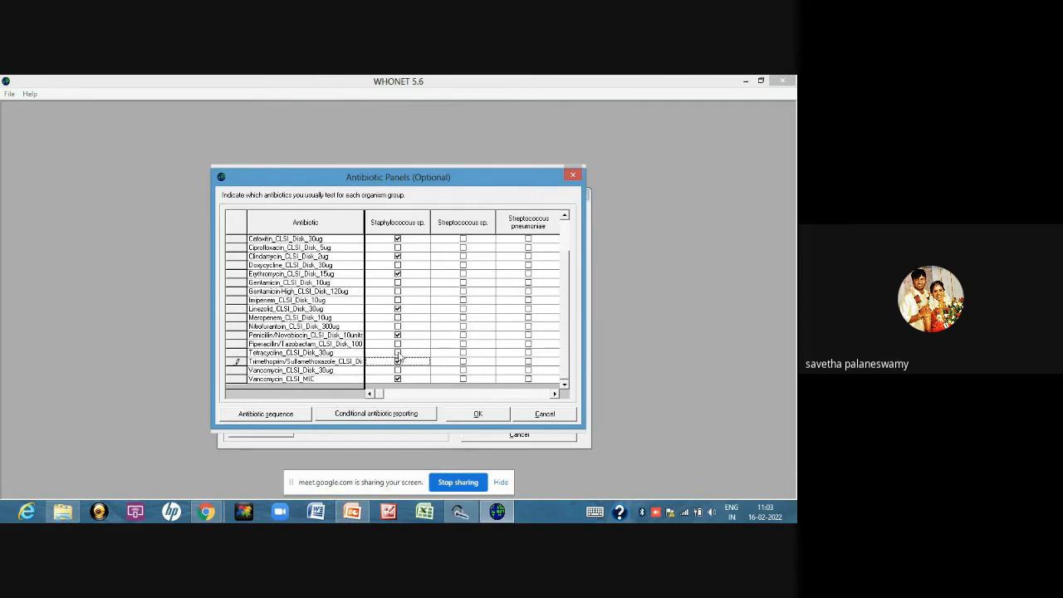
{"action": "left_click", "coordinate": [397, 353]}
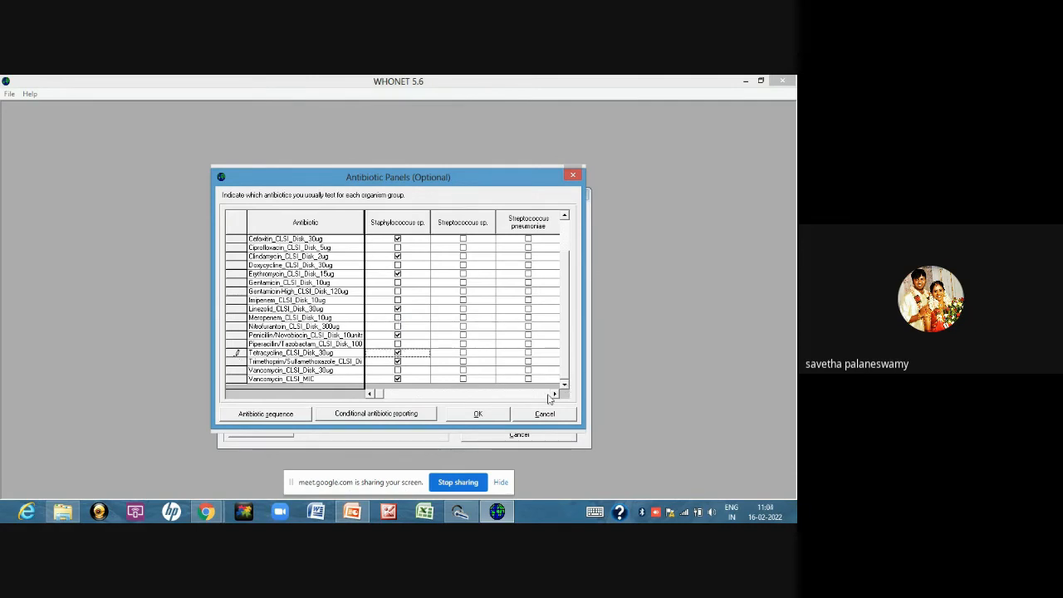
Assign Ampicillin, the Vancomycin 30ug disk, Linezolid, Gentamicin-High and Penicillin/Novobiocin to the Enterococcus sp. panel
{"action": "left_click", "coordinate": [554, 394]}
{"action": "left_click", "coordinate": [554, 393]}
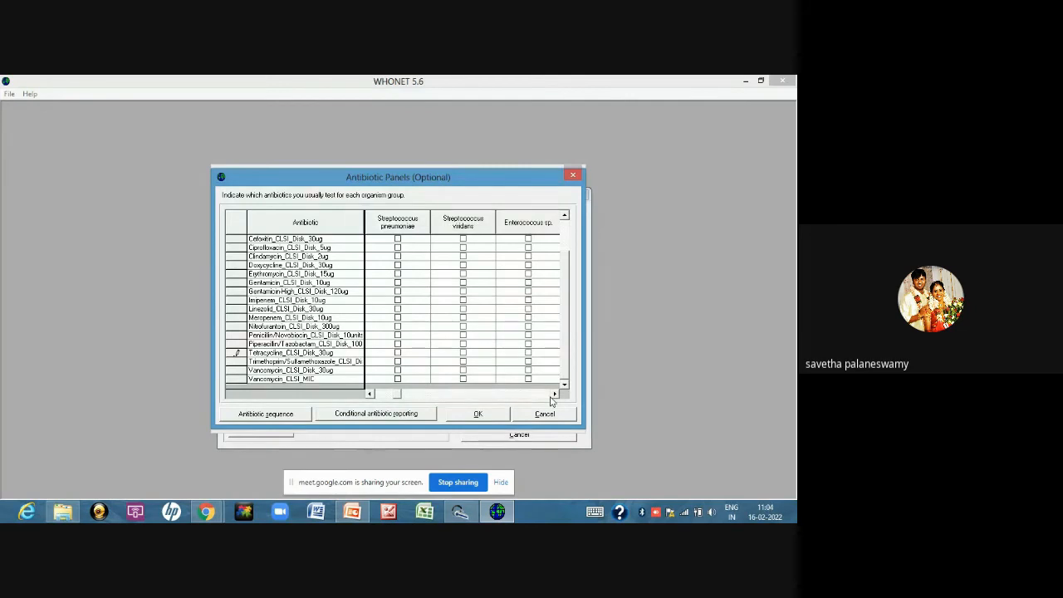
{"action": "left_click", "coordinate": [553, 393]}
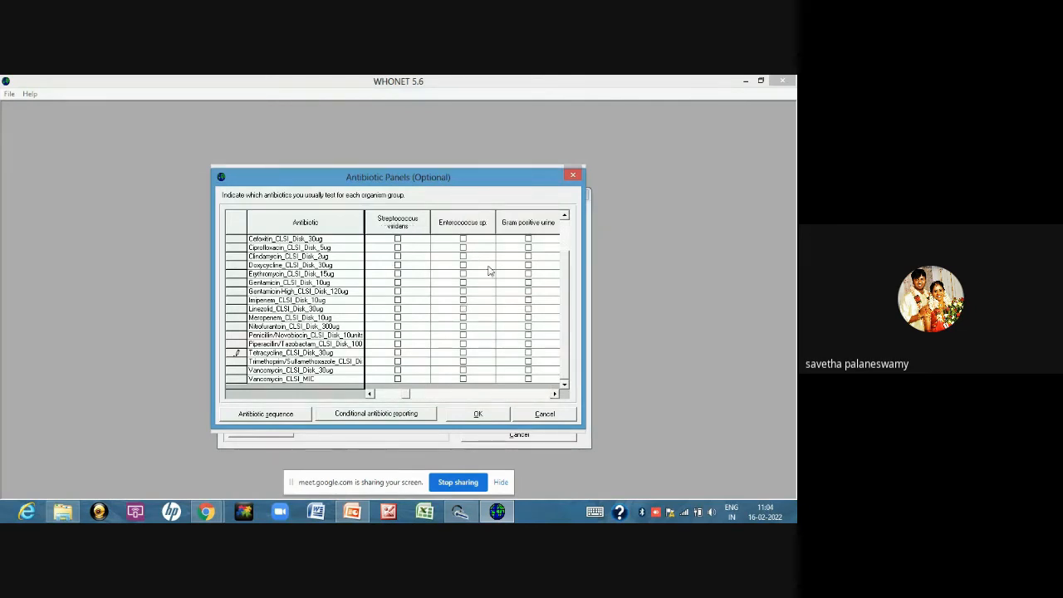
{"action": "scroll", "coordinate": [563, 306], "scroll_direction": "up", "scroll_amount": 2}
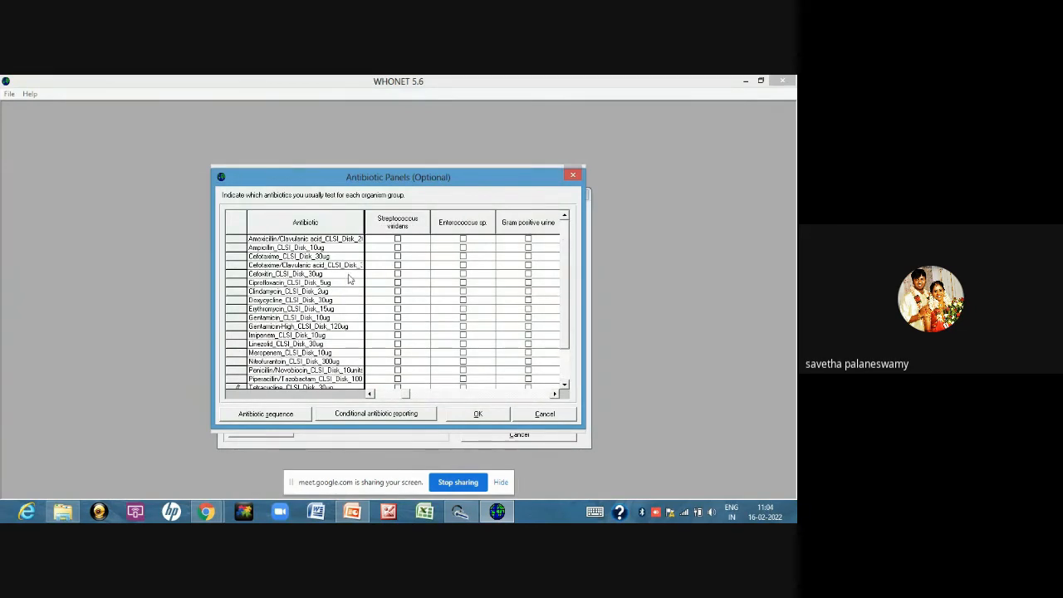
{"action": "left_click", "coordinate": [464, 249]}
{"action": "left_click_drag", "start_coordinate": [567, 342], "coordinate": [564, 381]}
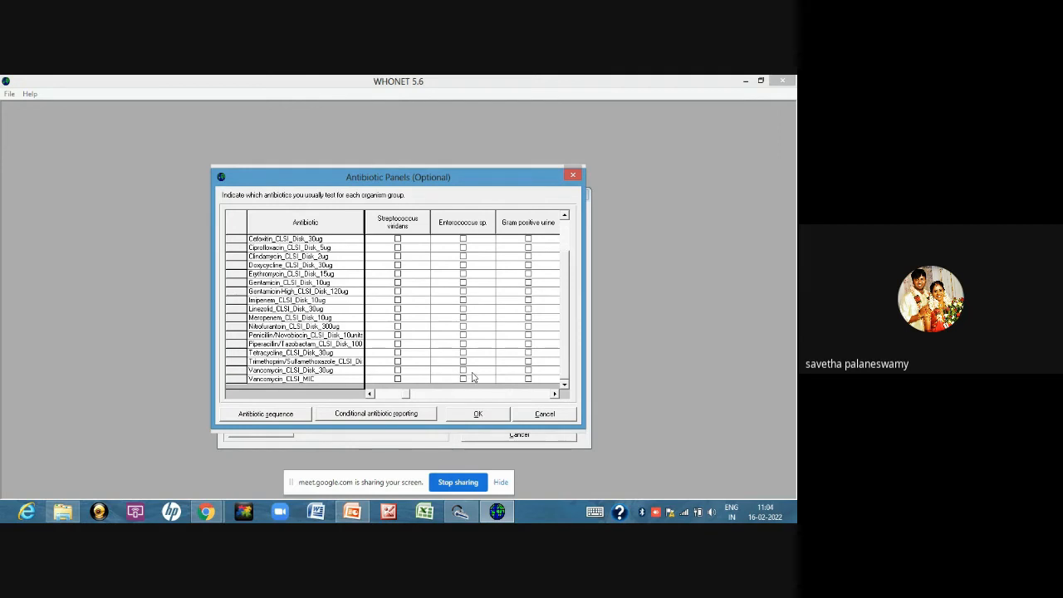
{"action": "left_click", "coordinate": [463, 370]}
{"action": "left_click", "coordinate": [463, 310]}
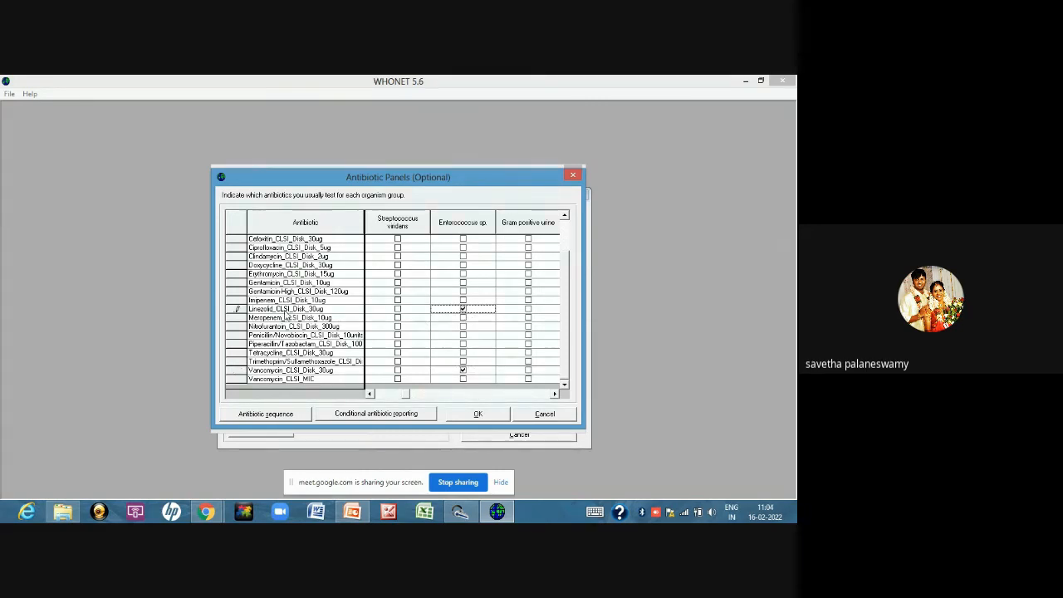
{"action": "left_click", "coordinate": [462, 292]}
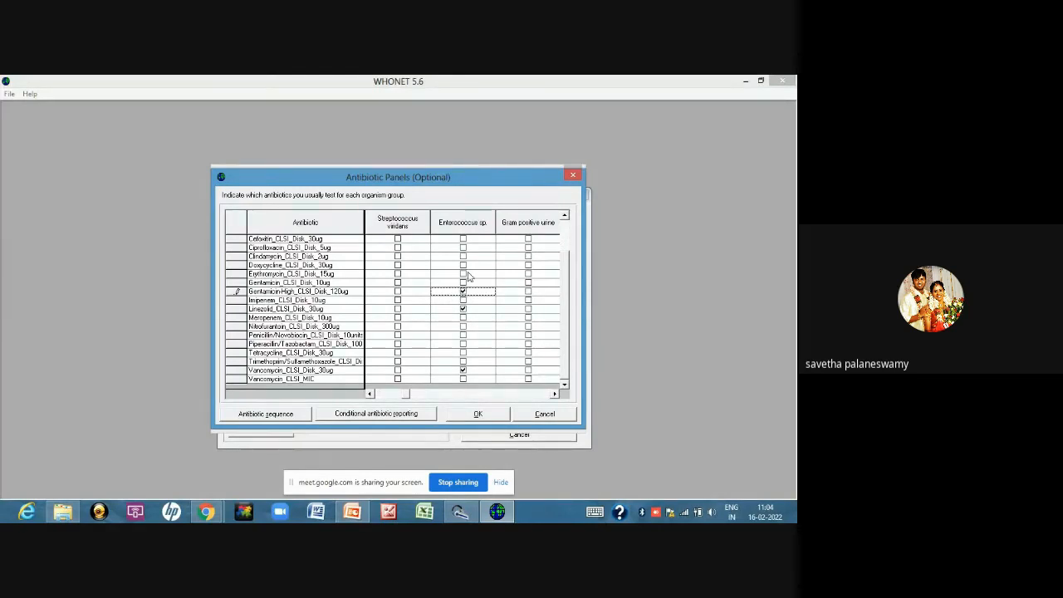
{"action": "left_click", "coordinate": [463, 335]}
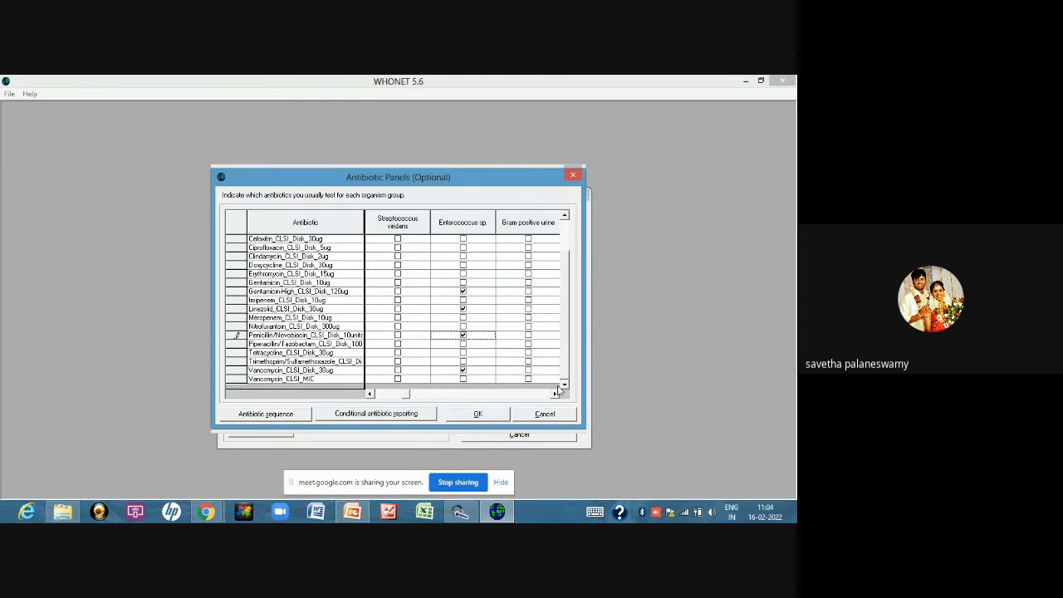
Assign Amoxicillin/Clavulanic acid, Cefotaxime, Cefotaxime/Clavulanic acid and Ciprofloxacin to the Gram negative panel
{"action": "left_click", "coordinate": [554, 393]}
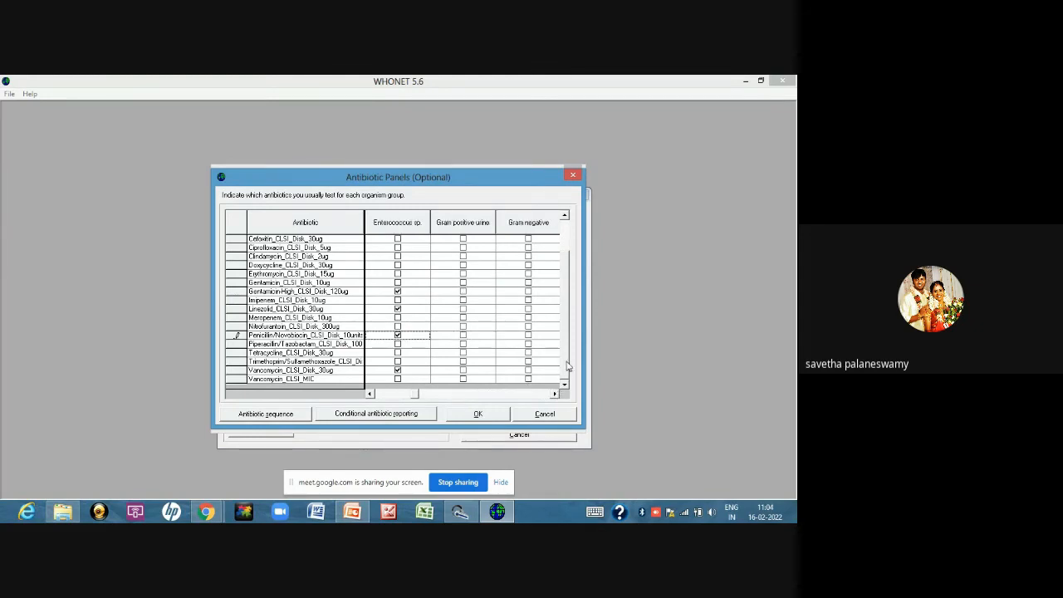
{"action": "left_click_drag", "start_coordinate": [566, 361], "coordinate": [574, 303]}
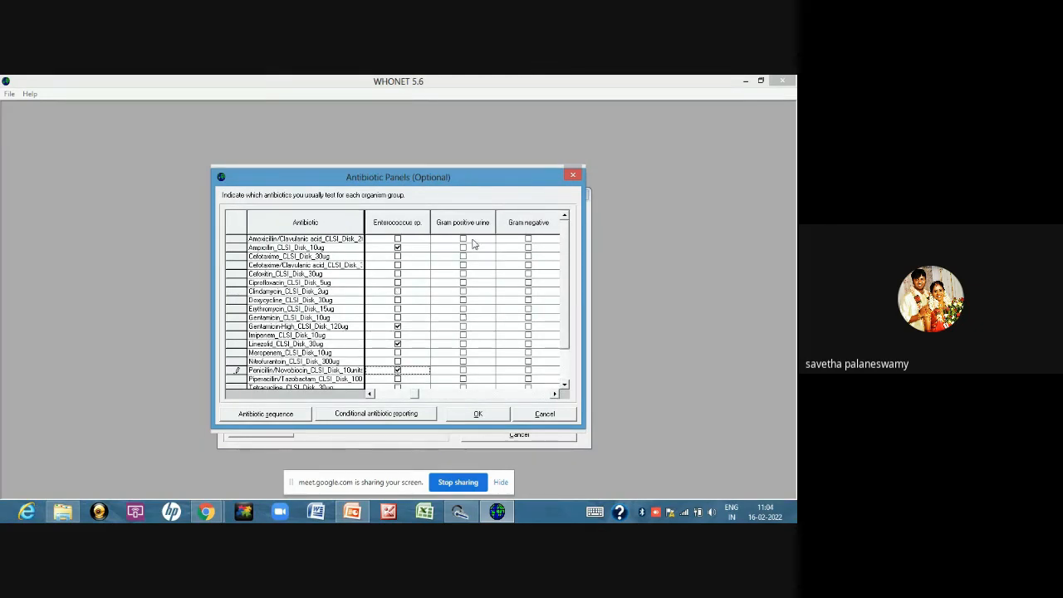
{"action": "left_click", "coordinate": [528, 240]}
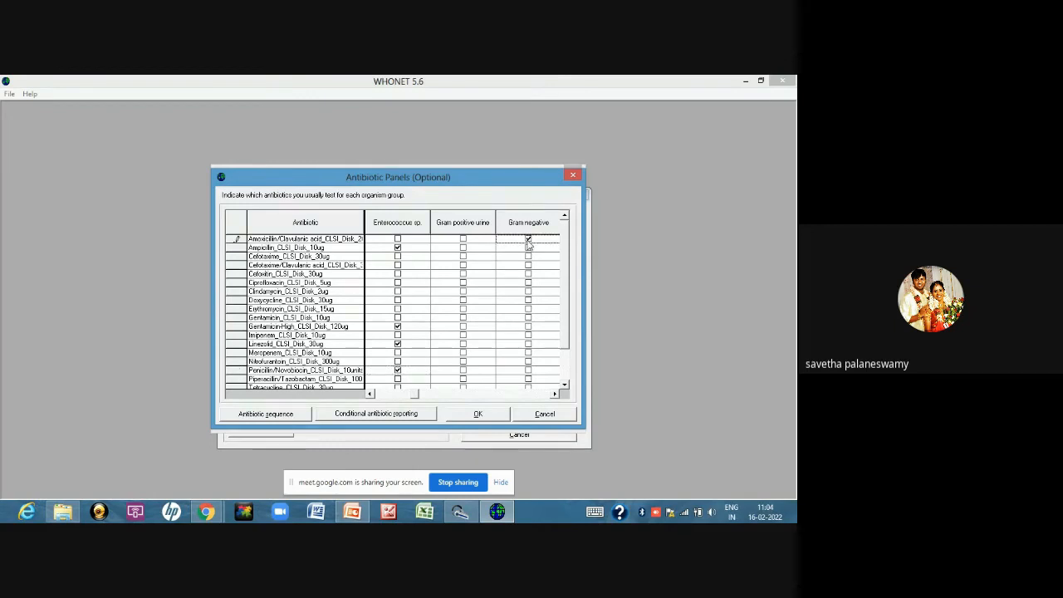
{"action": "left_click", "coordinate": [529, 256]}
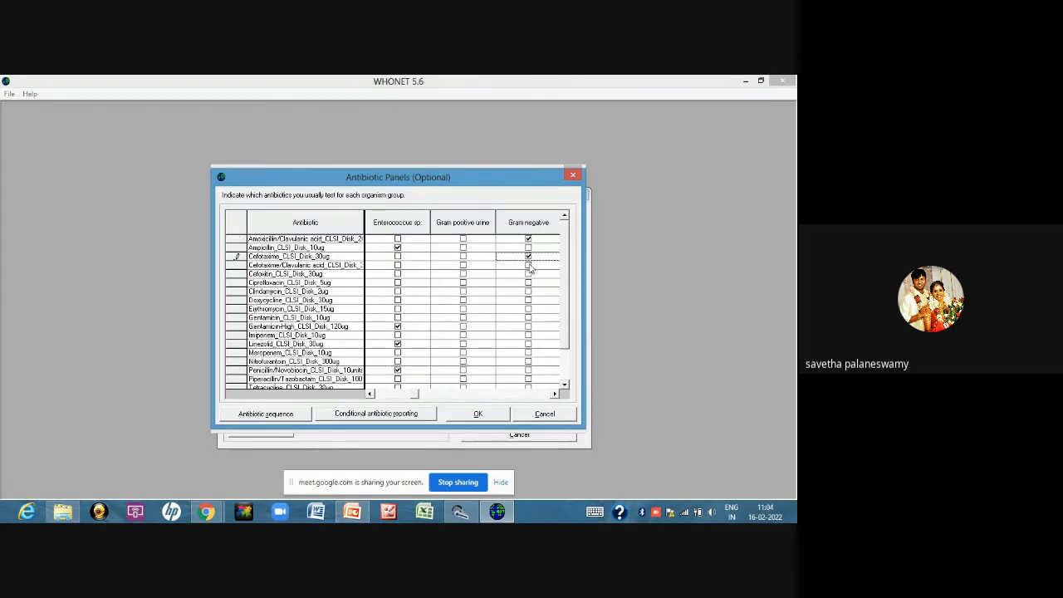
{"action": "left_click", "coordinate": [528, 265]}
{"action": "left_click", "coordinate": [529, 284]}
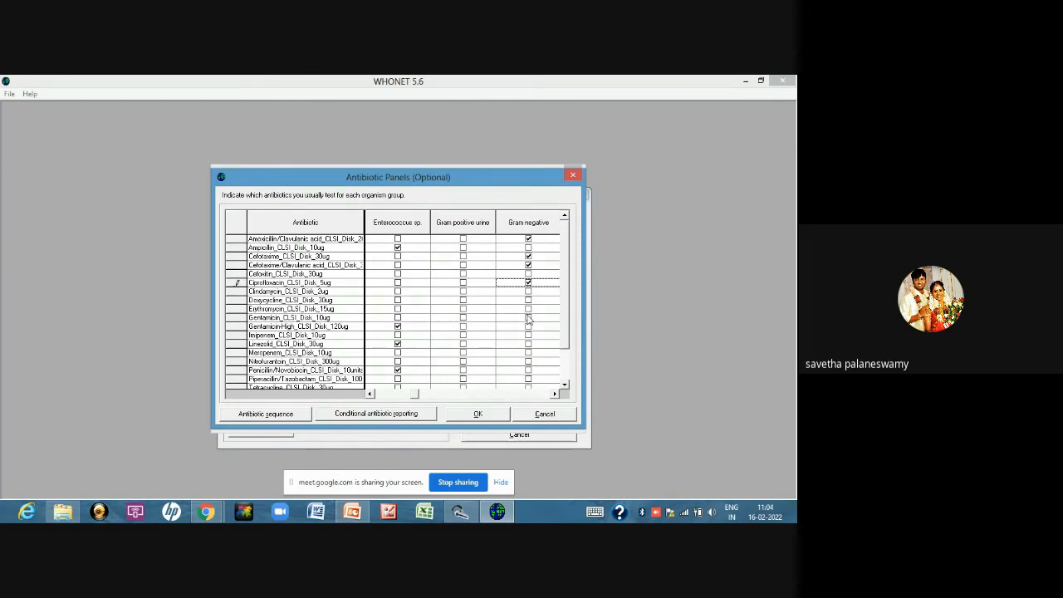
Add Gentamicin 10ug, Imipenem, Meropenem and Trimethoprim/Sulfamethoxazole to the Gram negative panel
{"action": "left_click", "coordinate": [529, 318]}
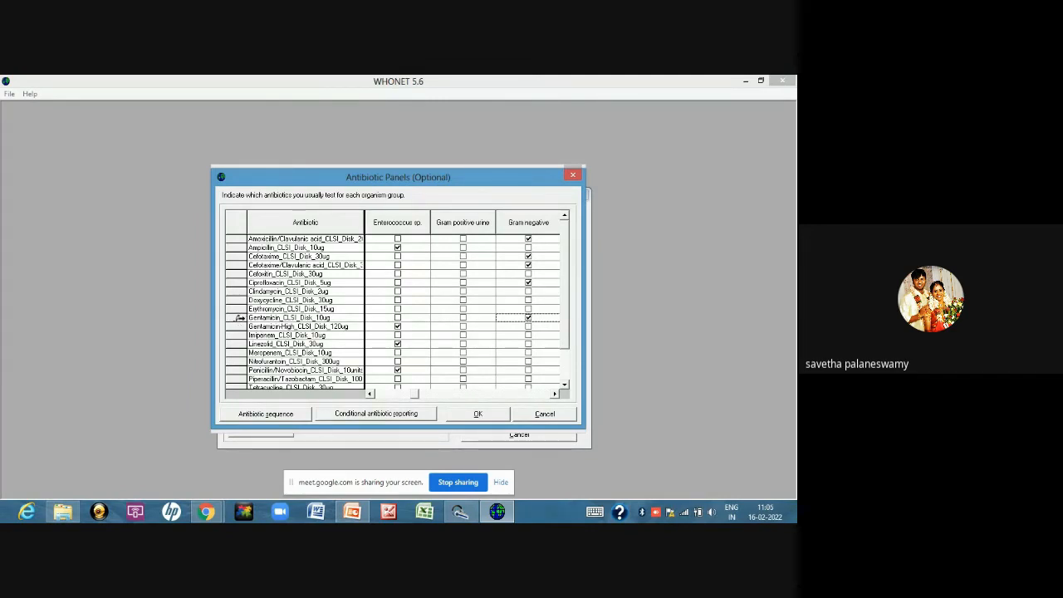
{"action": "left_click", "coordinate": [528, 335]}
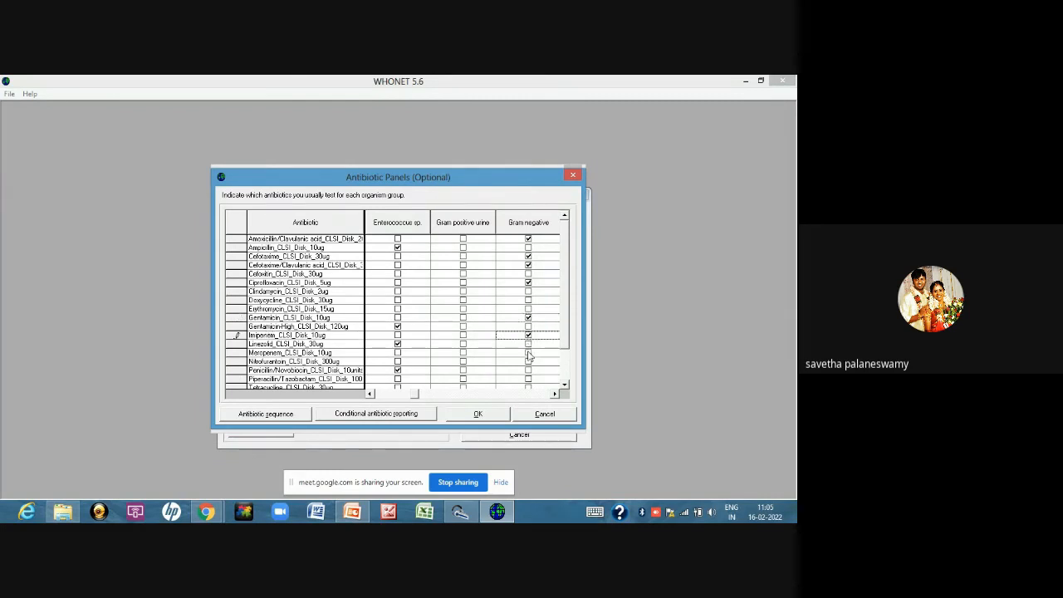
{"action": "left_click", "coordinate": [527, 353]}
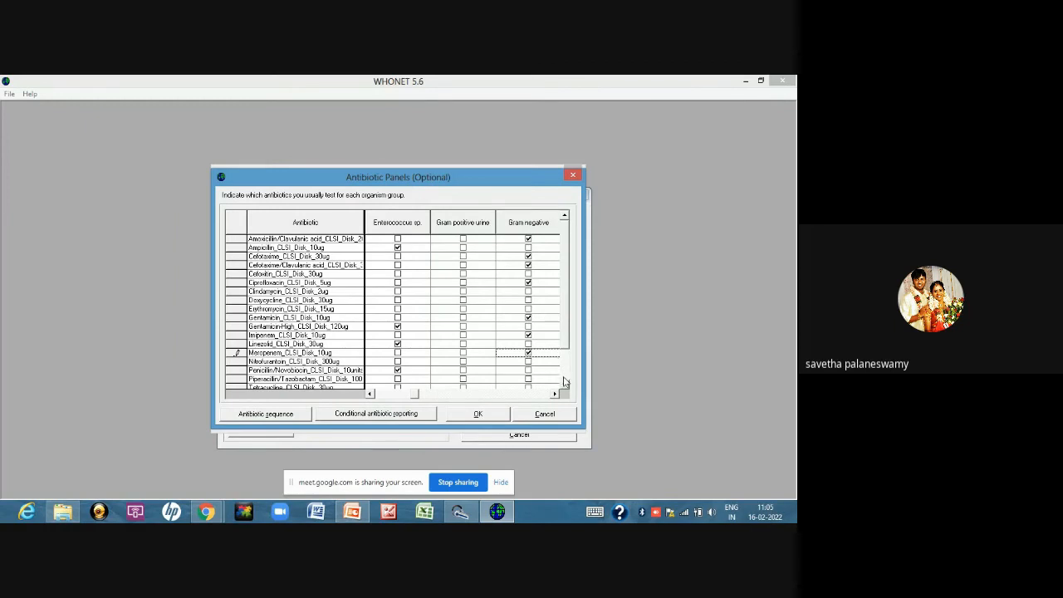
{"action": "left_click", "coordinate": [564, 384]}
{"action": "left_click", "coordinate": [565, 384]}
{"action": "left_click", "coordinate": [565, 384]}
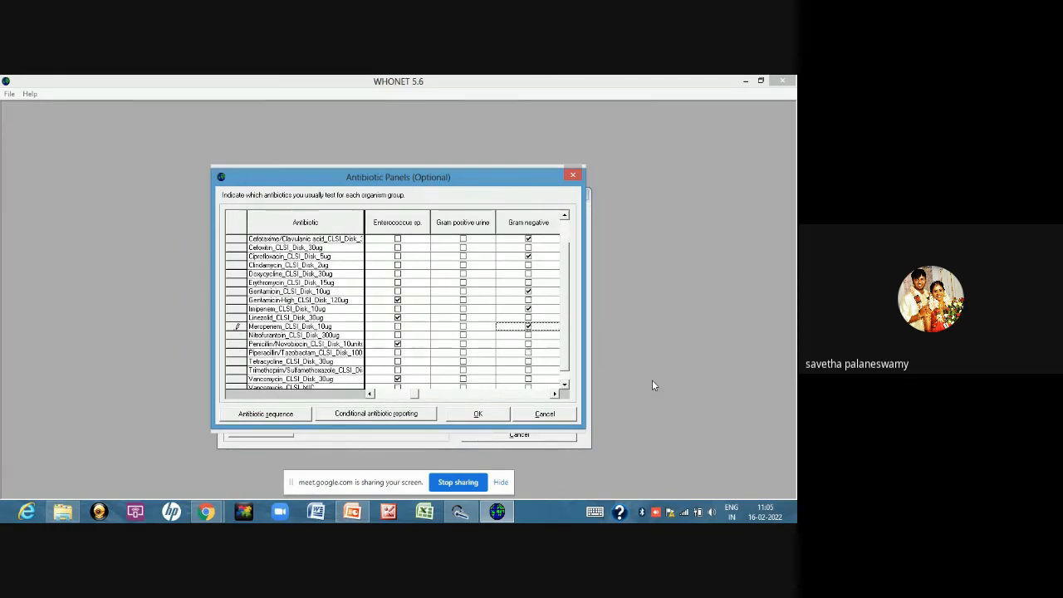
{"action": "left_click", "coordinate": [565, 384]}
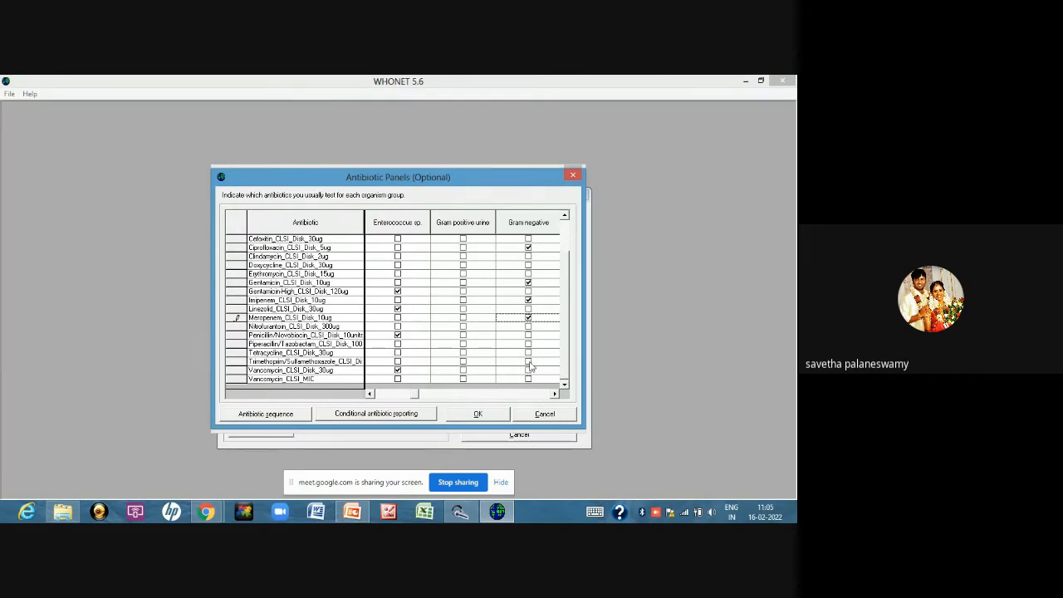
{"action": "left_click", "coordinate": [529, 363]}
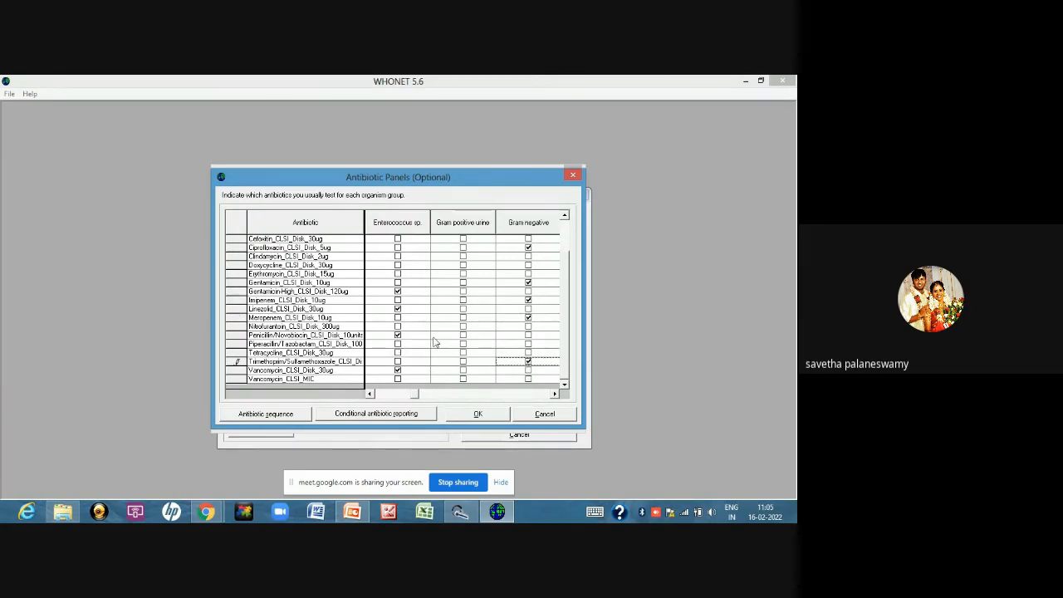
Assign Amoxicillin/Clavulanic acid, Cefotaxime, Cefotaxime/Clavulanic acid and Ciprofloxacin to the Gram negative urine panel
{"action": "left_click", "coordinate": [555, 395]}
{"action": "left_click", "coordinate": [555, 395]}
{"action": "left_click", "coordinate": [555, 396]}
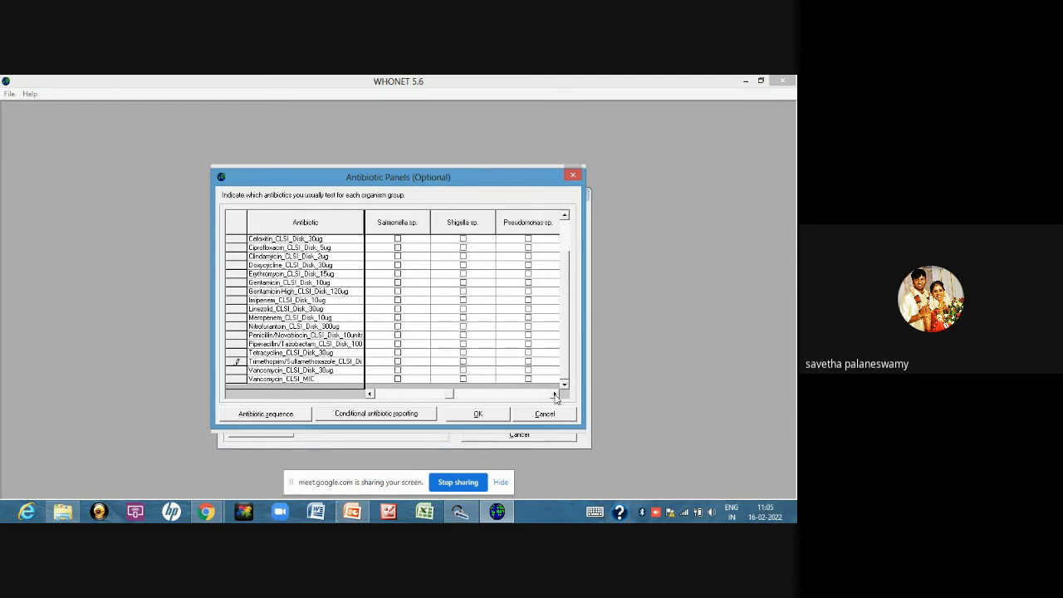
{"action": "left_click", "coordinate": [555, 395]}
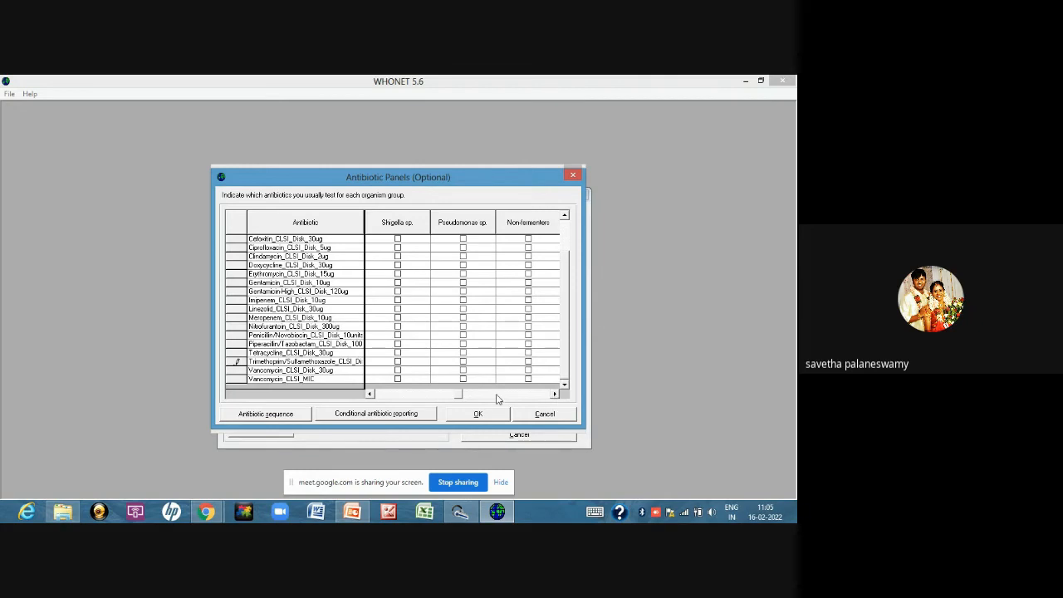
{"action": "left_click", "coordinate": [371, 396]}
{"action": "left_click", "coordinate": [371, 396]}
{"action": "left_click", "coordinate": [371, 396]}
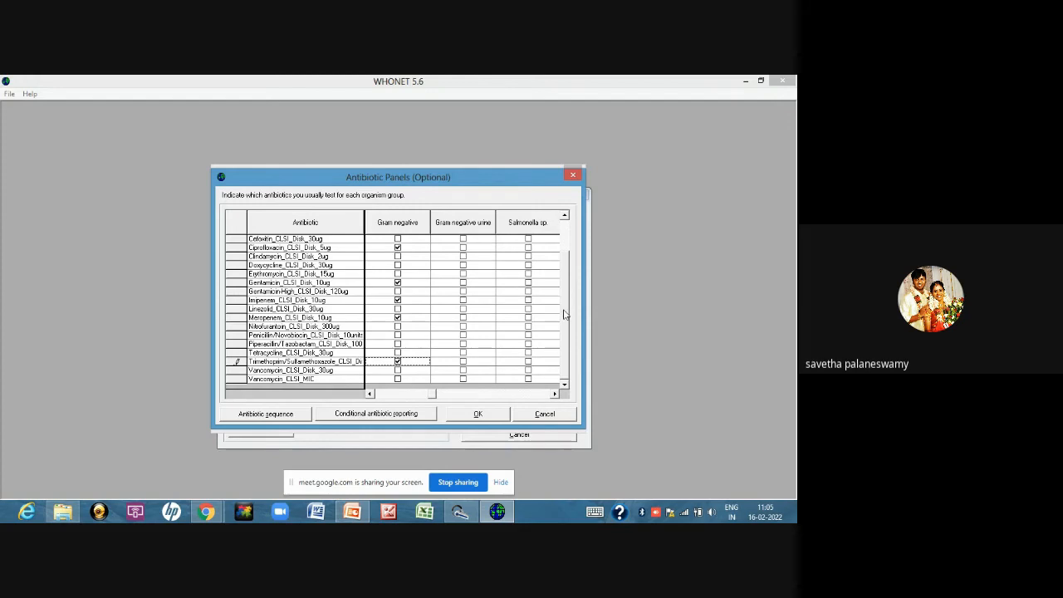
{"action": "left_click_drag", "start_coordinate": [564, 314], "coordinate": [569, 279]}
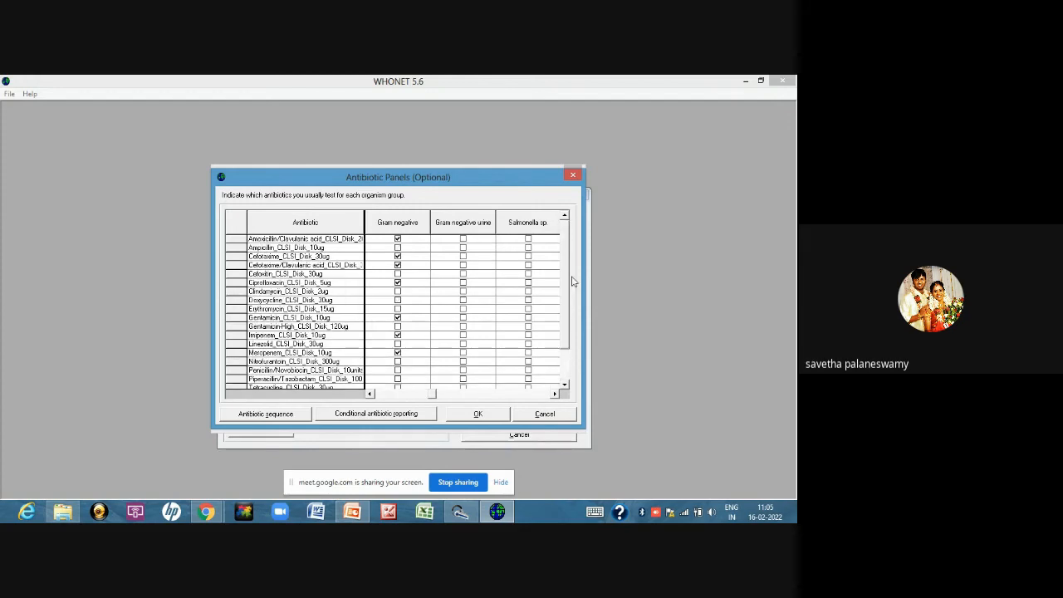
{"action": "left_click", "coordinate": [463, 239]}
{"action": "left_click", "coordinate": [462, 255]}
{"action": "left_click", "coordinate": [462, 265]}
{"action": "left_click", "coordinate": [463, 283]}
Add Gentamicin 10ug, Imipenem, Meropenem and Nitrofurantoin to the Gram negative urine panel
{"action": "left_click", "coordinate": [462, 318]}
{"action": "left_click", "coordinate": [462, 335]}
{"action": "left_click", "coordinate": [463, 352]}
{"action": "scroll", "coordinate": [564, 387], "scroll_direction": "down", "scroll_amount": 2}
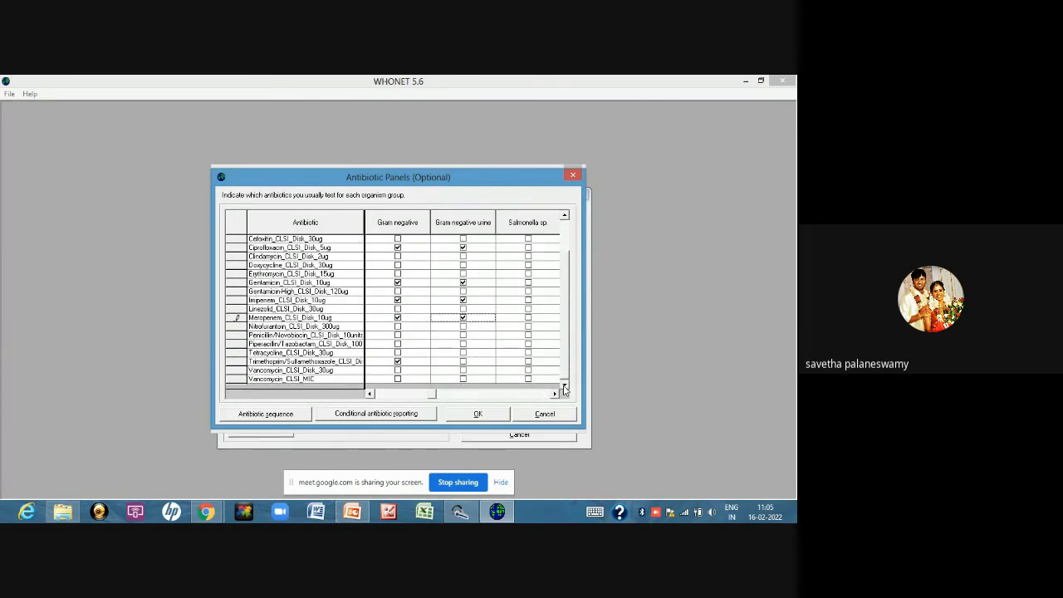
{"action": "left_click", "coordinate": [462, 327]}
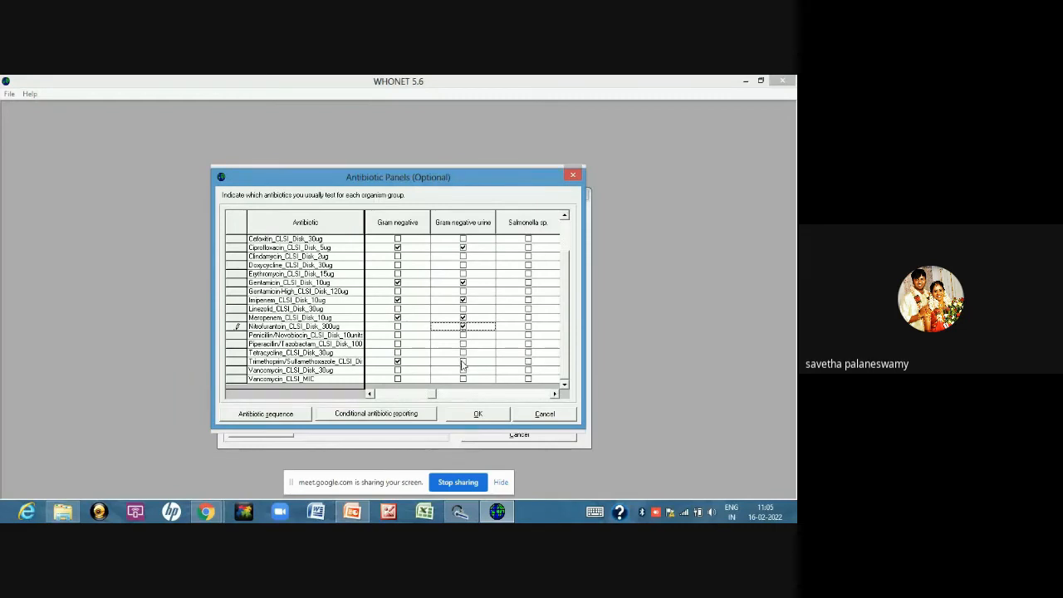
Assign Piperacillin/Tazobactam, Imipenem and Meropenem to the Non-fermenters panel
{"action": "left_click", "coordinate": [553, 396]}
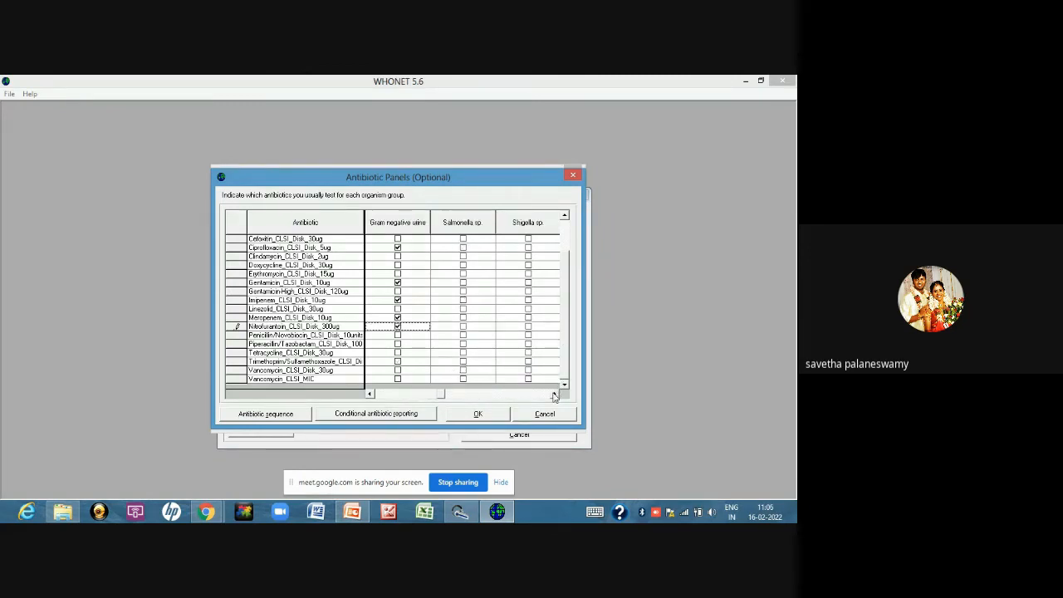
{"action": "left_click", "coordinate": [554, 396]}
{"action": "left_click", "coordinate": [553, 396]}
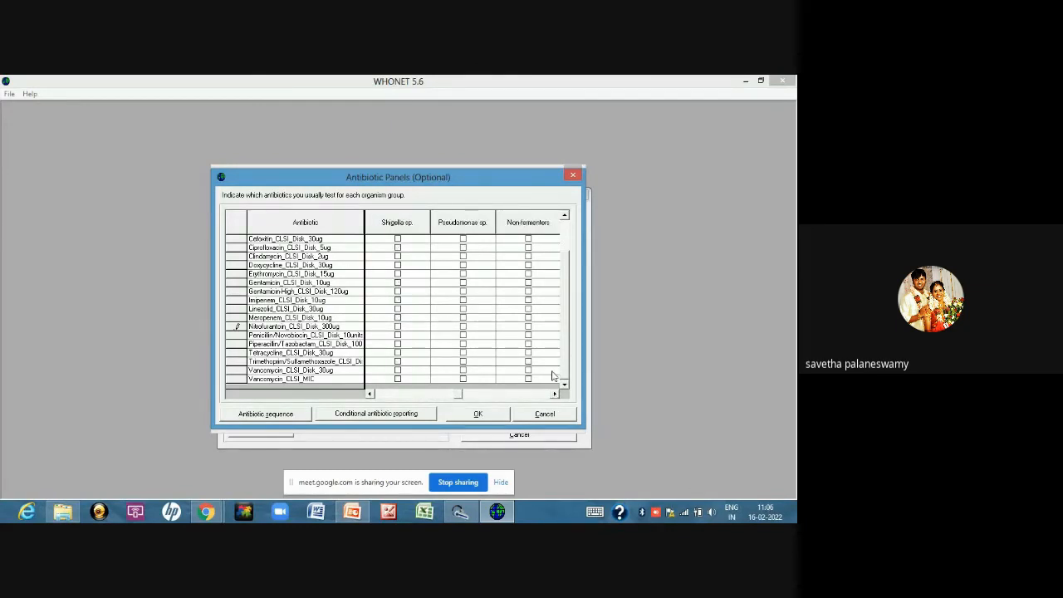
{"action": "scroll", "coordinate": [582, 301], "scroll_direction": "up", "scroll_amount": 2}
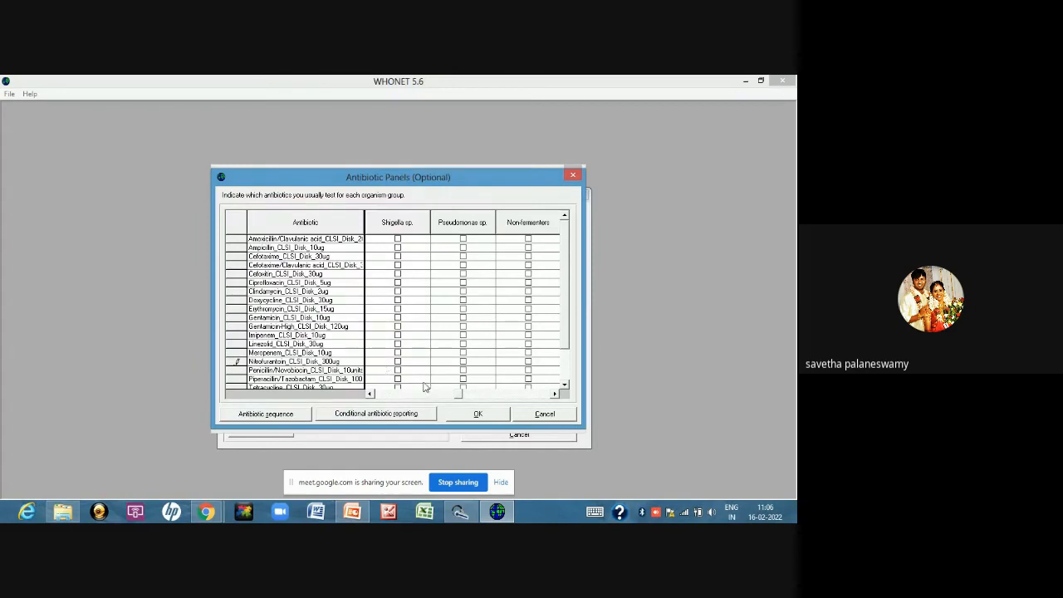
{"action": "left_click", "coordinate": [527, 379]}
{"action": "left_click", "coordinate": [528, 336]}
{"action": "left_click", "coordinate": [529, 353]}
Add Gentamicin 10ug, Ciprofloxacin, Doxycycline and Trimethoprim/Sulfamethoxazole to the Non-fermenters panel and accept the antibiotic panels
{"action": "left_click", "coordinate": [528, 318]}
{"action": "left_click", "coordinate": [528, 283]}
{"action": "left_click", "coordinate": [528, 301]}
{"action": "scroll", "coordinate": [432, 352], "scroll_direction": "down", "scroll_amount": 2}
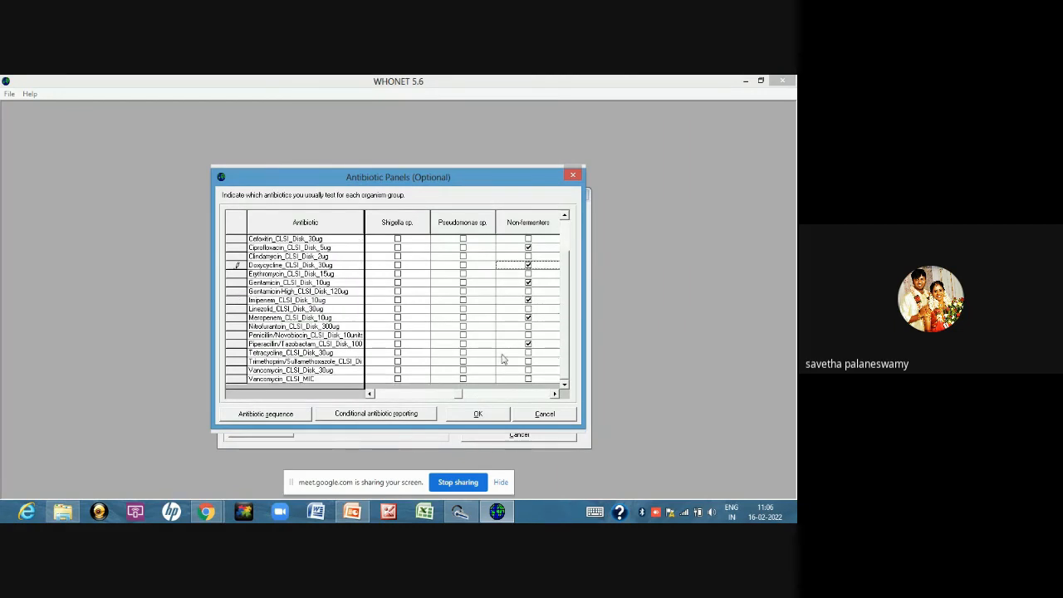
{"action": "left_click", "coordinate": [529, 361]}
{"action": "left_click", "coordinate": [479, 413]}
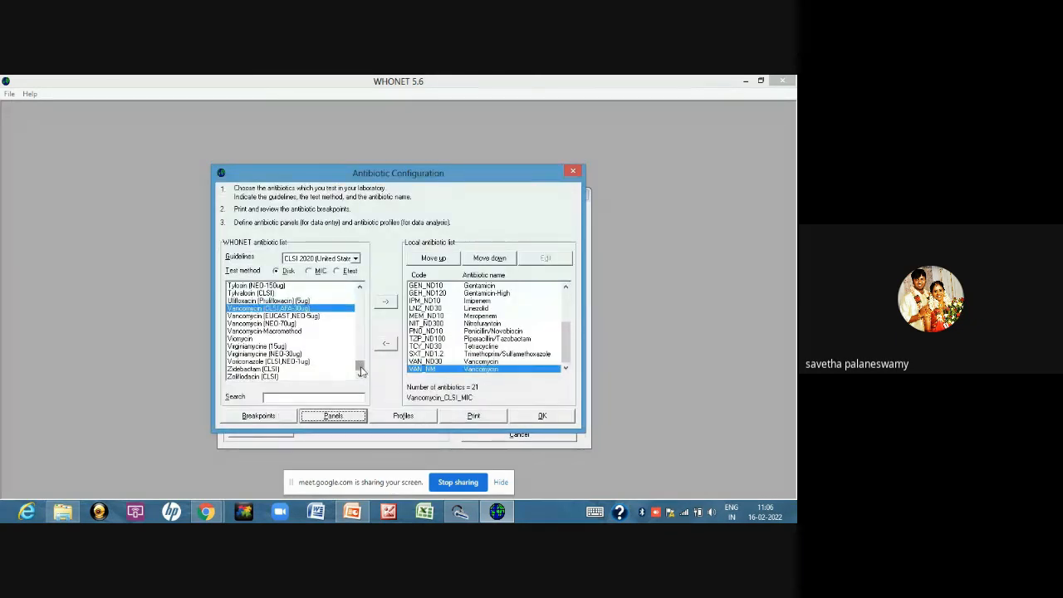
Add the CLSI Ceftazidime 30ug disk to the local antibiotic list
{"action": "left_click_drag", "start_coordinate": [359, 368], "coordinate": [371, 308]}
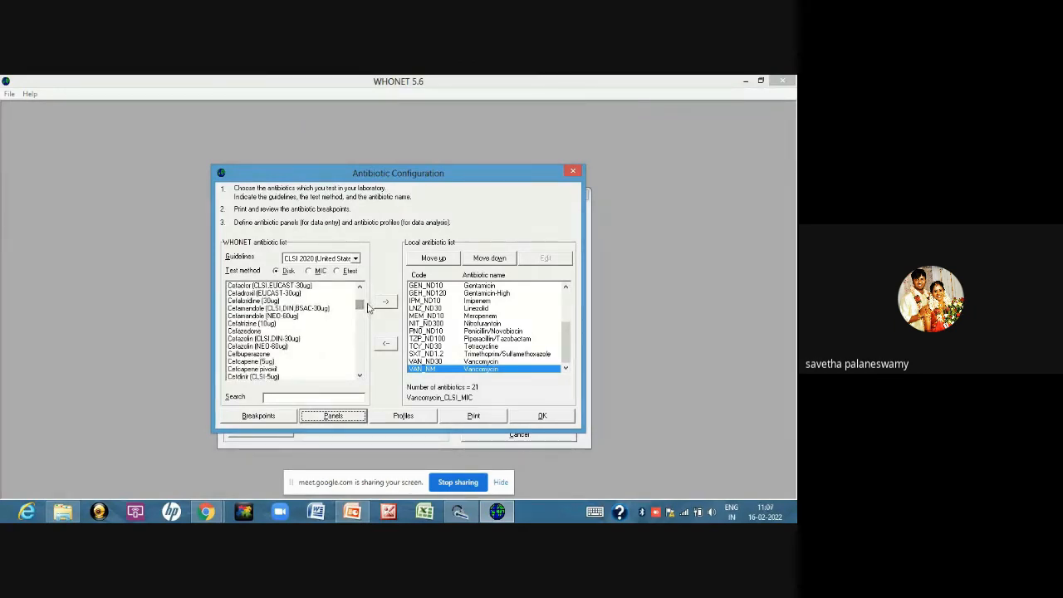
{"action": "left_click", "coordinate": [360, 376]}
{"action": "left_click", "coordinate": [359, 376]}
{"action": "left_click", "coordinate": [360, 376]}
{"action": "left_click", "coordinate": [360, 376]}
{"action": "left_click", "coordinate": [359, 376]}
{"action": "left_click", "coordinate": [359, 376]}
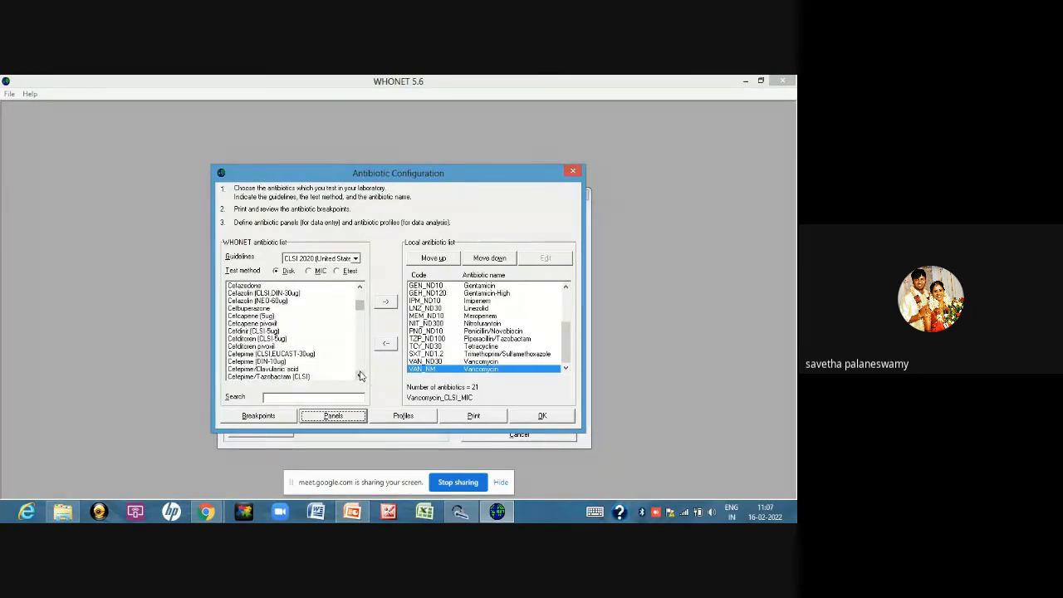
{"action": "left_click", "coordinate": [359, 376]}
{"action": "left_click", "coordinate": [360, 376]}
{"action": "left_click", "coordinate": [359, 376]}
{"action": "left_click", "coordinate": [359, 376]}
{"action": "left_click", "coordinate": [360, 376]}
{"action": "left_click", "coordinate": [359, 377]}
{"action": "left_click", "coordinate": [359, 376]}
{"action": "left_click", "coordinate": [359, 376]}
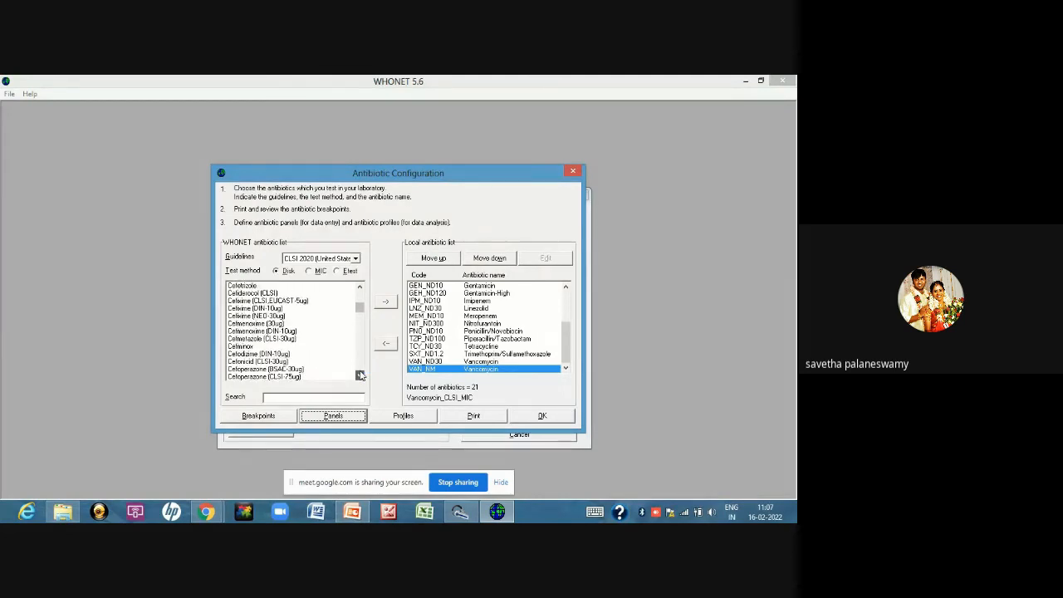
{"action": "left_click", "coordinate": [359, 377]}
{"action": "left_click", "coordinate": [360, 376]}
{"action": "left_click", "coordinate": [359, 376]}
{"action": "left_click", "coordinate": [360, 376]}
{"action": "left_click", "coordinate": [360, 376]}
{"action": "left_click", "coordinate": [360, 376]}
{"action": "left_click", "coordinate": [359, 376]}
{"action": "left_click", "coordinate": [359, 376]}
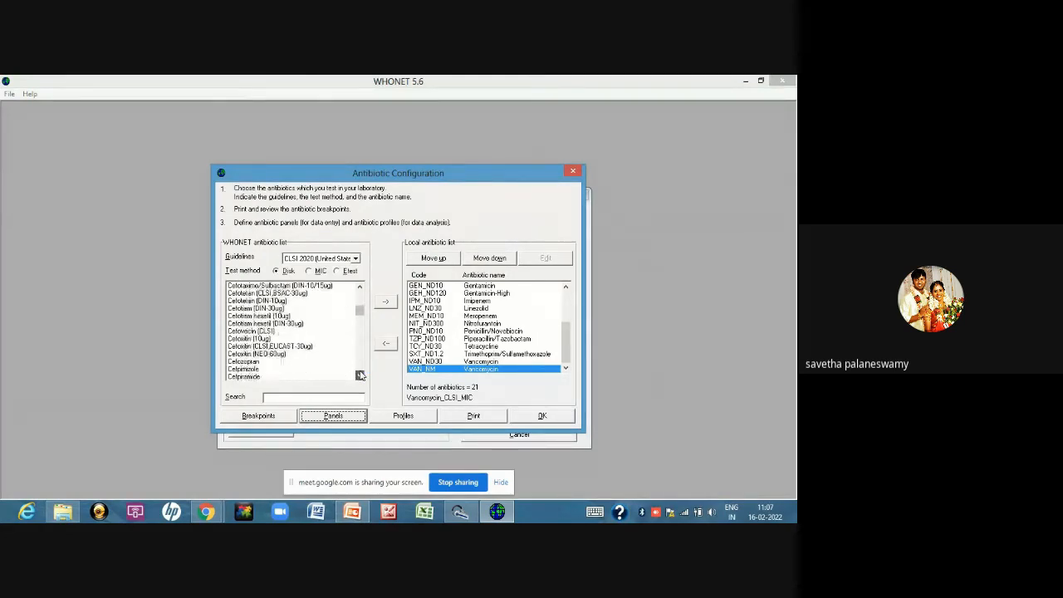
{"action": "left_click", "coordinate": [359, 376]}
{"action": "left_click", "coordinate": [359, 376]}
{"action": "left_click", "coordinate": [359, 376]}
{"action": "left_click", "coordinate": [360, 376]}
{"action": "left_click", "coordinate": [359, 376]}
{"action": "left_click", "coordinate": [360, 376]}
{"action": "left_click", "coordinate": [360, 376]}
{"action": "left_click", "coordinate": [359, 376]}
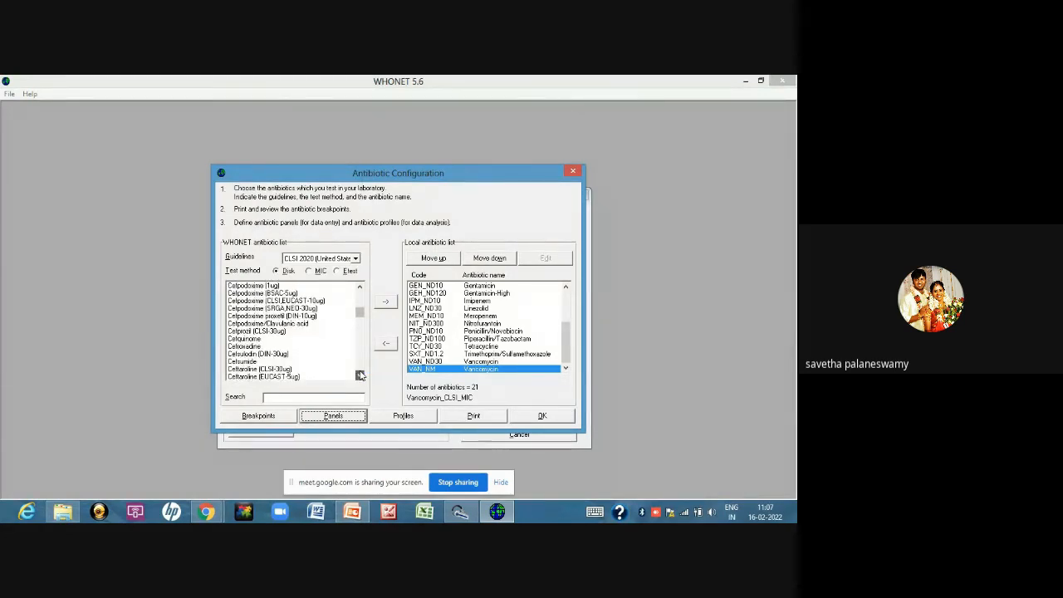
{"action": "left_click", "coordinate": [359, 376]}
{"action": "left_click", "coordinate": [360, 376]}
{"action": "left_click", "coordinate": [360, 376]}
{"action": "left_click", "coordinate": [360, 376]}
{"action": "left_click", "coordinate": [359, 377]}
{"action": "left_click", "coordinate": [359, 376]}
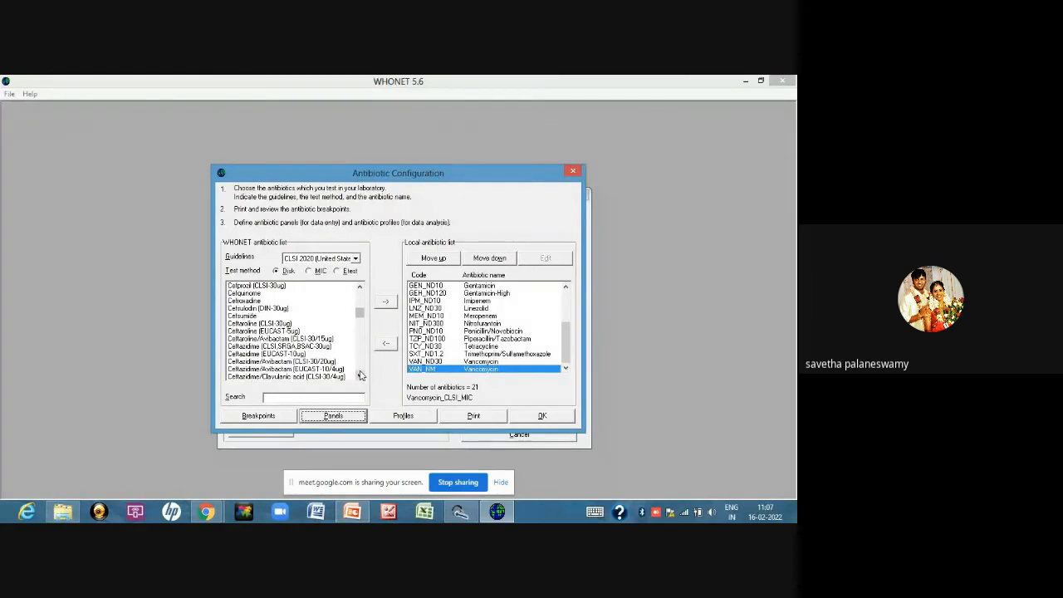
{"action": "left_click", "coordinate": [268, 347]}
{"action": "left_click", "coordinate": [385, 302]}
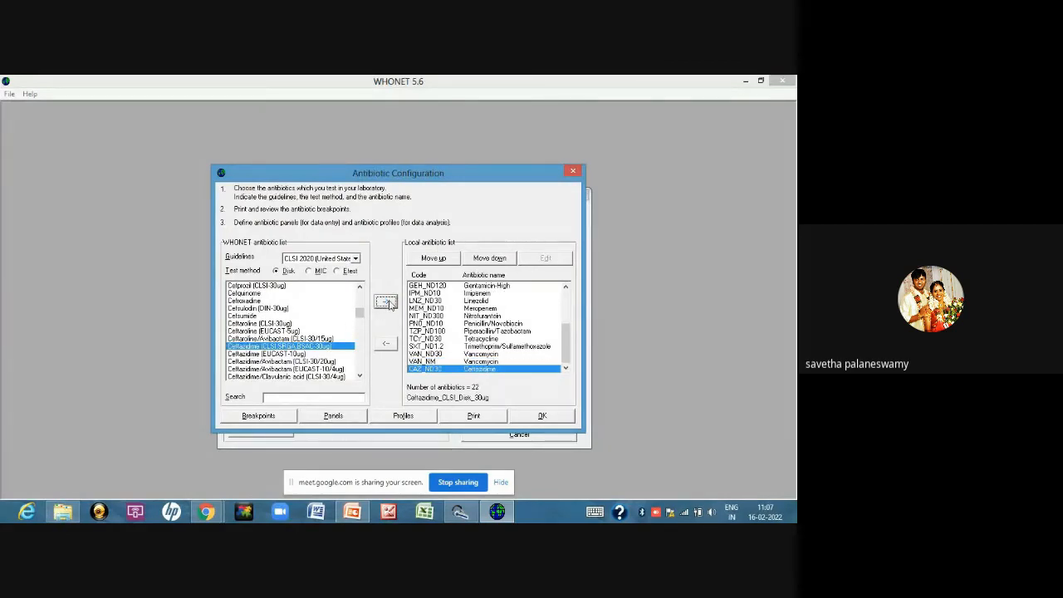
Assign Ceftazidime 30ug to the Non-fermenters panel in the antibiotic panels
{"action": "left_click", "coordinate": [362, 415]}
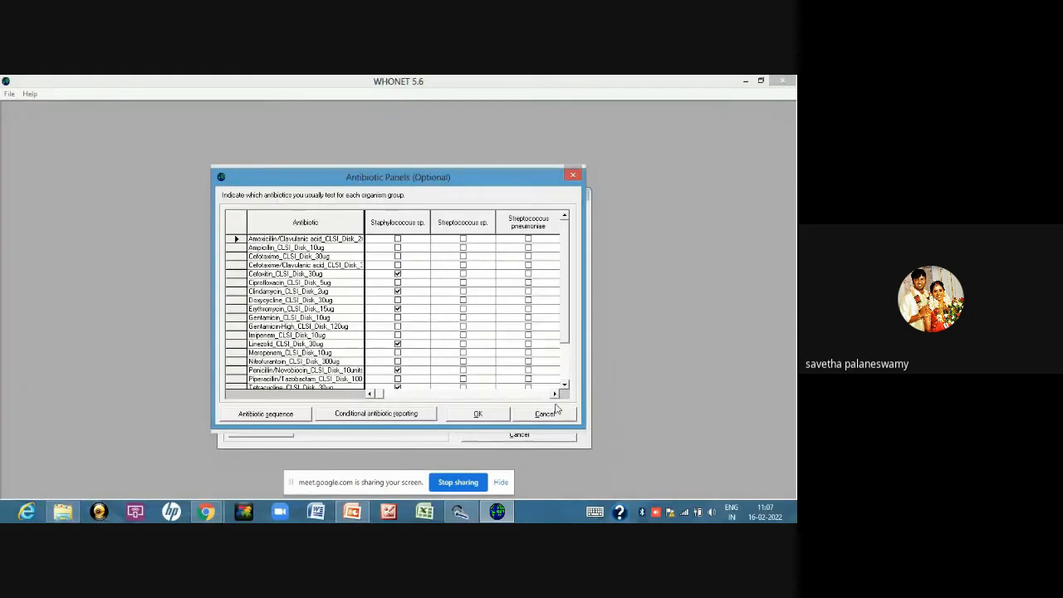
{"action": "left_click", "coordinate": [553, 394]}
{"action": "left_click", "coordinate": [554, 394]}
{"action": "left_click", "coordinate": [554, 394]}
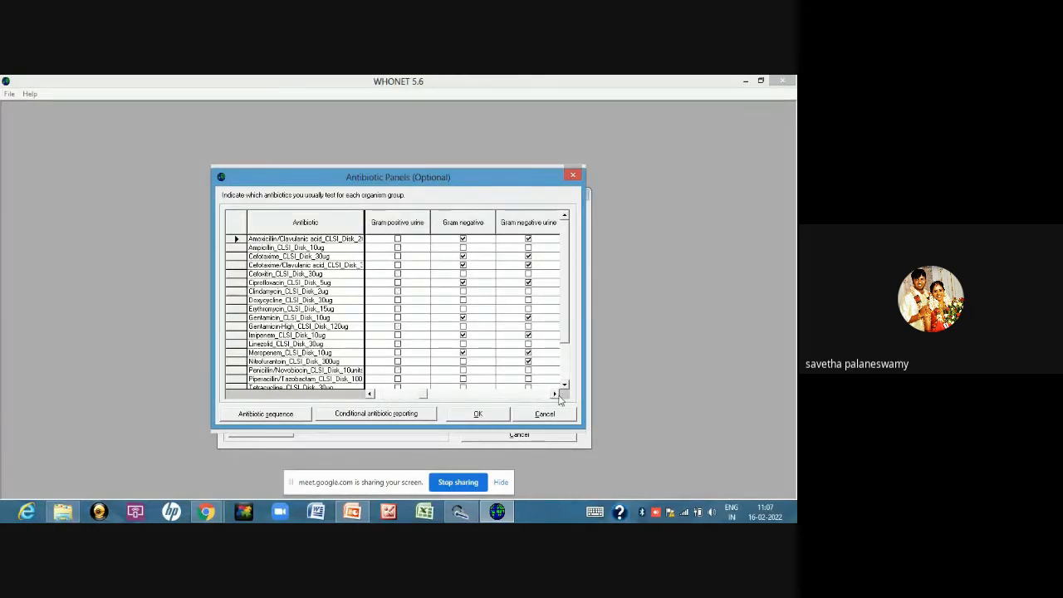
{"action": "left_click", "coordinate": [553, 394]}
{"action": "left_click", "coordinate": [554, 394]}
{"action": "left_click", "coordinate": [554, 394]}
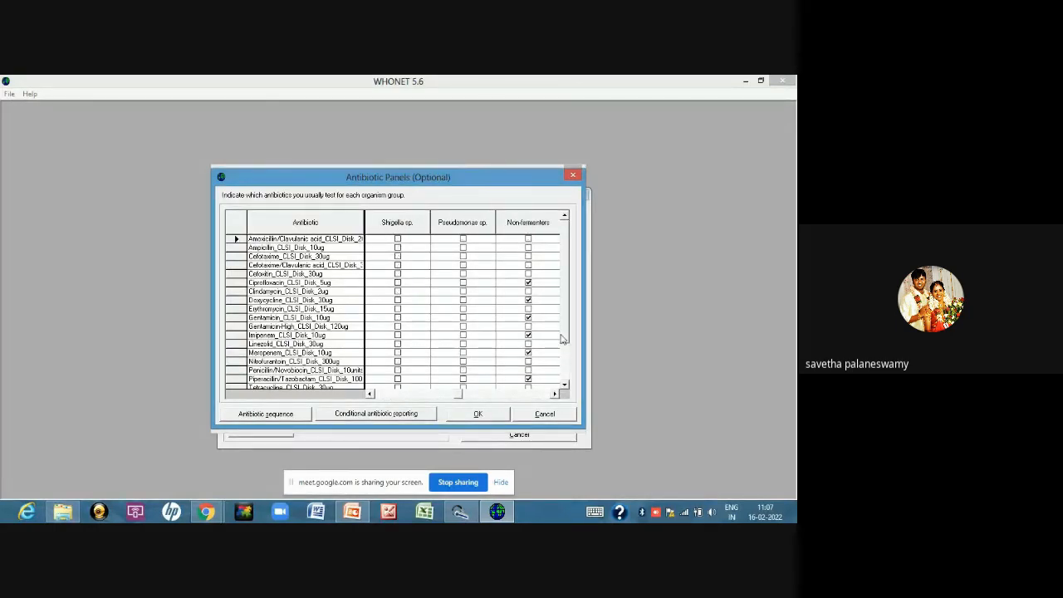
{"action": "left_click_drag", "start_coordinate": [566, 341], "coordinate": [567, 387]}
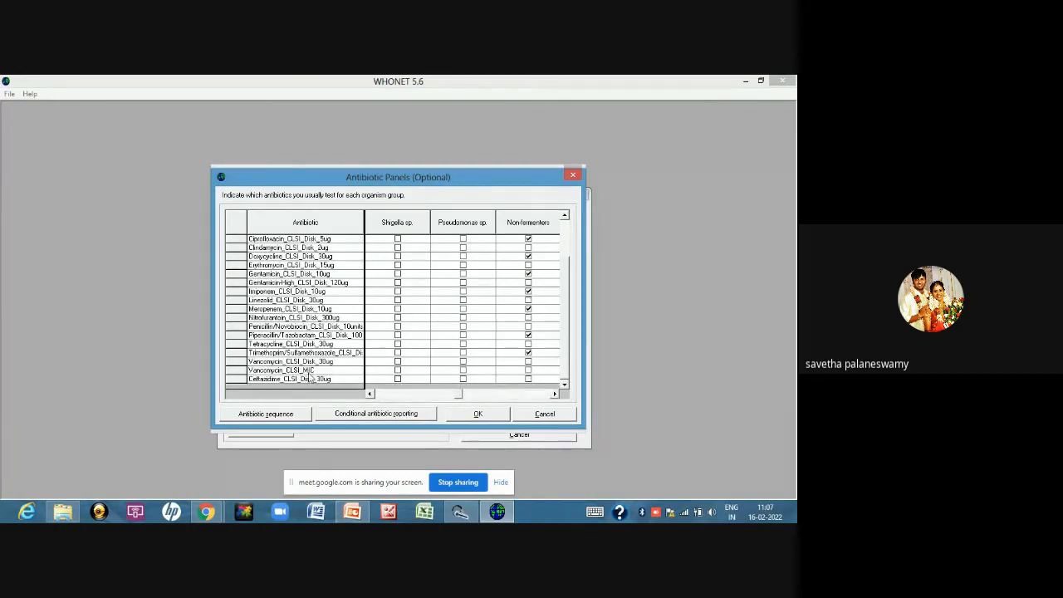
{"action": "left_click", "coordinate": [308, 370]}
{"action": "left_click", "coordinate": [528, 378]}
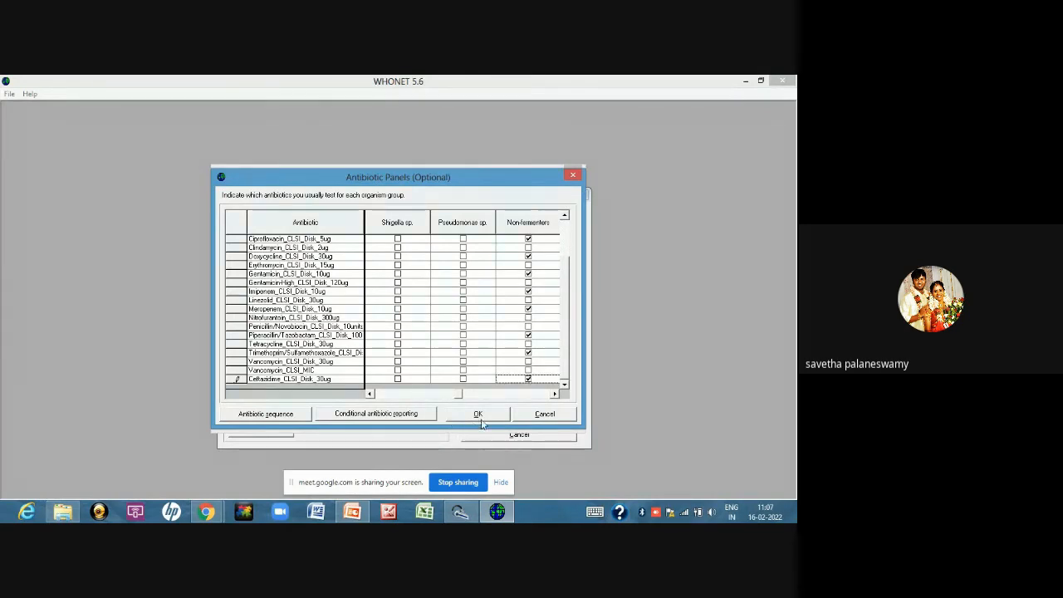
Move Cefoxitin 30ug to the end of the Staphylococcus sp. antibiotic sequence and accept the order
{"action": "left_click", "coordinate": [285, 417]}
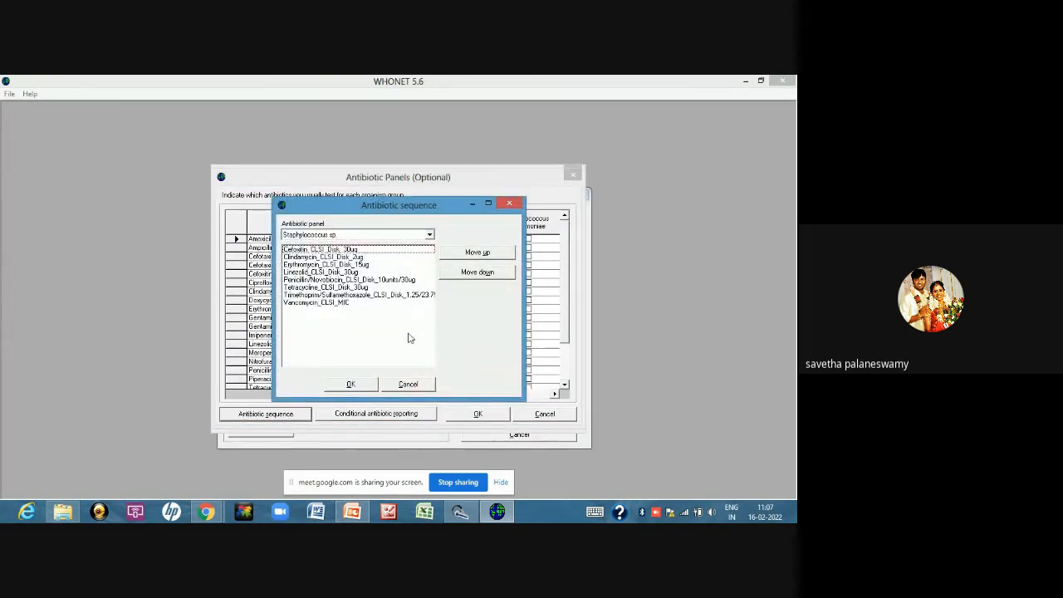
{"action": "left_click", "coordinate": [469, 258]}
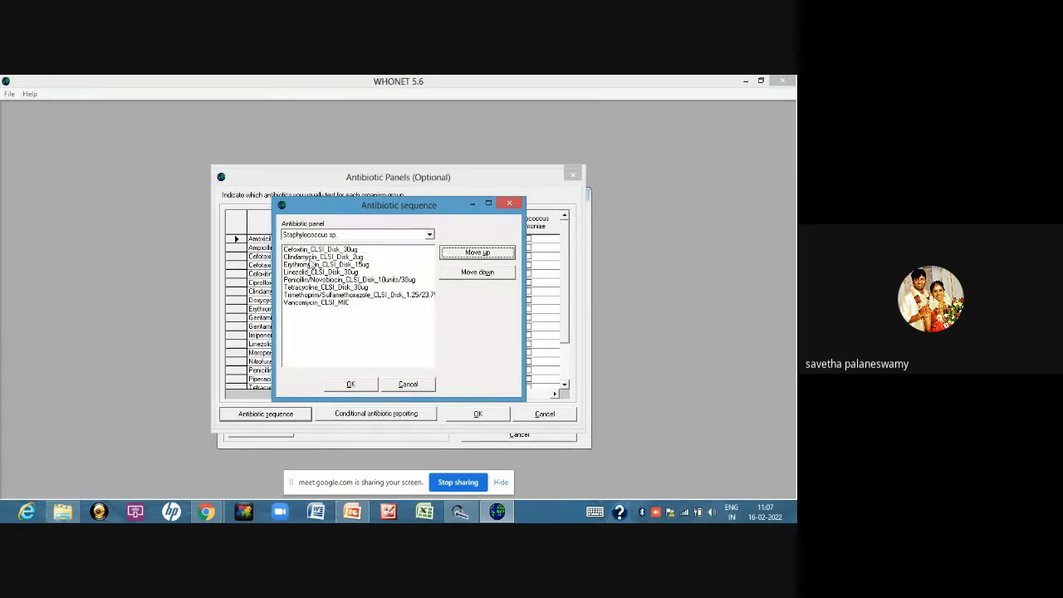
{"action": "left_click", "coordinate": [313, 251]}
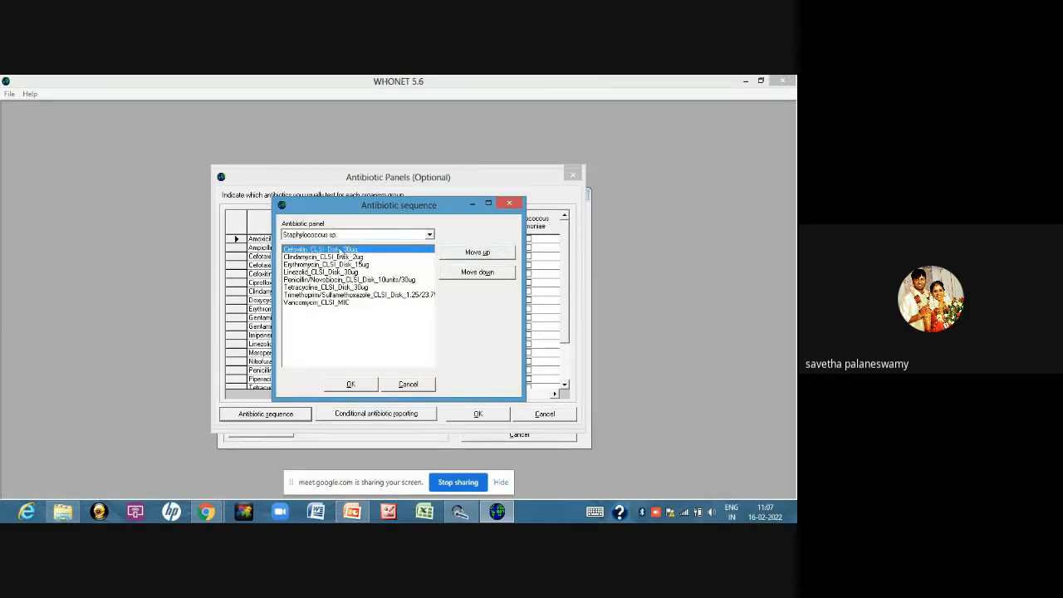
{"action": "left_click", "coordinate": [483, 274]}
{"action": "left_click", "coordinate": [484, 274]}
{"action": "left_click", "coordinate": [483, 274]}
{"action": "left_click", "coordinate": [483, 274]}
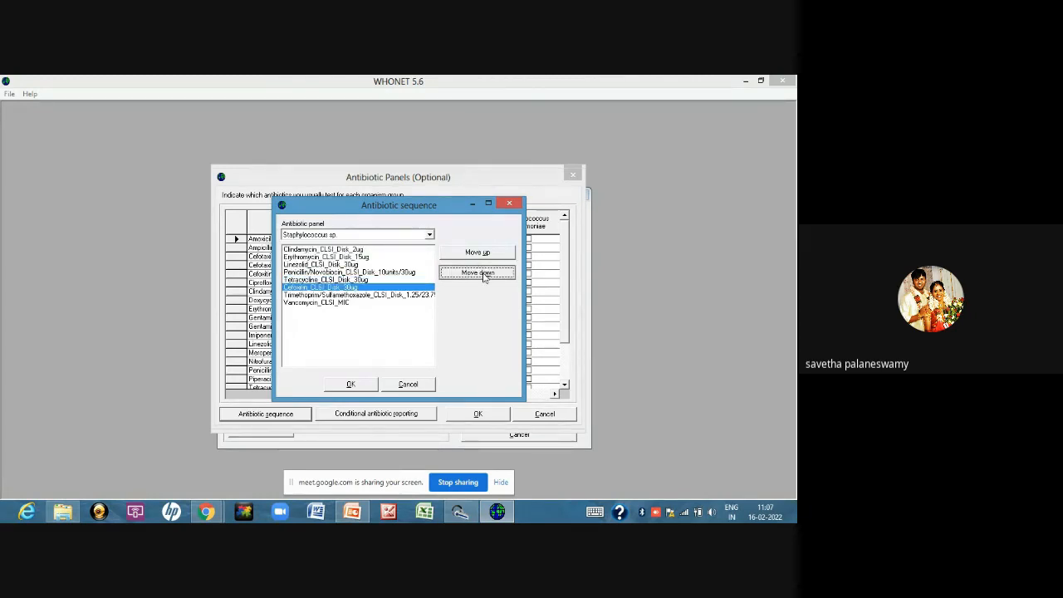
{"action": "left_click", "coordinate": [483, 274]}
{"action": "left_click", "coordinate": [483, 274]}
{"action": "left_click", "coordinate": [483, 274]}
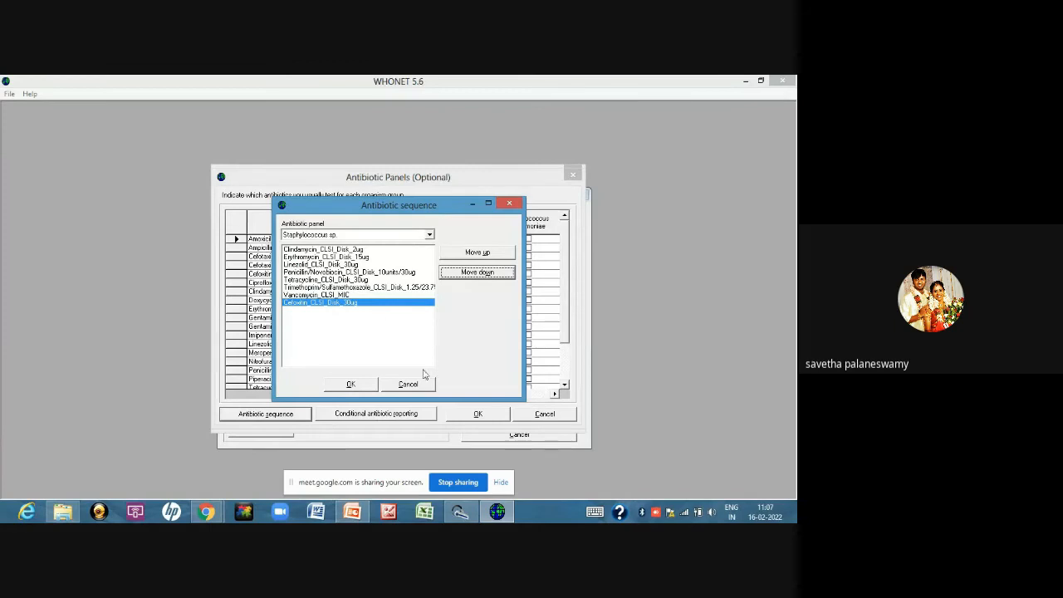
{"action": "left_click", "coordinate": [360, 383]}
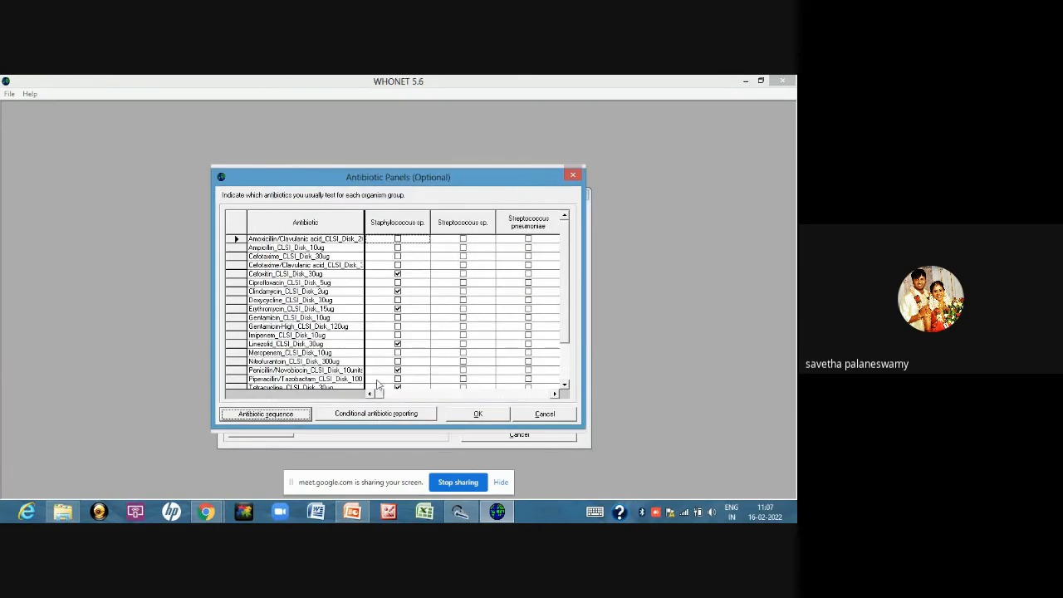
In conditional antibiotic reporting for Staphylococcus sp., mark Linezolid 30ug and Vancomycin MIC as second-line antibiotics
{"action": "left_click", "coordinate": [350, 414]}
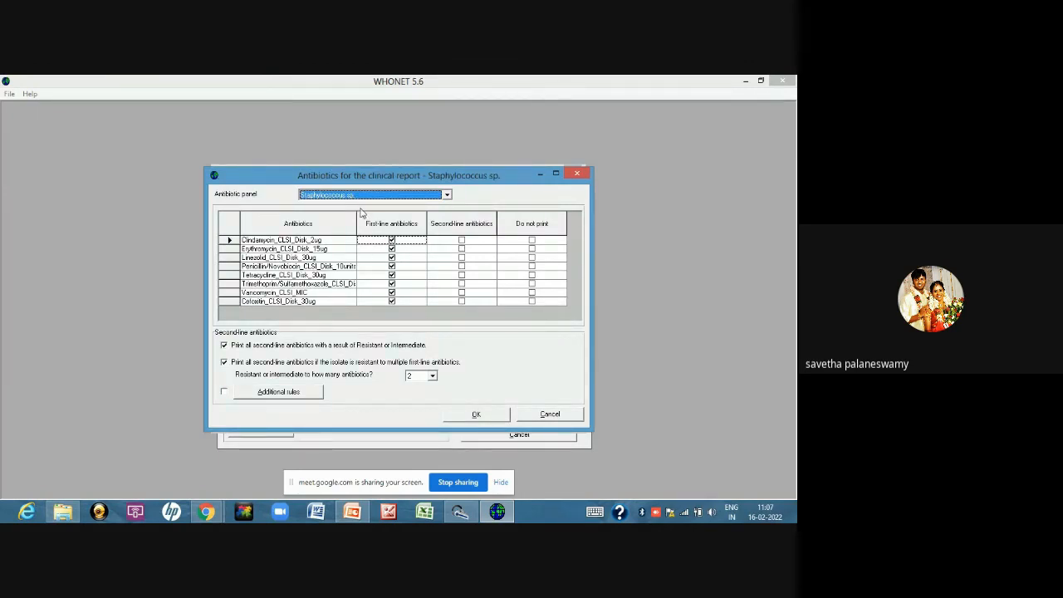
{"action": "left_click", "coordinate": [462, 258]}
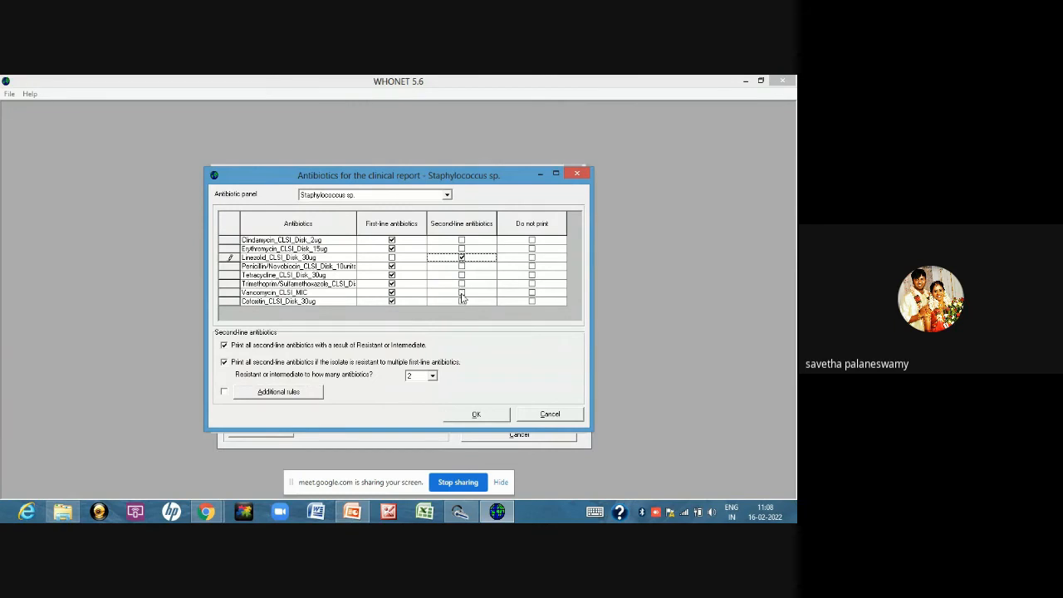
{"action": "left_click", "coordinate": [461, 294]}
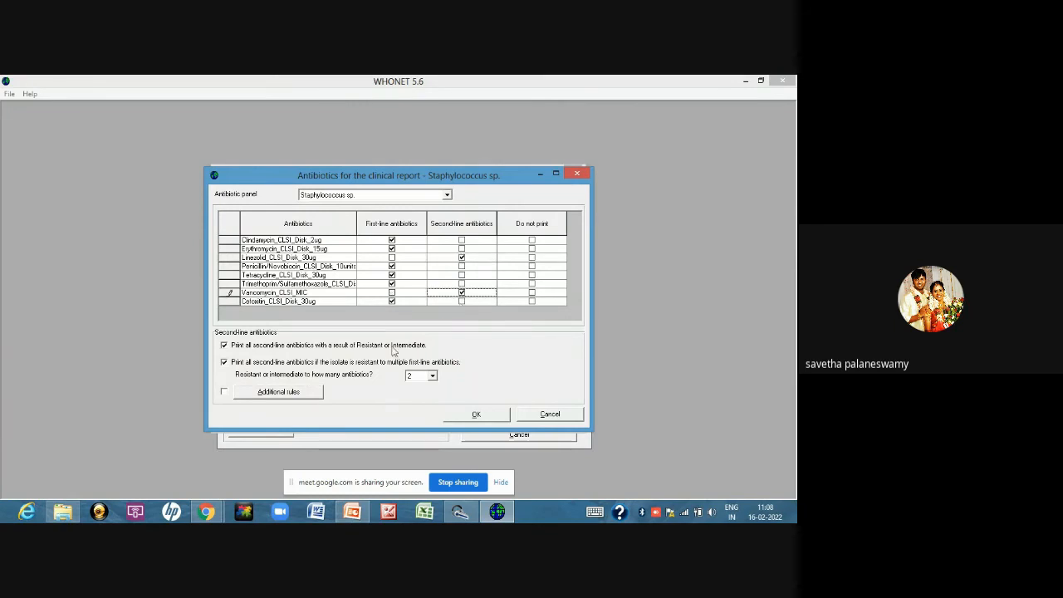
Turn off printing of all second-line antibiotics with a Resistant or Intermediate result, then accept the reporting rules and antibiotic panels
{"action": "left_click", "coordinate": [225, 346]}
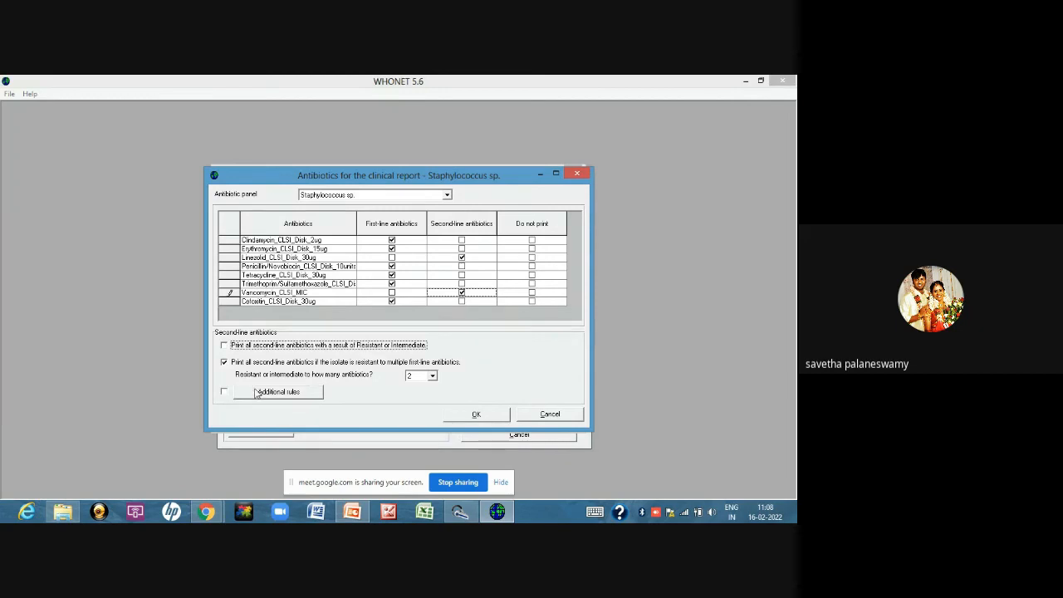
{"action": "left_click", "coordinate": [433, 376]}
{"action": "left_click", "coordinate": [433, 377]}
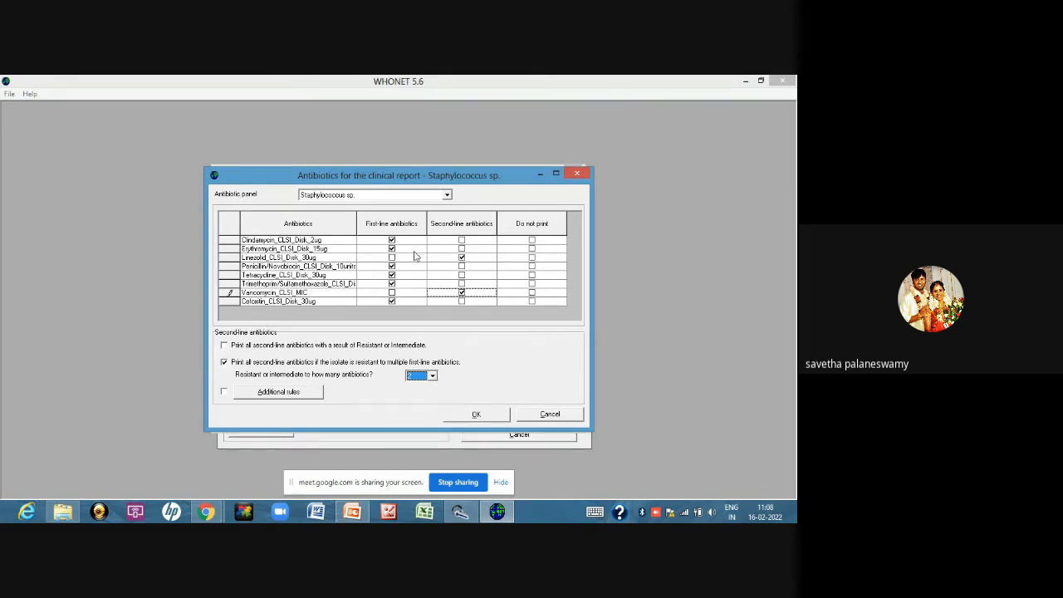
{"action": "left_click", "coordinate": [477, 413]}
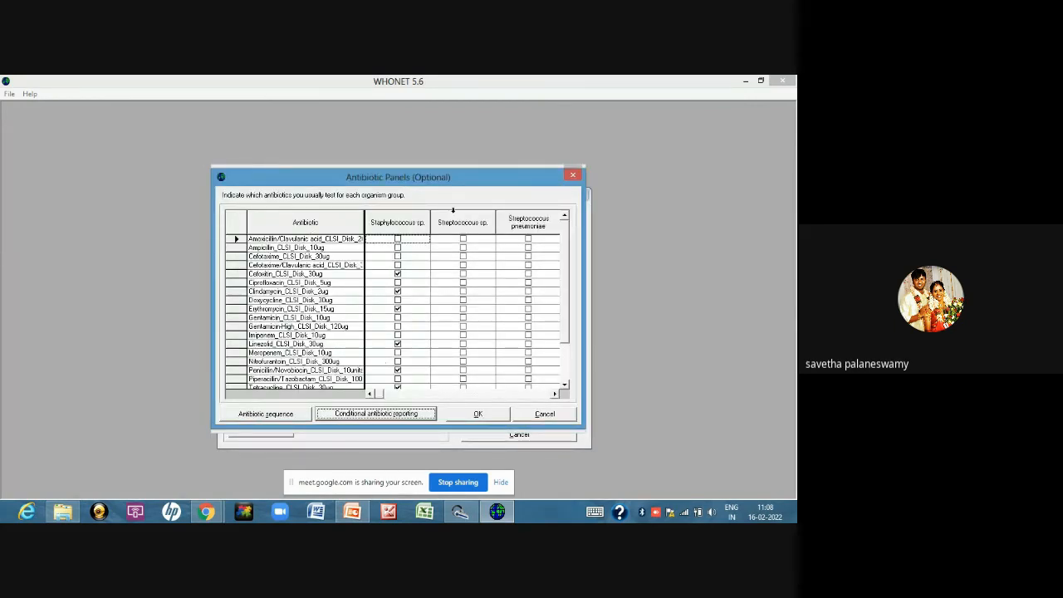
{"action": "left_click", "coordinate": [480, 415]}
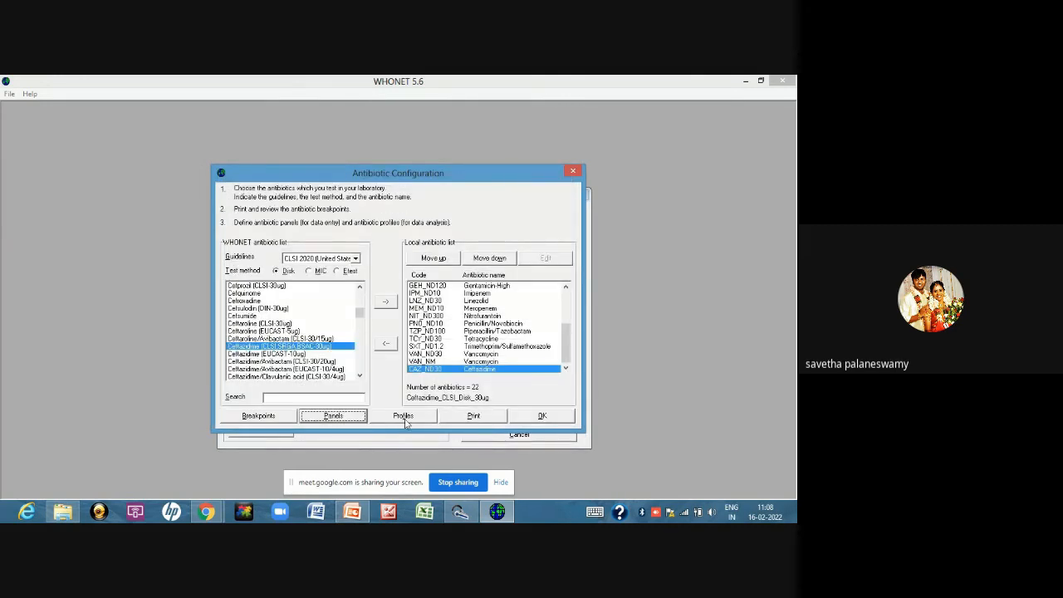
Review the profile antibiotics for the Gram positive urine group in the antibiotic profiles and close the profile
{"action": "left_click", "coordinate": [404, 416]}
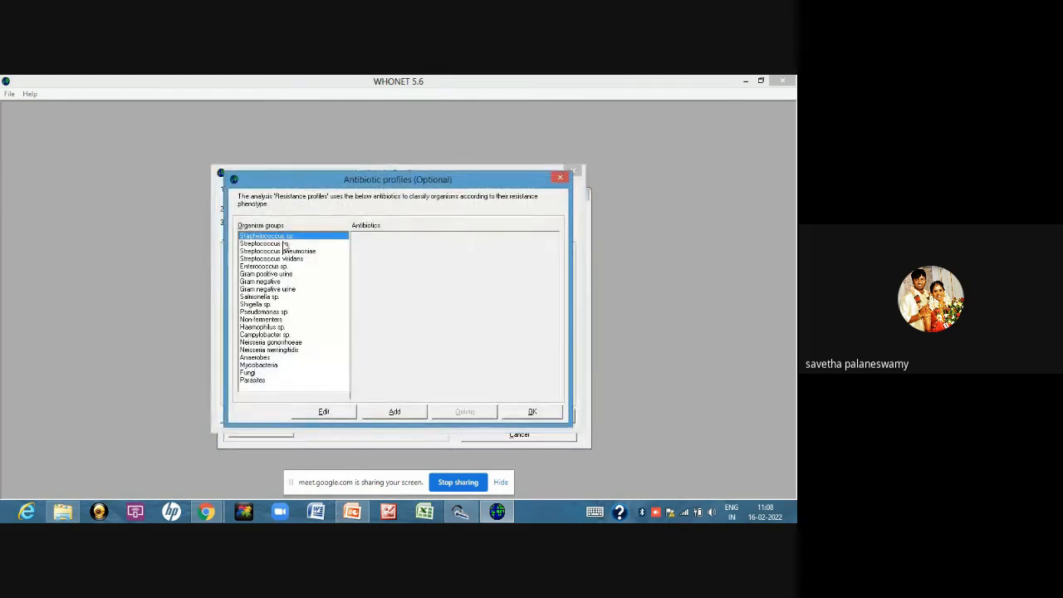
{"action": "left_click", "coordinate": [283, 243]}
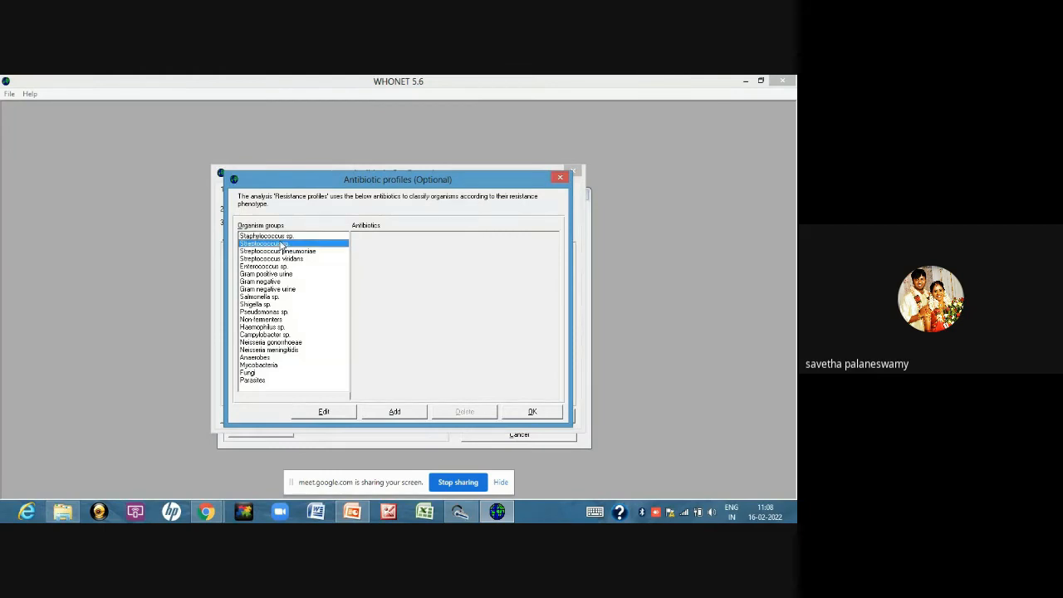
{"action": "left_click", "coordinate": [286, 251]}
{"action": "left_click", "coordinate": [290, 266]}
{"action": "left_click", "coordinate": [283, 273]}
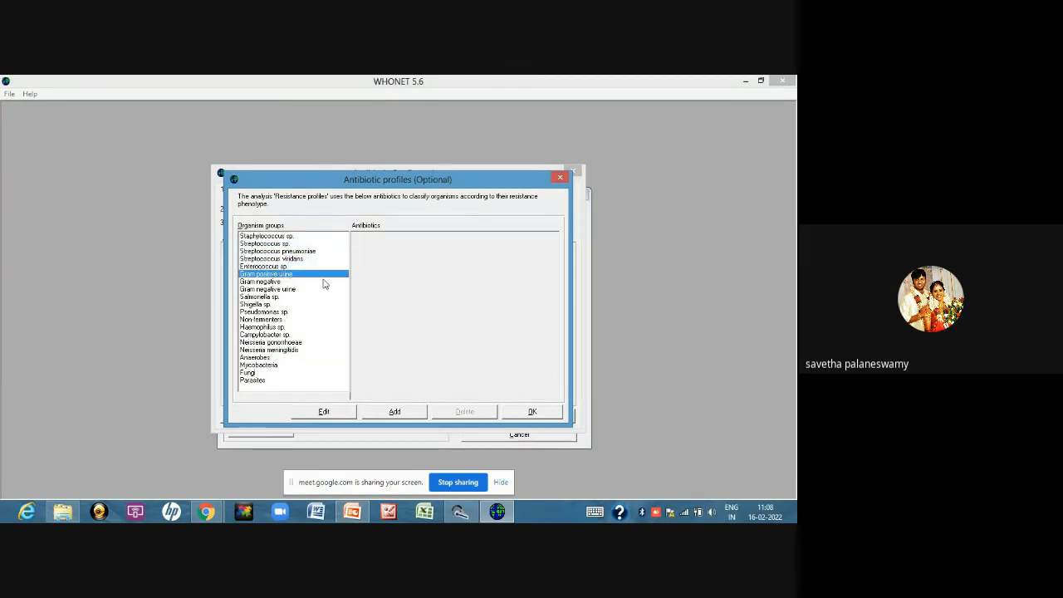
{"action": "left_click", "coordinate": [324, 412]}
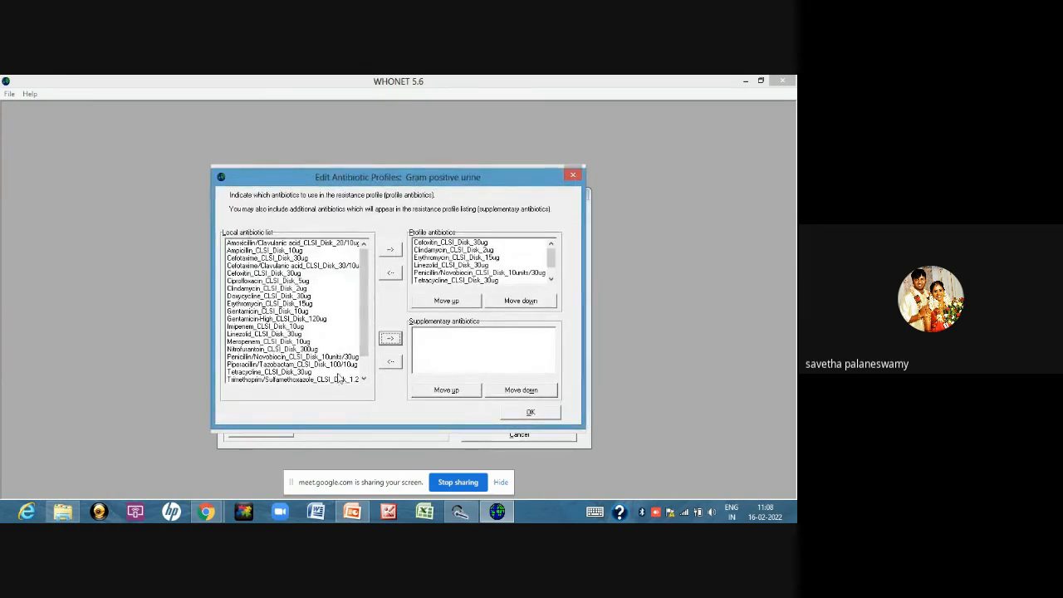
{"action": "left_click_drag", "start_coordinate": [367, 302], "coordinate": [375, 245]}
{"action": "left_click", "coordinate": [530, 412]}
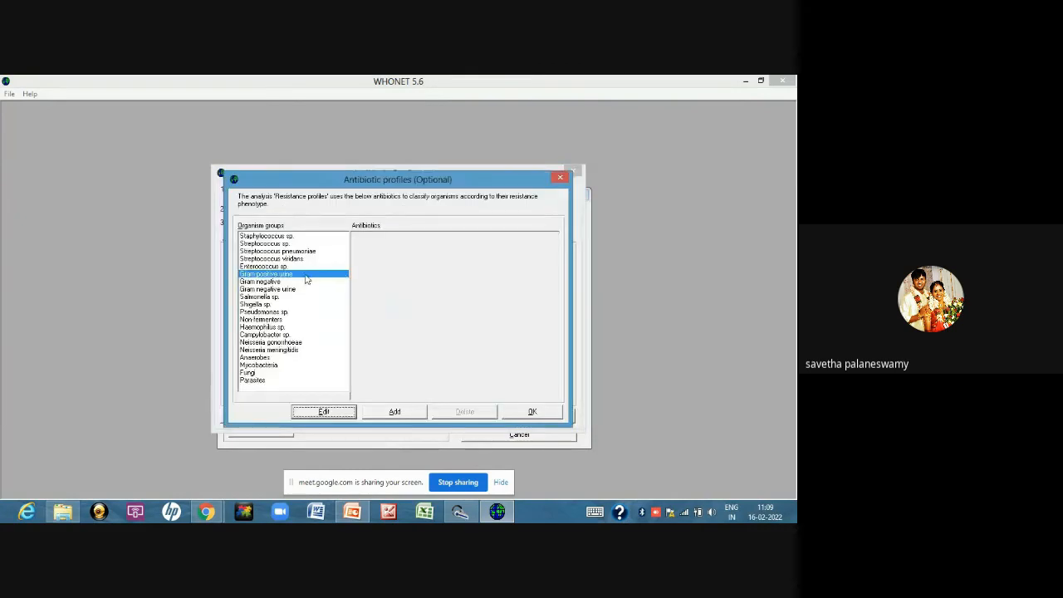
Add Meropenem 10ug as a supplementary antibiotic in the Staphylococcus sp. antibiotic profile
{"action": "left_click", "coordinate": [279, 237]}
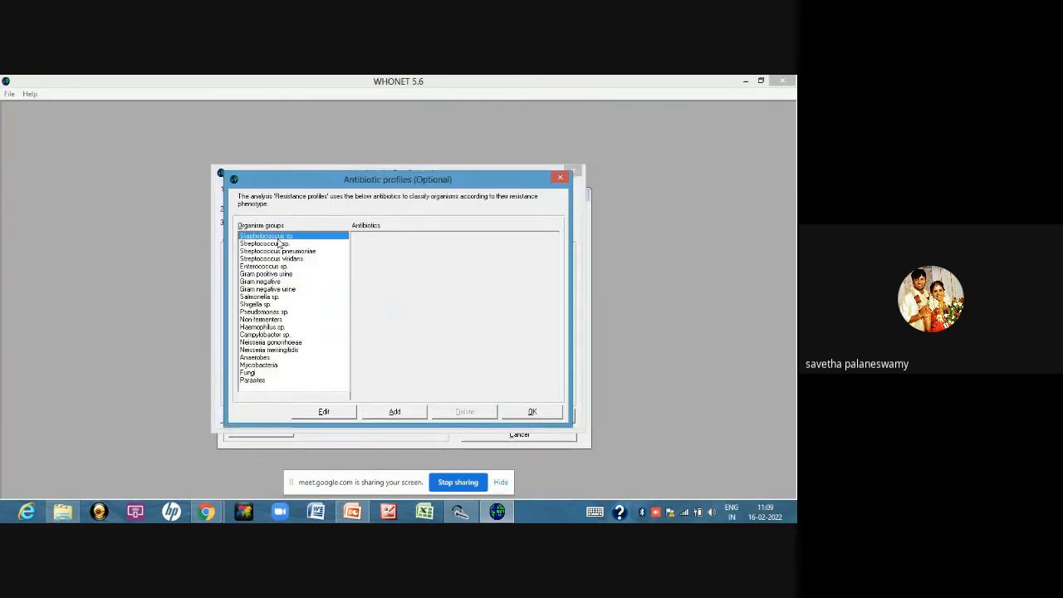
{"action": "left_click", "coordinate": [350, 411]}
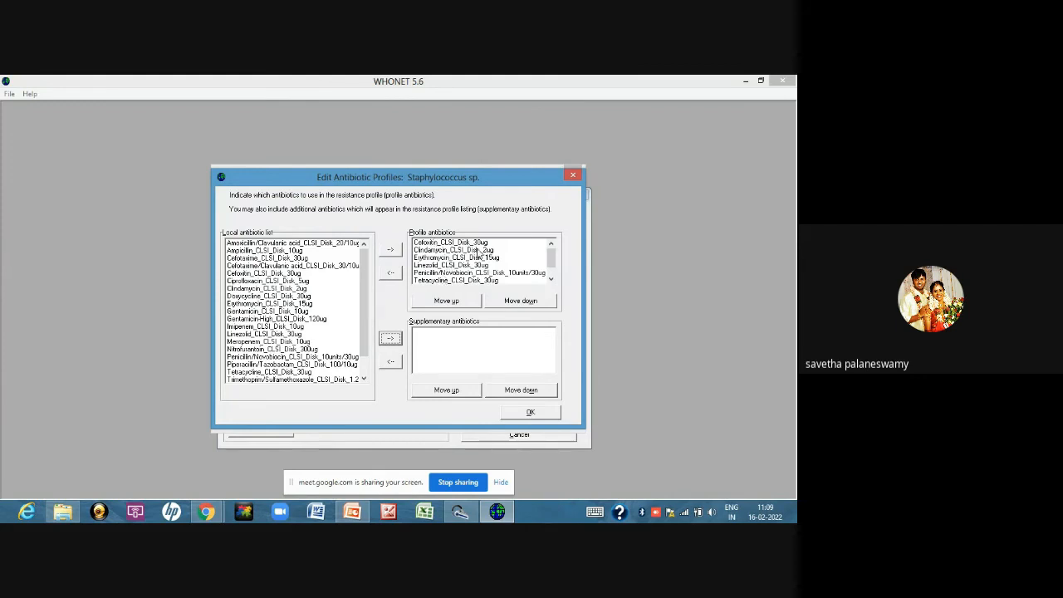
{"action": "left_click_drag", "start_coordinate": [555, 255], "coordinate": [555, 254]}
{"action": "left_click", "coordinate": [268, 341]}
{"action": "left_click", "coordinate": [388, 339]}
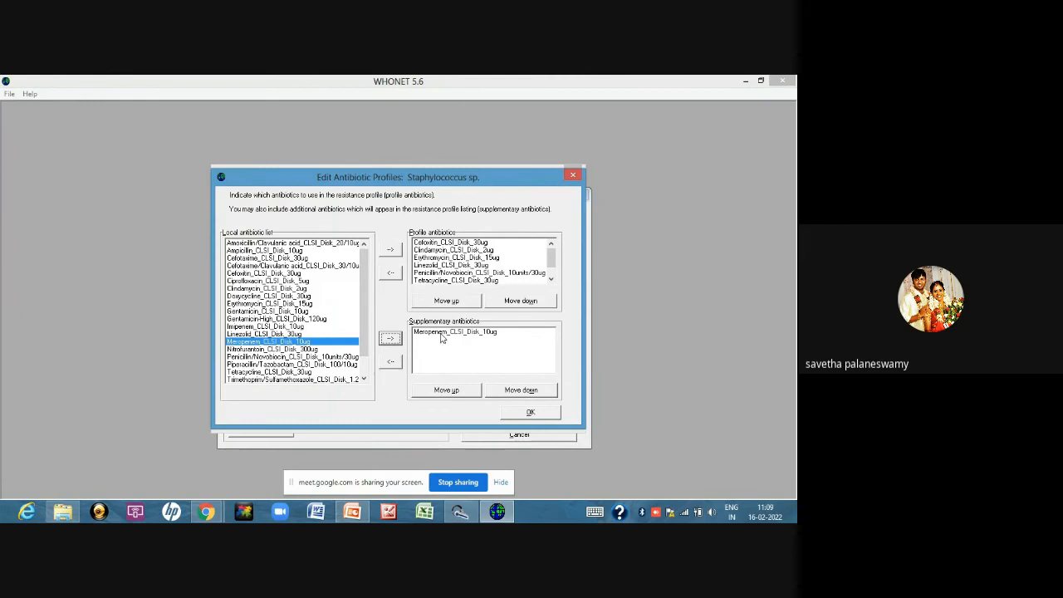
Remove Meropenem 10ug from the supplementary antibiotics of the Staphylococcus sp. profile and accept the profile
{"action": "left_click", "coordinate": [399, 363]}
{"action": "left_click", "coordinate": [395, 365]}
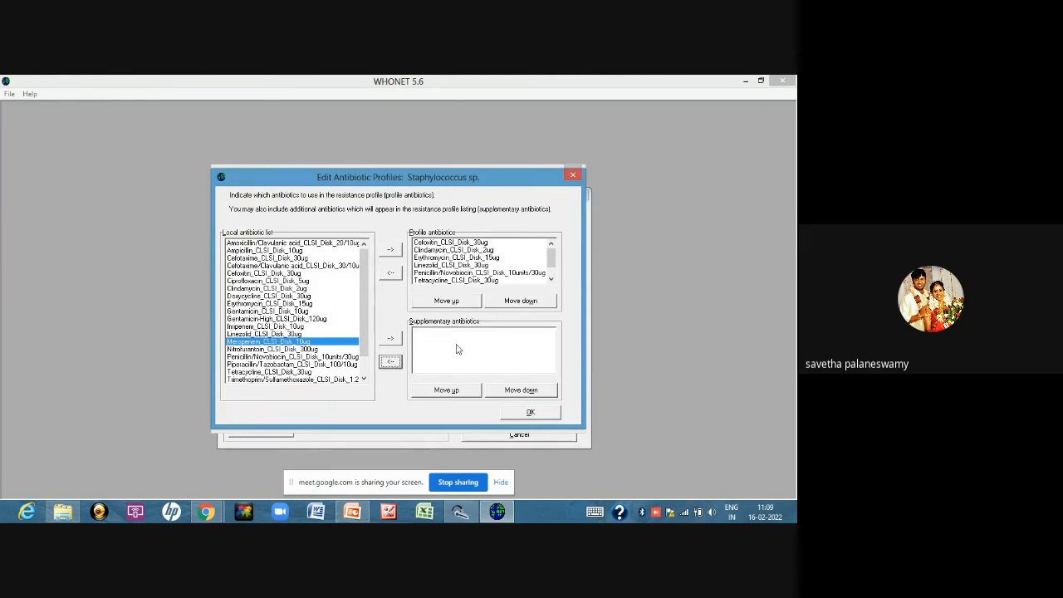
{"action": "left_click", "coordinate": [530, 414]}
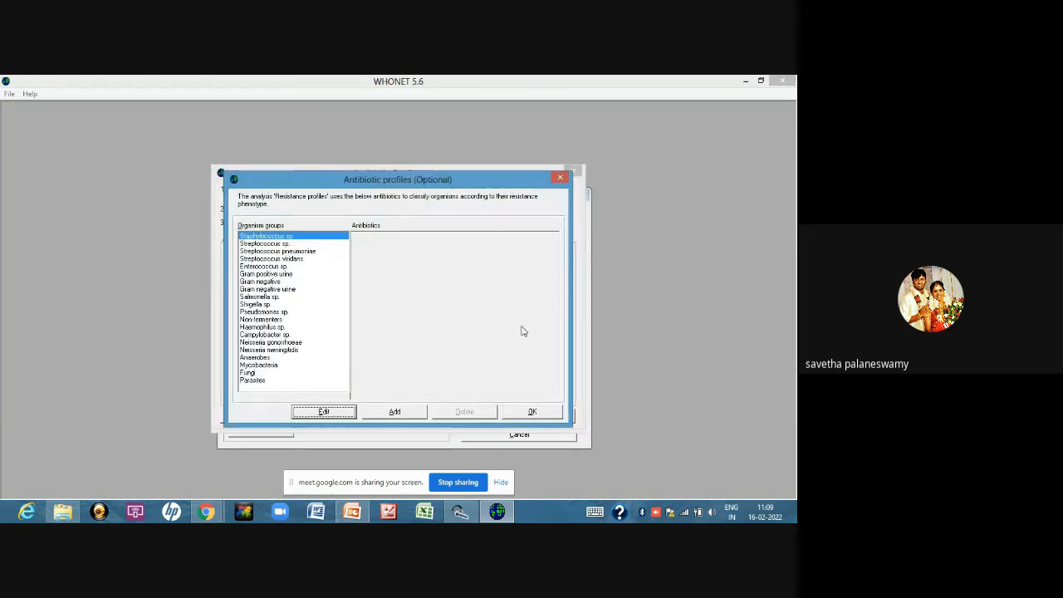
Add a new antibiotic profile named Acinetobacter spp
{"action": "left_click", "coordinate": [417, 415]}
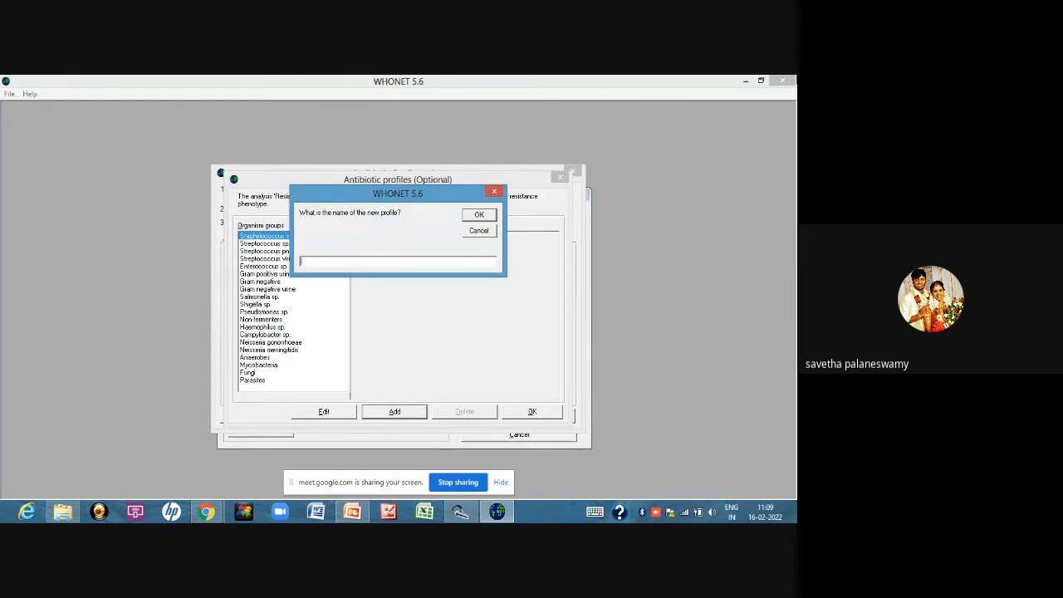
{"action": "type", "text": "ACinetobacter"}
{"action": "type", "text": "spp"}
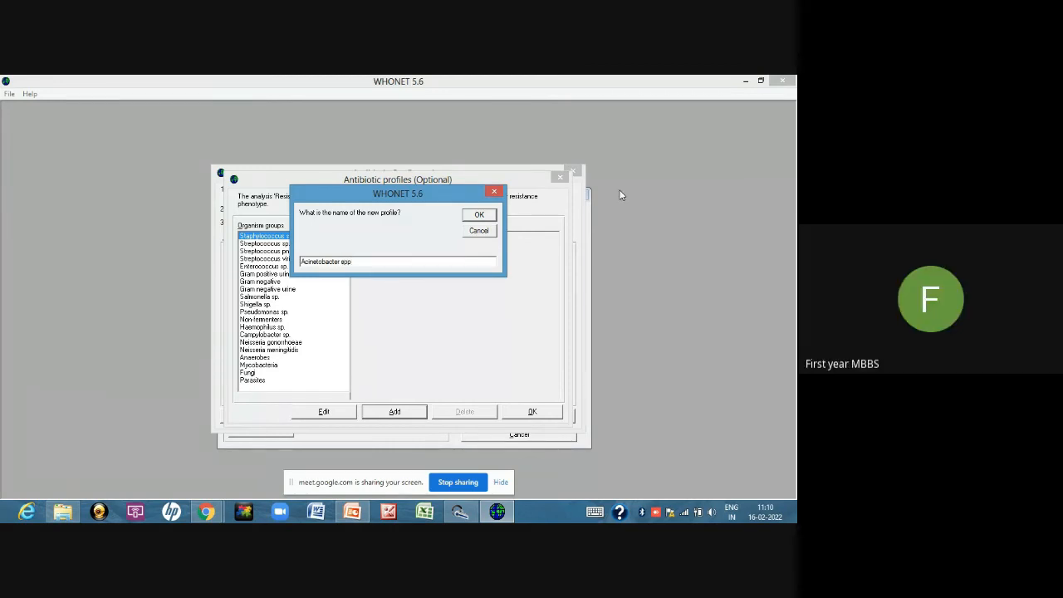
{"action": "left_click", "coordinate": [481, 215]}
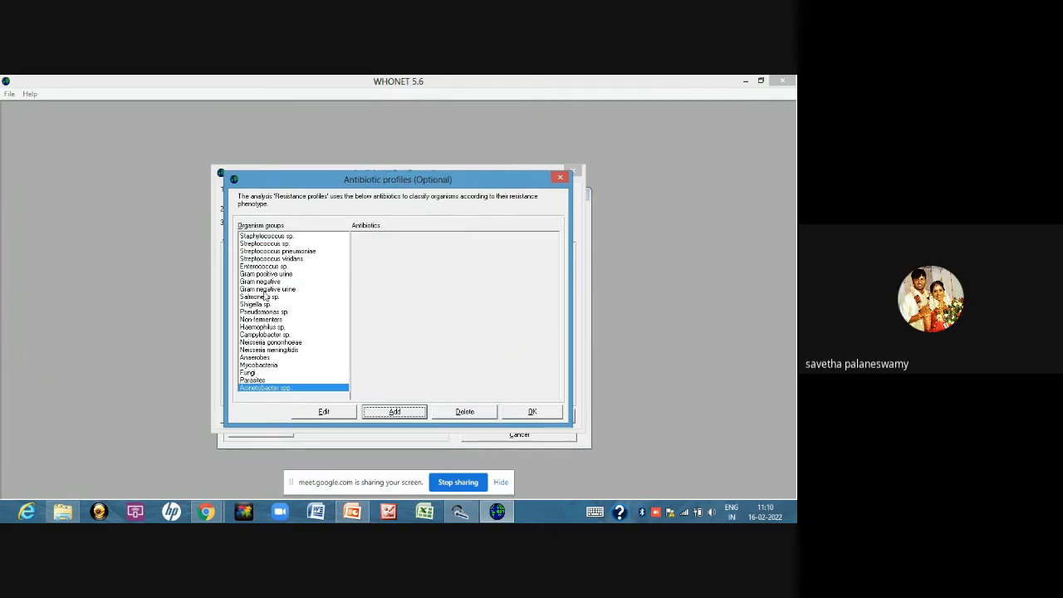
Open the Acinetobacter spp profile to examine its profile and supplementary antibiotic lists, then close it
{"action": "left_click", "coordinate": [259, 381]}
{"action": "left_click", "coordinate": [263, 388]}
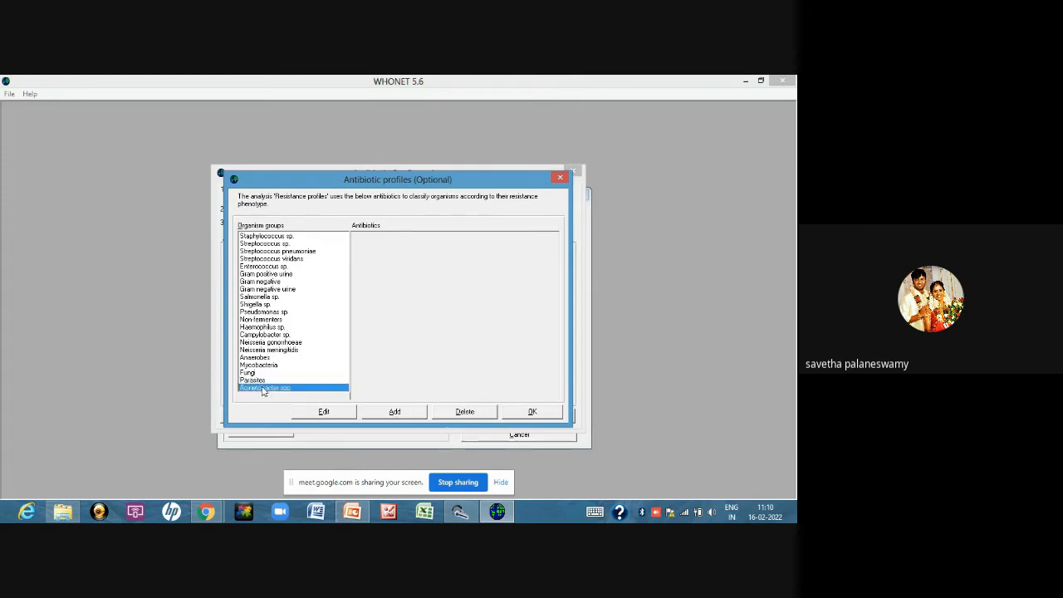
{"action": "left_click", "coordinate": [326, 412]}
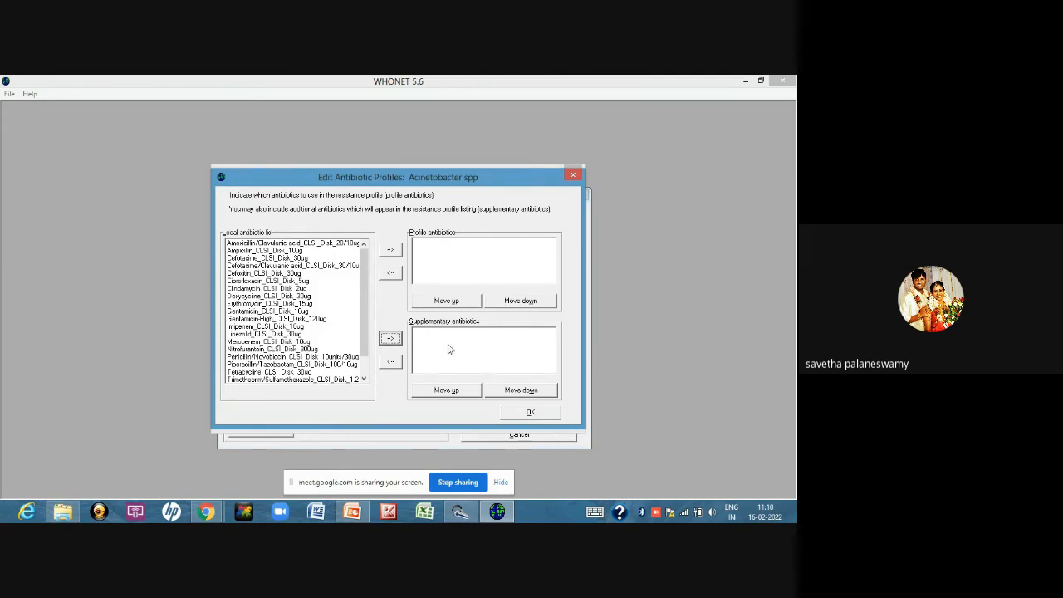
{"action": "left_click", "coordinate": [530, 412]}
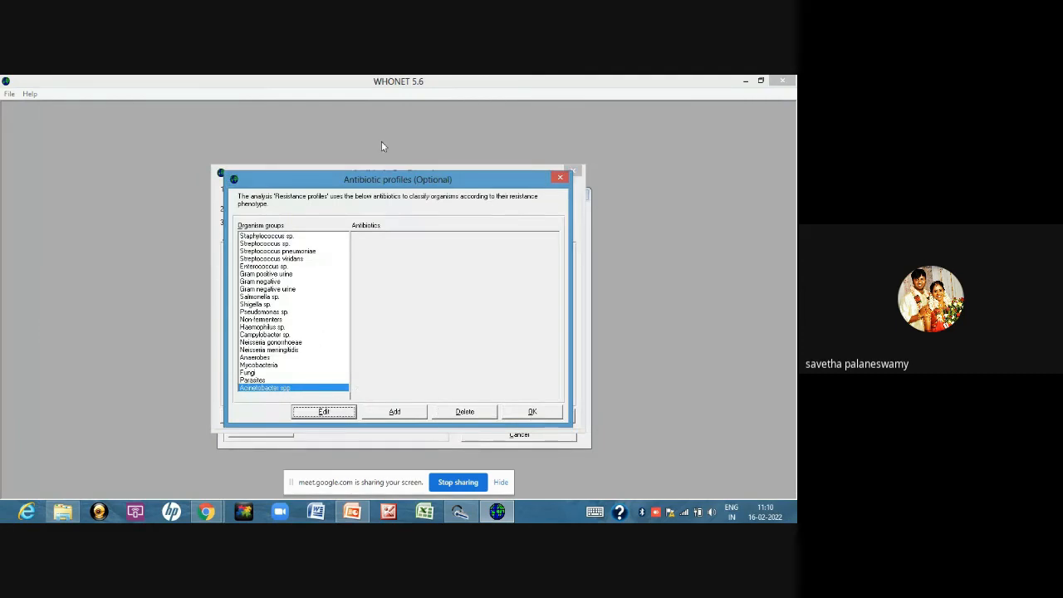
Delete the Acinetobacter spp profile, then accept the antibiotic profiles and the antibiotic configuration
{"action": "left_click", "coordinate": [464, 412]}
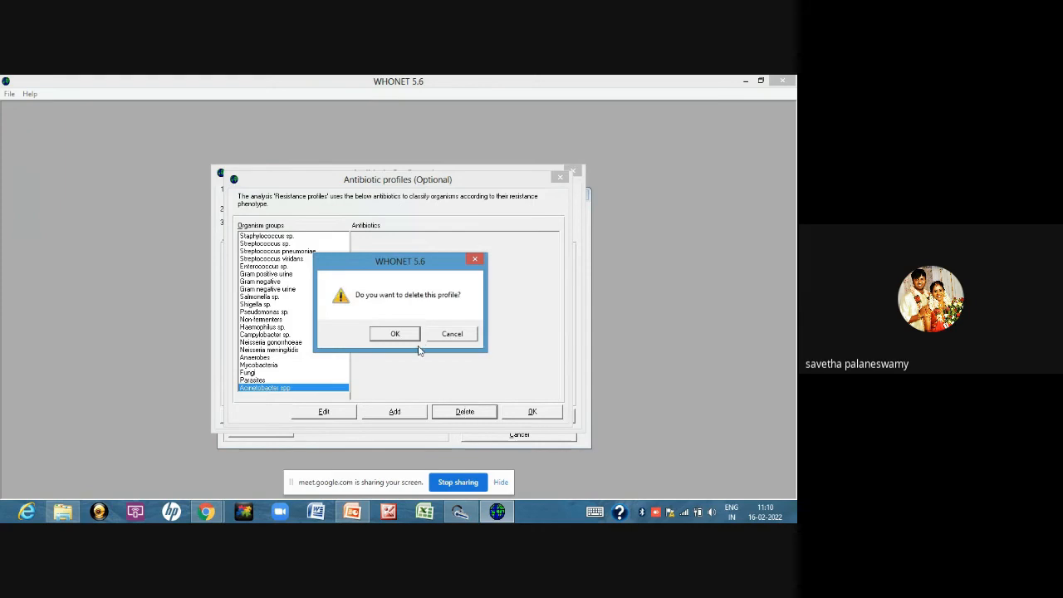
{"action": "left_click", "coordinate": [394, 338]}
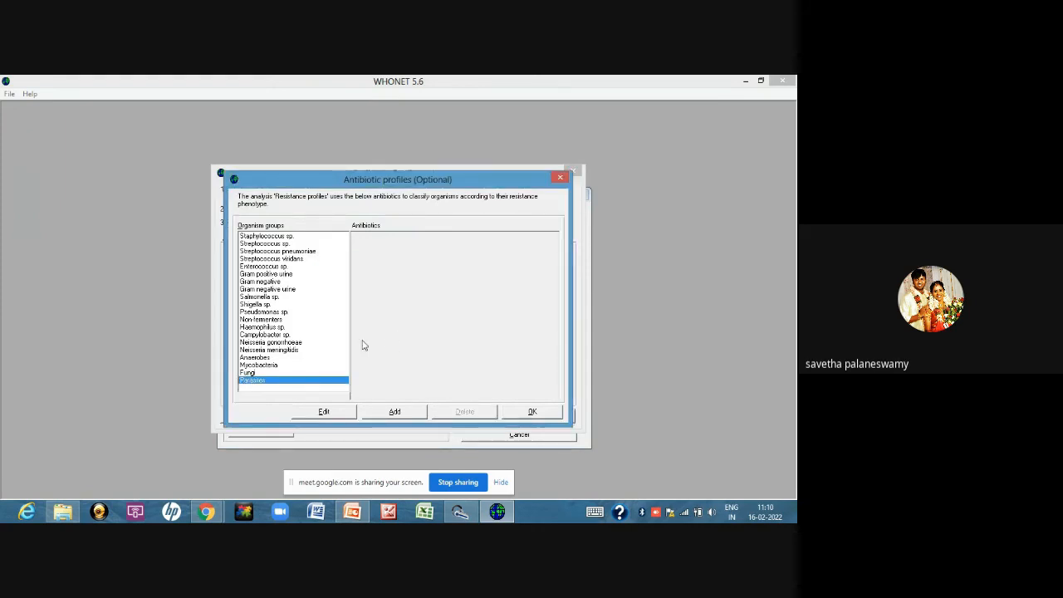
{"action": "left_click", "coordinate": [538, 413]}
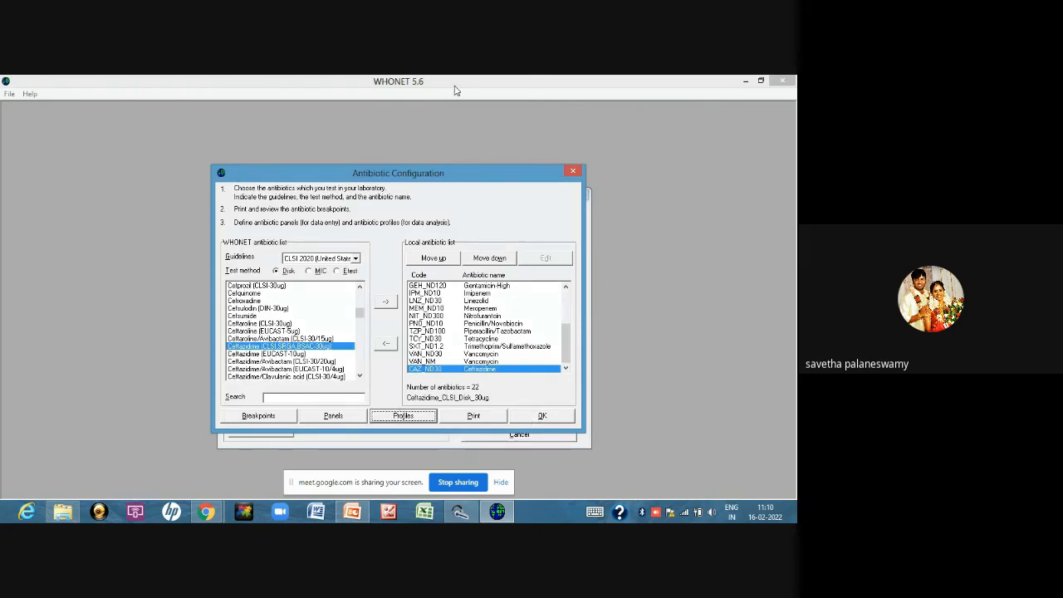
{"action": "left_click", "coordinate": [538, 417]}
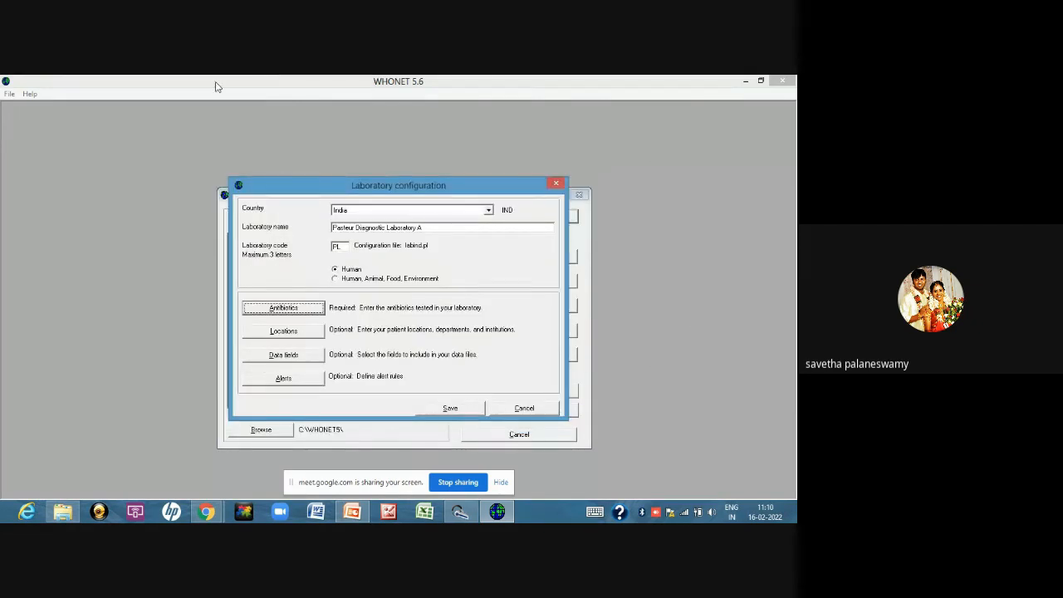
In the laboratory's locations, add Neurology with code neuro and institution PL (Pasteur Diagnostic Laboratory A)
{"action": "left_click", "coordinate": [271, 332]}
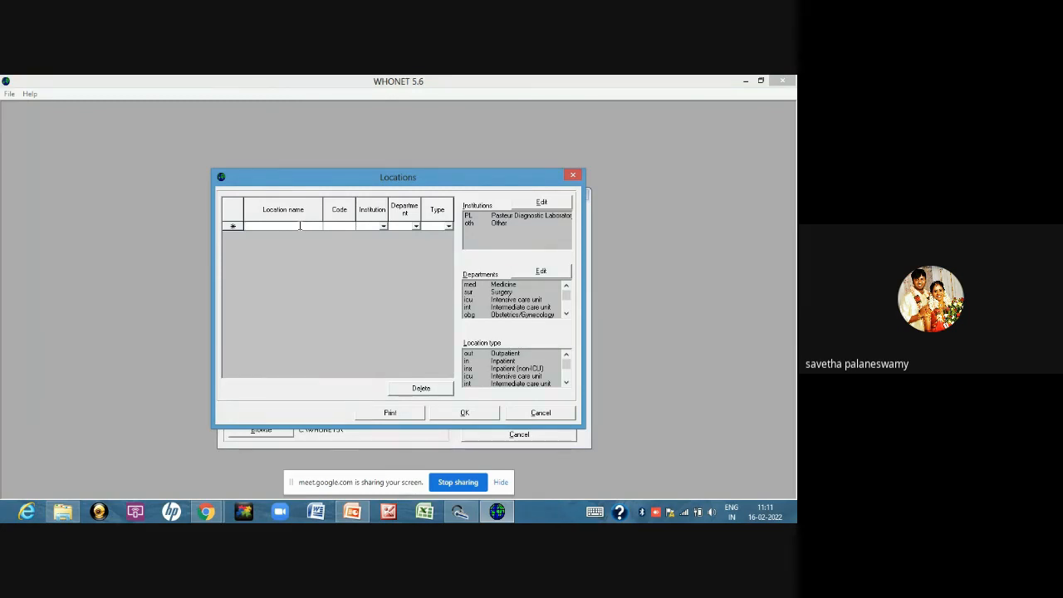
{"action": "type", "text": "Neurology"}
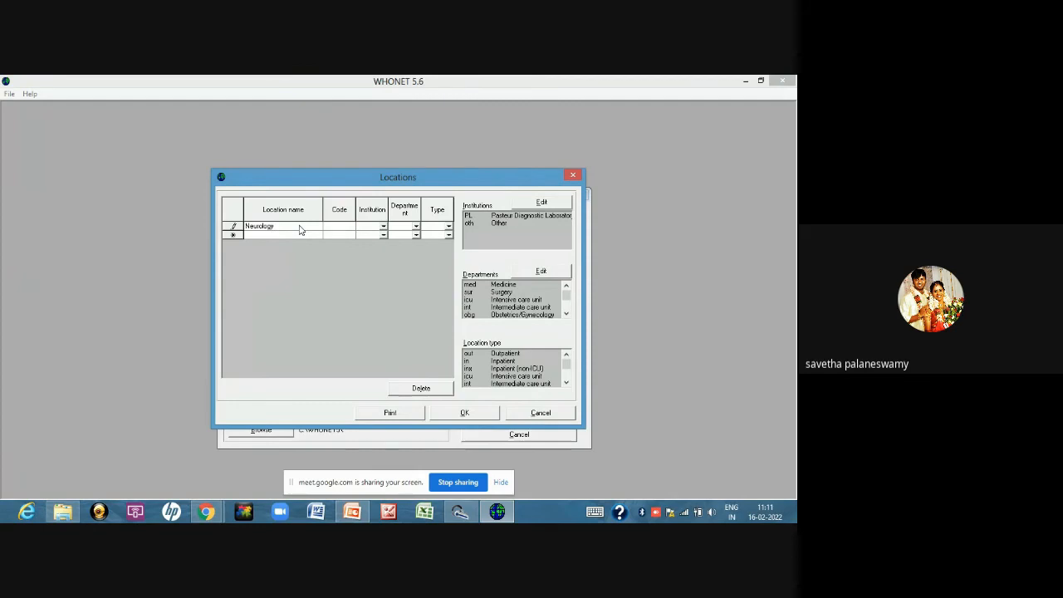
{"action": "key", "text": "Tab"}
{"action": "type", "text": "neuro"}
{"action": "left_click", "coordinate": [383, 225]}
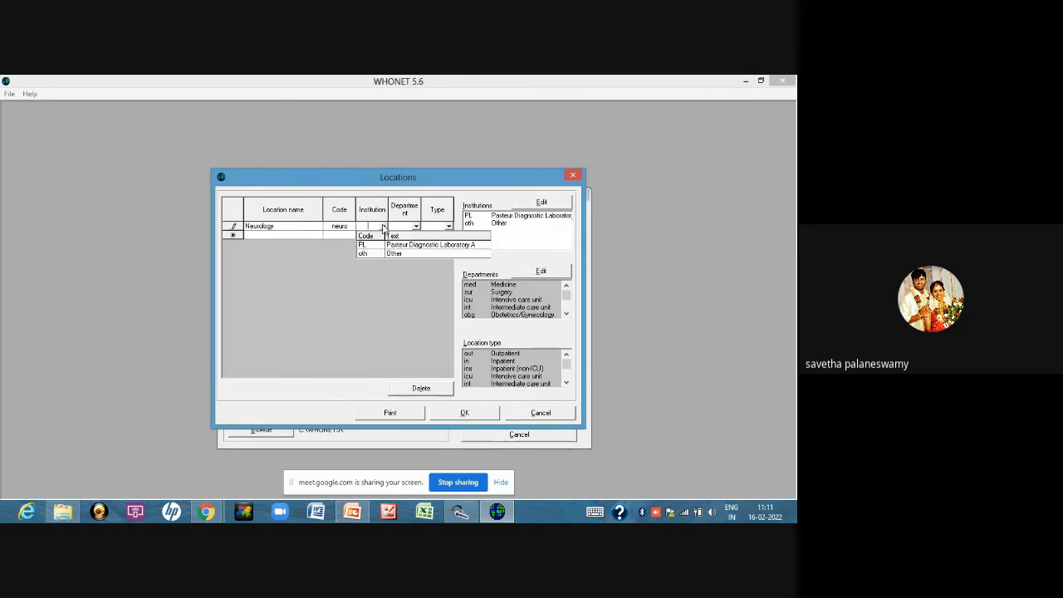
{"action": "left_click", "coordinate": [389, 245]}
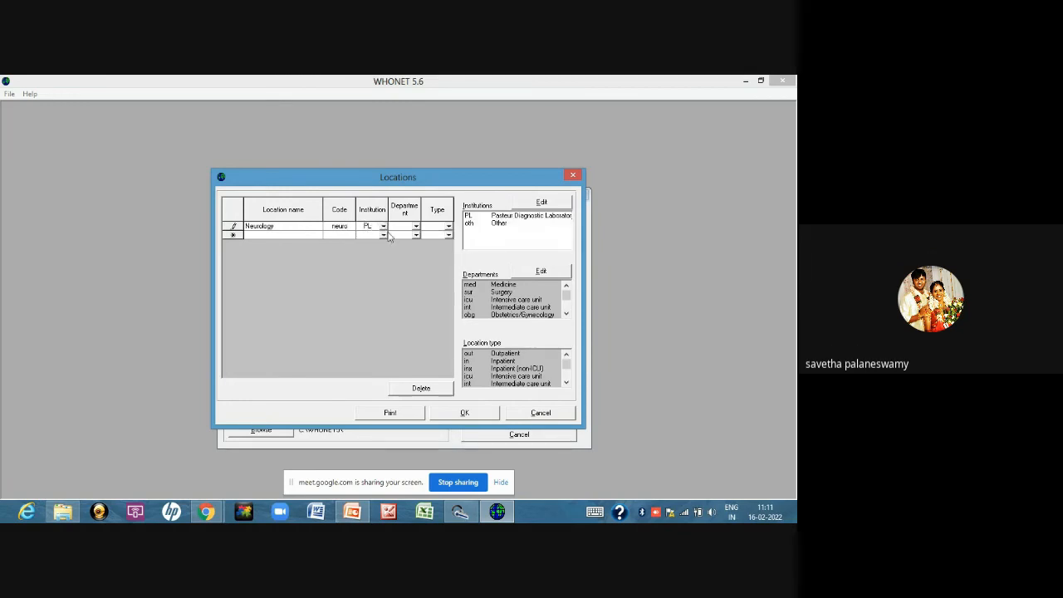
Assign the Neurology location to the Medicine department with location type Inpatient (non-ICU)
{"action": "left_click", "coordinate": [383, 227]}
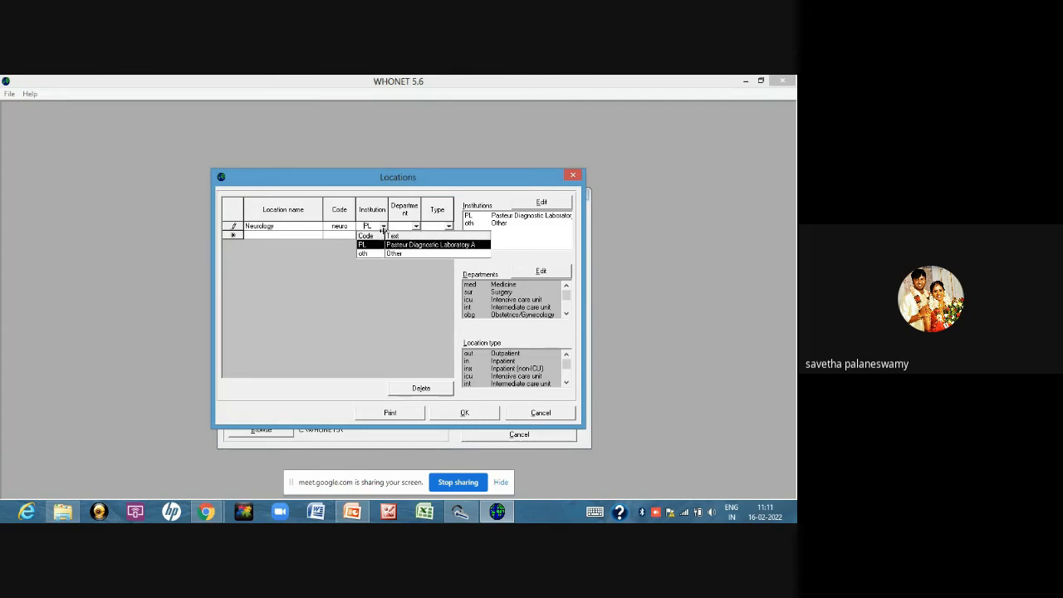
{"action": "left_click", "coordinate": [416, 226]}
{"action": "left_click", "coordinate": [416, 226]}
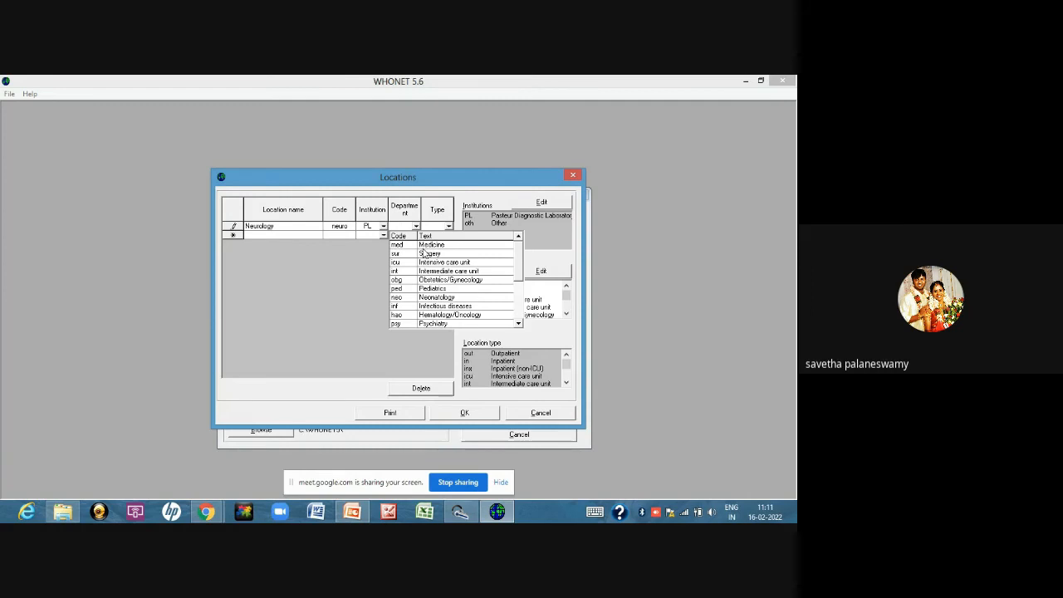
{"action": "left_click", "coordinate": [425, 245]}
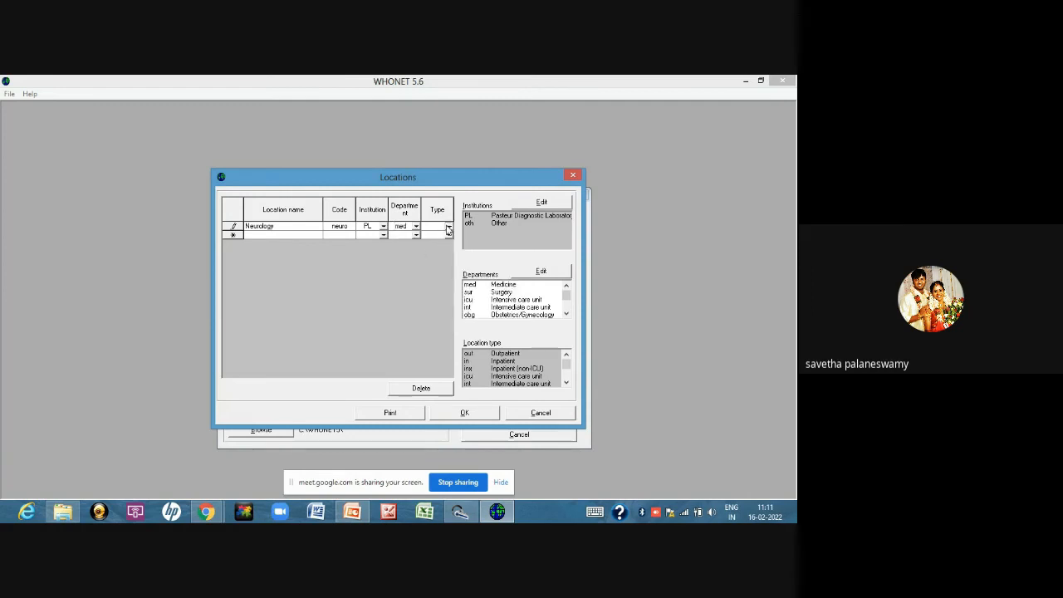
{"action": "left_click", "coordinate": [448, 227]}
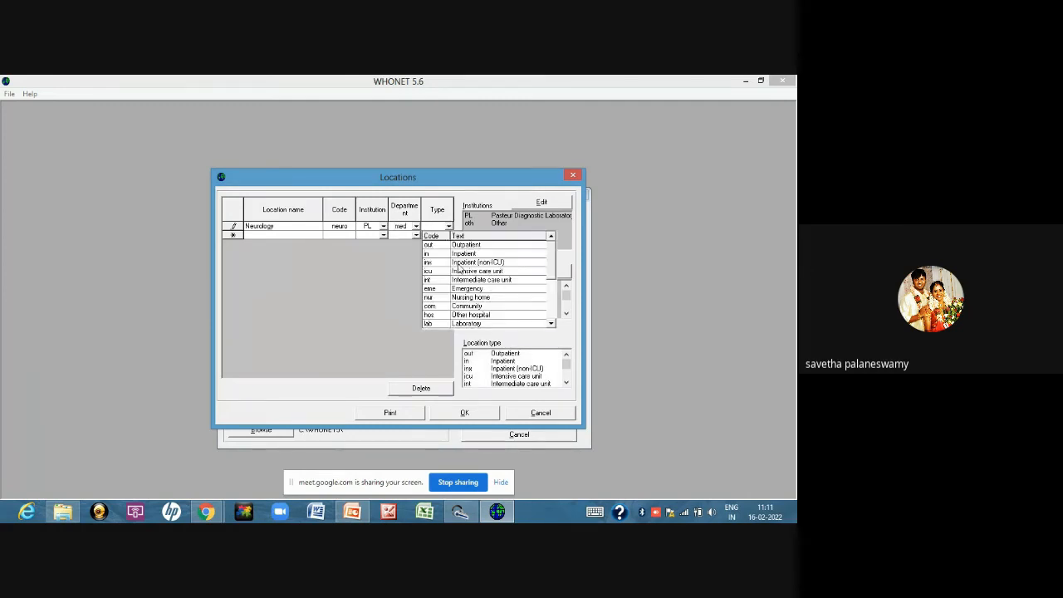
{"action": "left_click", "coordinate": [459, 262]}
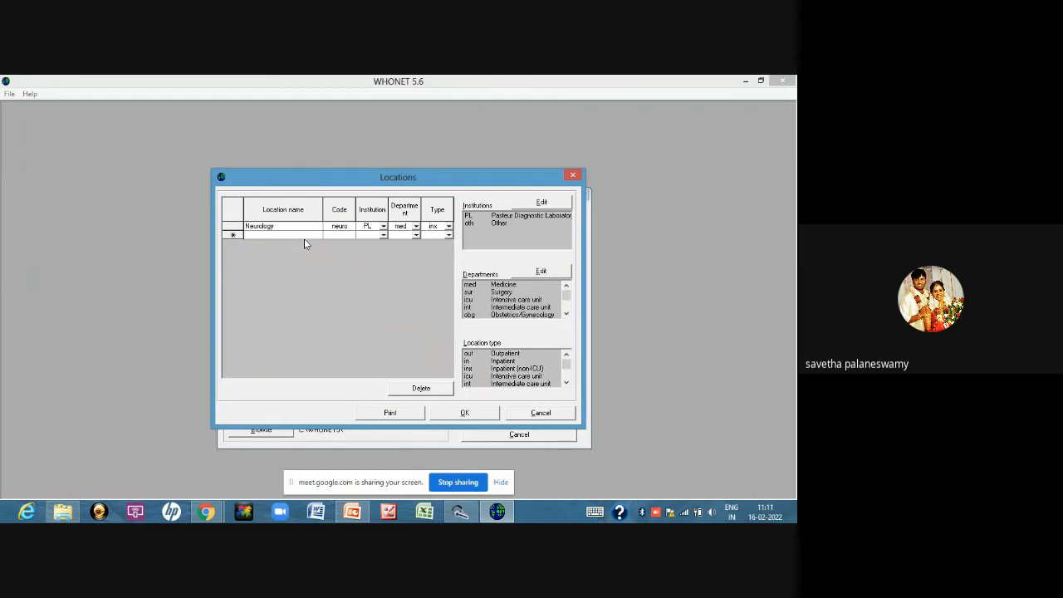
Add a second location named Cardiac surgery with code csurg and institution PL
{"action": "left_click", "coordinate": [304, 237]}
{"action": "type", "text": "Card"}
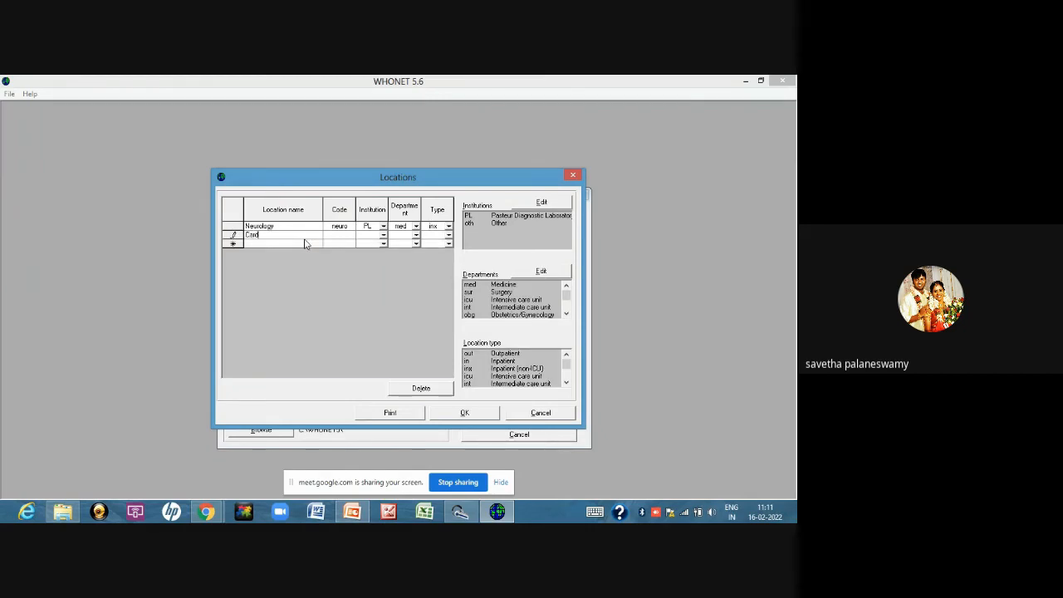
{"action": "type", "text": "iac"}
{"action": "key", "text": "BackSpace"}
{"action": "type", "text": "c surgery"}
{"action": "key", "text": "Tab"}
{"action": "type", "text": "csurg"}
{"action": "left_click", "coordinate": [383, 236]}
{"action": "left_click", "coordinate": [382, 256]}
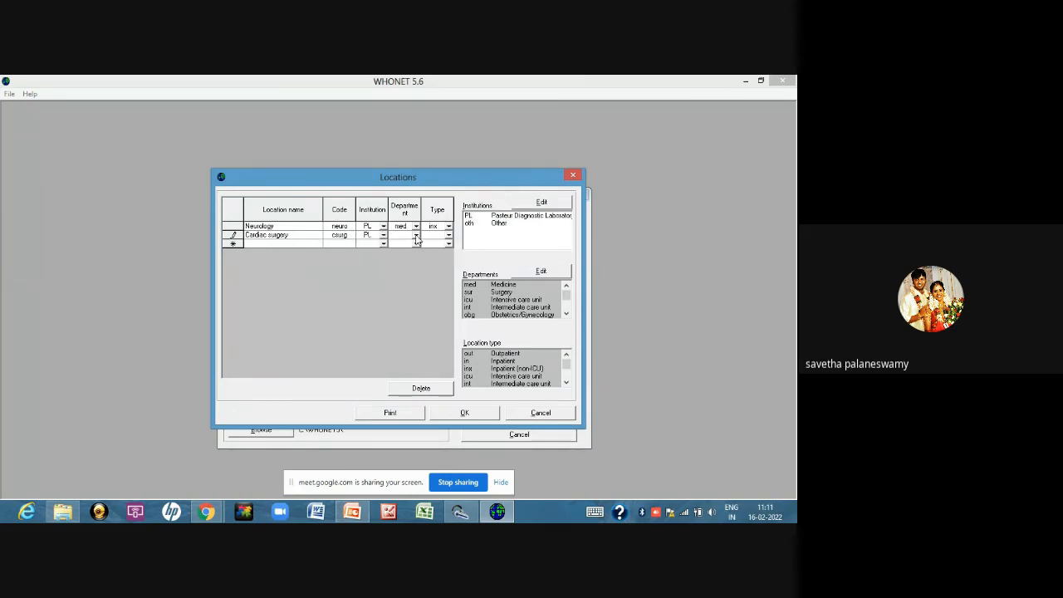
Assign the Cardiac surgery location to the Surgery department with location type Inpatient
{"action": "left_click", "coordinate": [417, 239]}
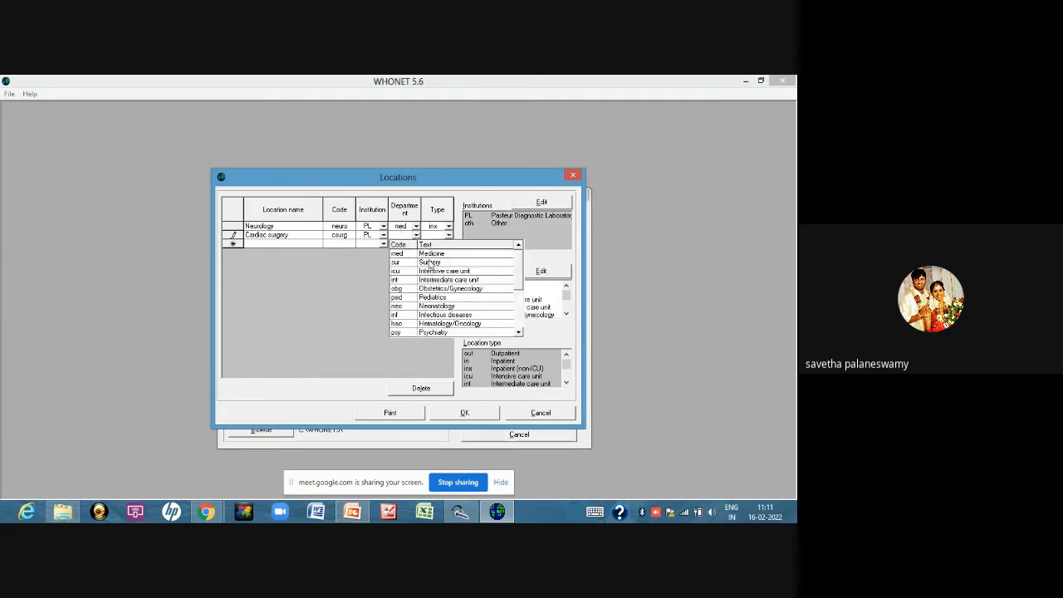
{"action": "left_click", "coordinate": [429, 264]}
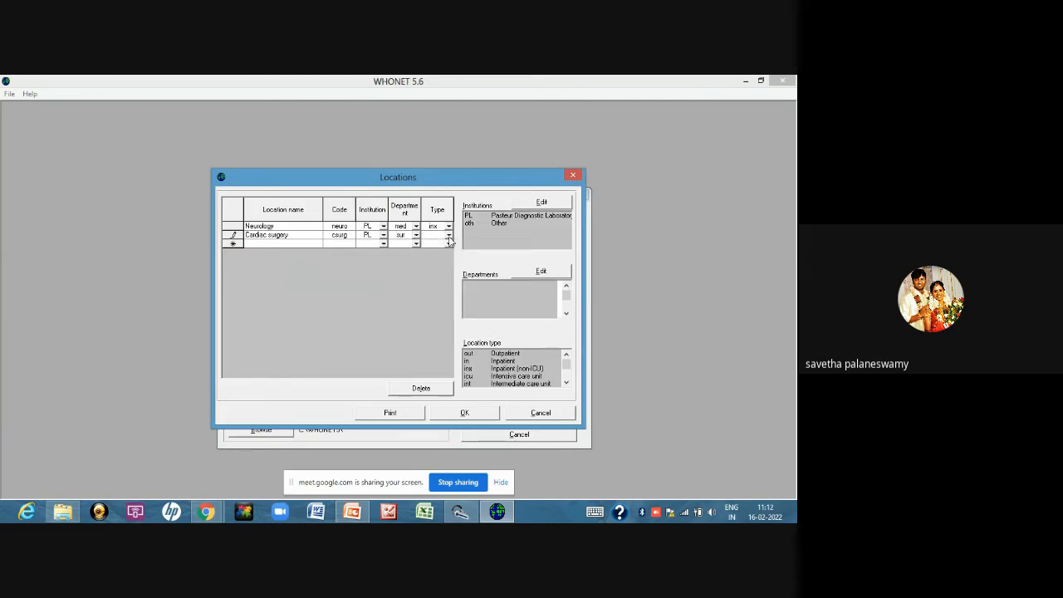
{"action": "left_click", "coordinate": [448, 236]}
{"action": "left_click", "coordinate": [461, 264]}
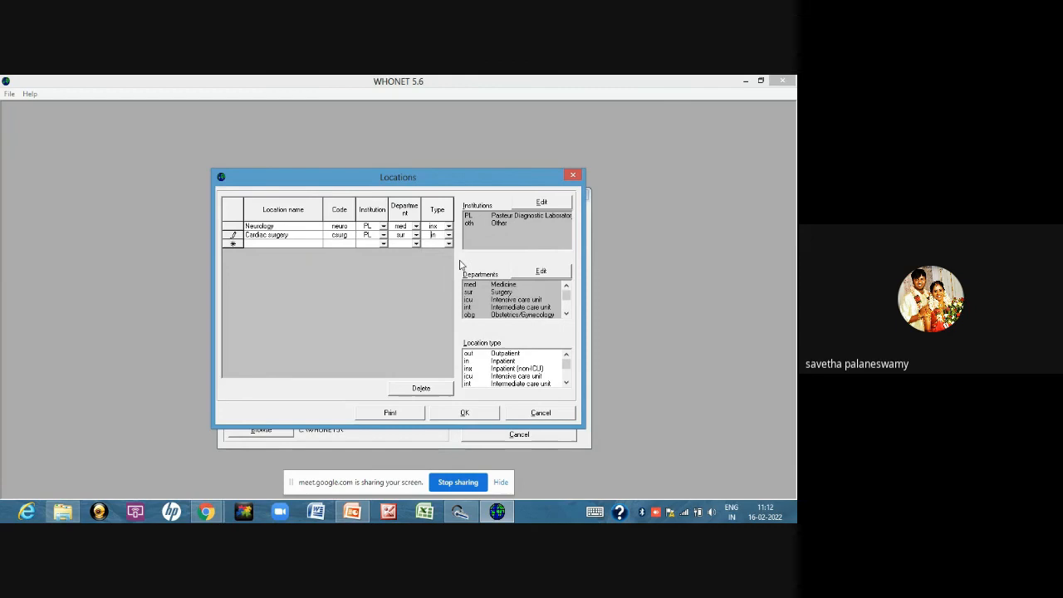
Add a third location named Neonatal icu with code nicu and institution PL
{"action": "left_click", "coordinate": [271, 243]}
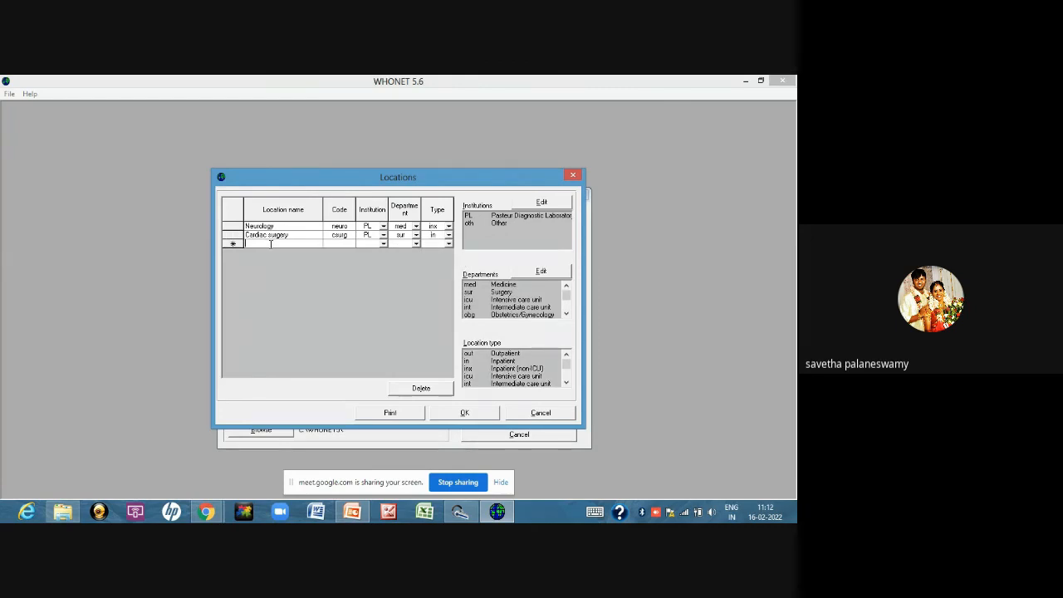
{"action": "type", "text": "Neonata"}
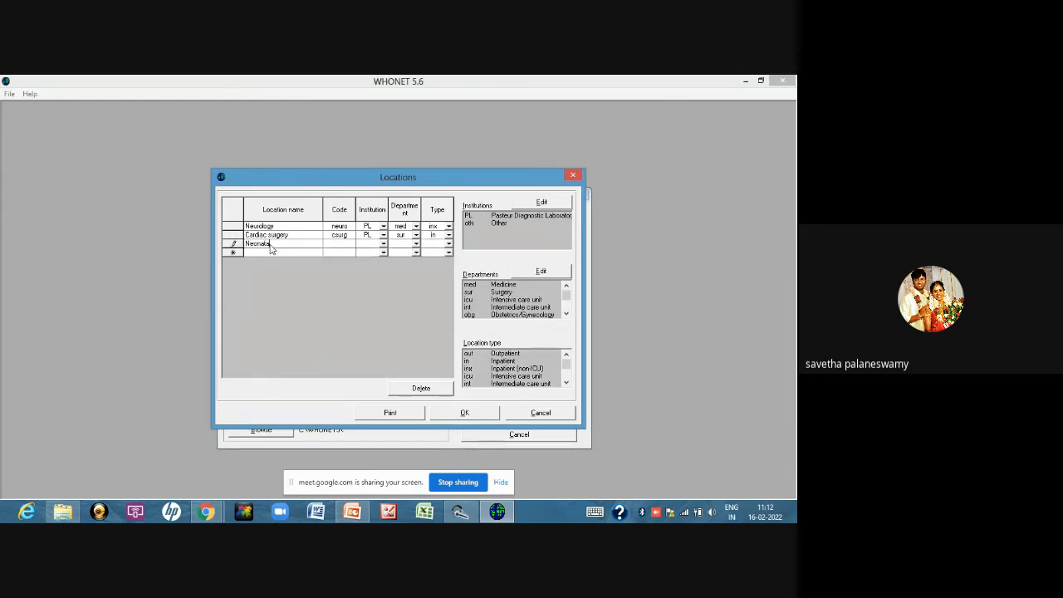
{"action": "type", "text": "l icu"}
{"action": "left_click", "coordinate": [343, 242]}
{"action": "type", "text": "n"}
{"action": "left_click", "coordinate": [383, 244]}
{"action": "left_click", "coordinate": [391, 263]}
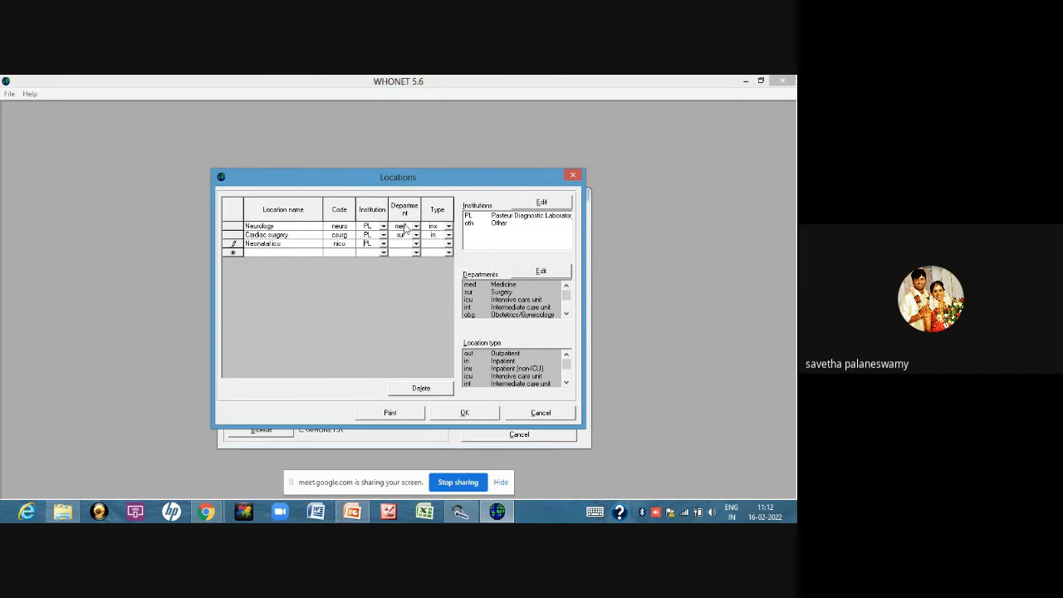
Assign the Neonatal icu location to the Neonatology department with location type Intensive care unit
{"action": "left_click", "coordinate": [416, 244]}
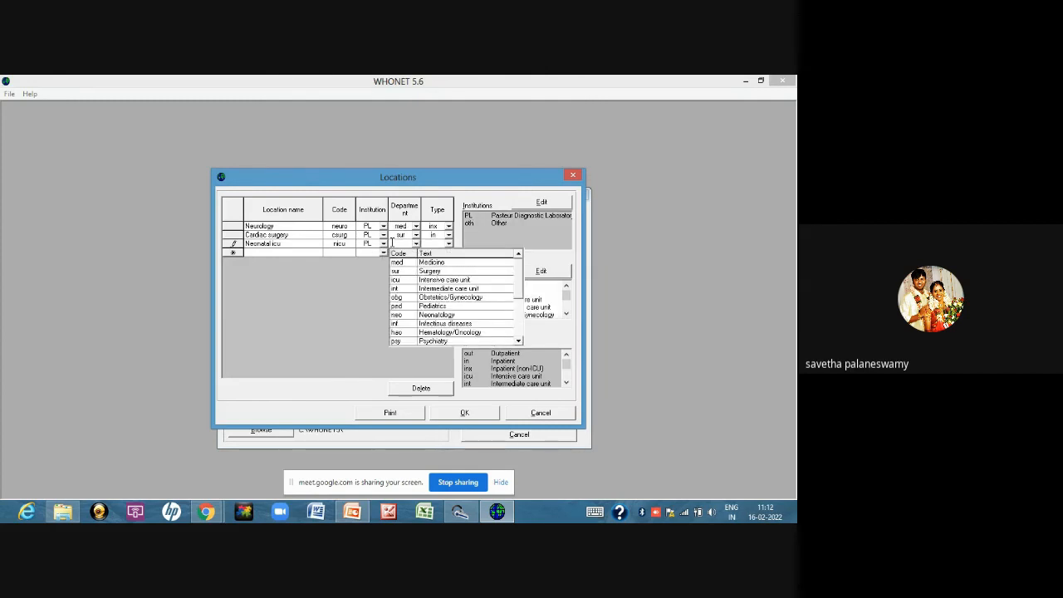
{"action": "type", "text": "neo"}
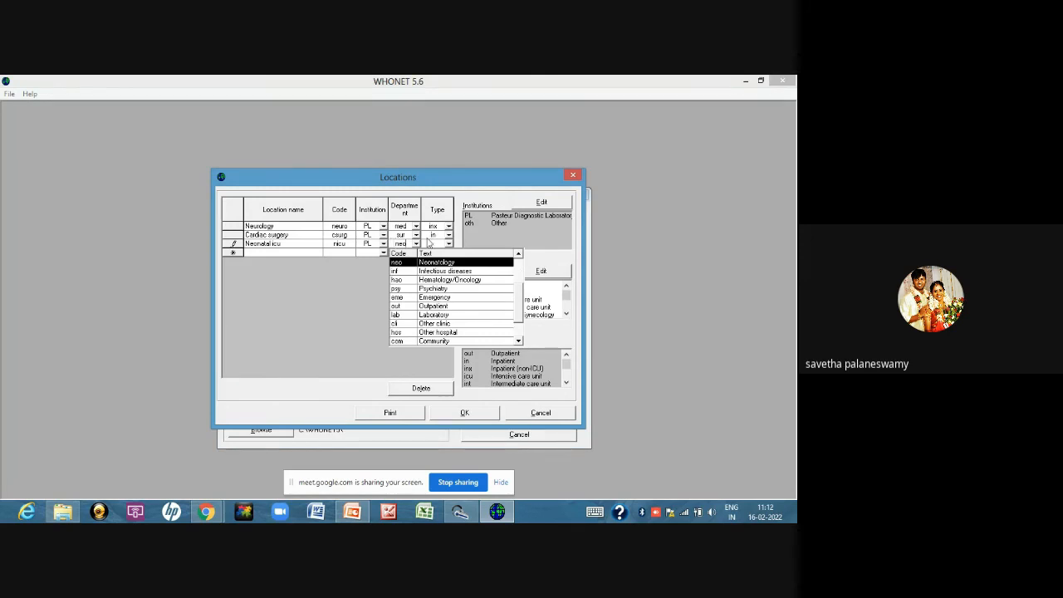
{"action": "left_click", "coordinate": [432, 245]}
{"action": "left_click", "coordinate": [448, 244]}
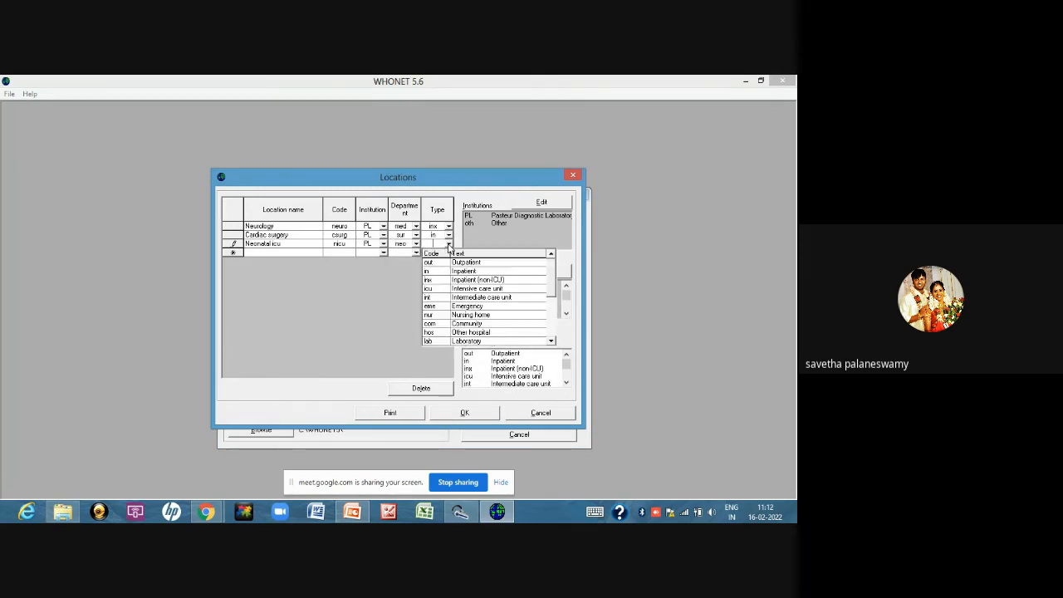
{"action": "left_click", "coordinate": [439, 288]}
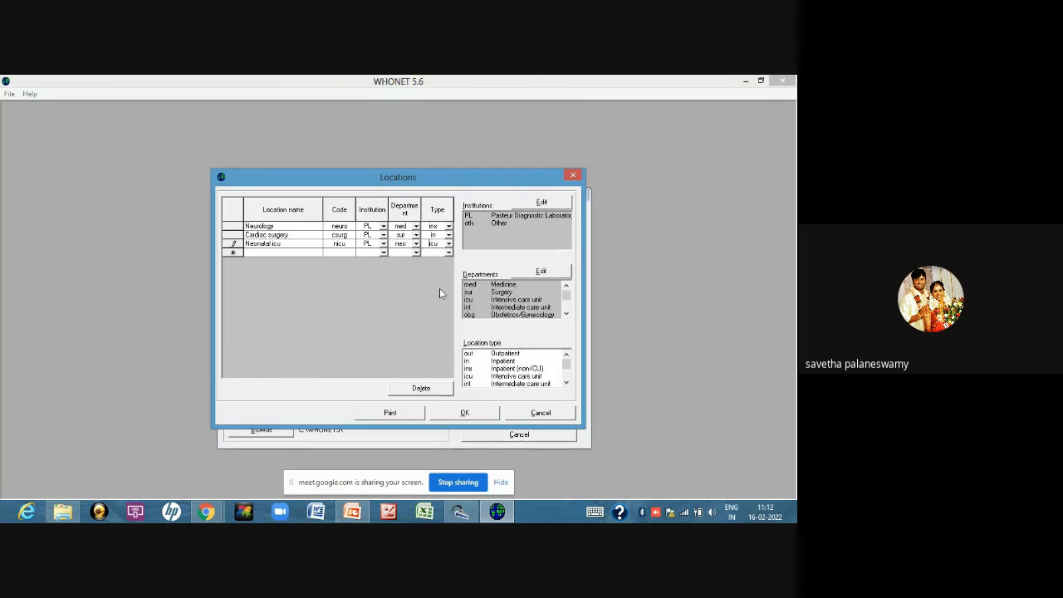
Add a fourth location named Diabetic clinic with code diab, institution PL, department Medicine and type Outpatient, and accept the location list
{"action": "left_click", "coordinate": [320, 252]}
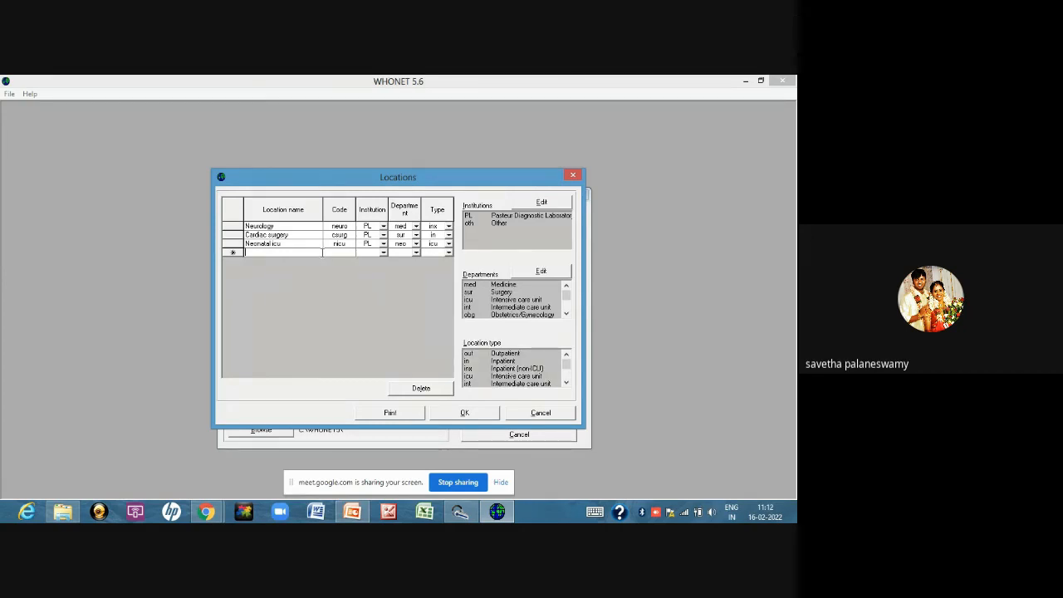
{"action": "type", "text": "Diabetic clinic"}
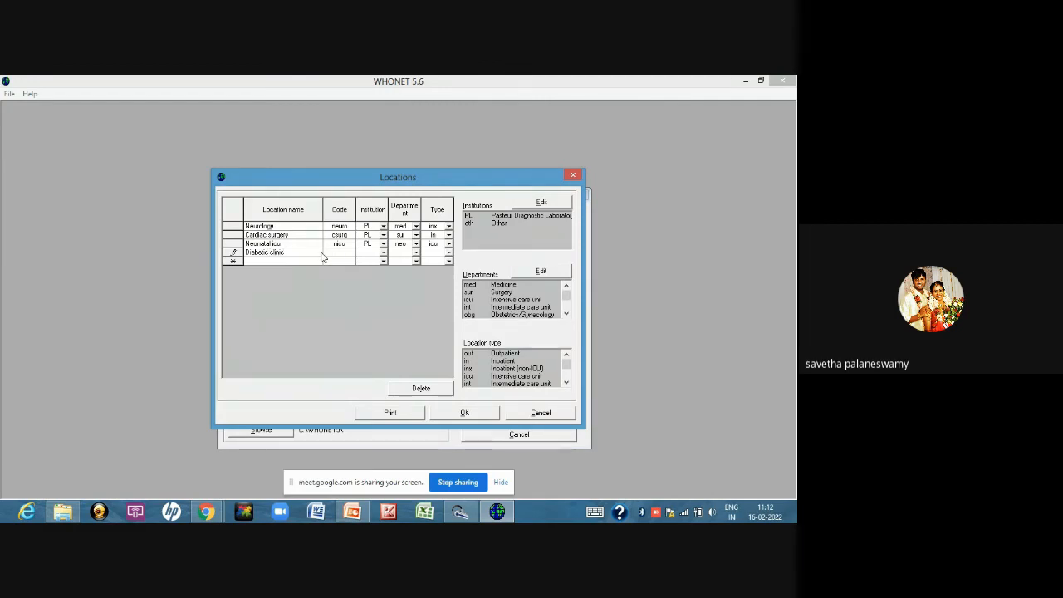
{"action": "type", "text": "diab"}
{"action": "key", "text": "Tab"}
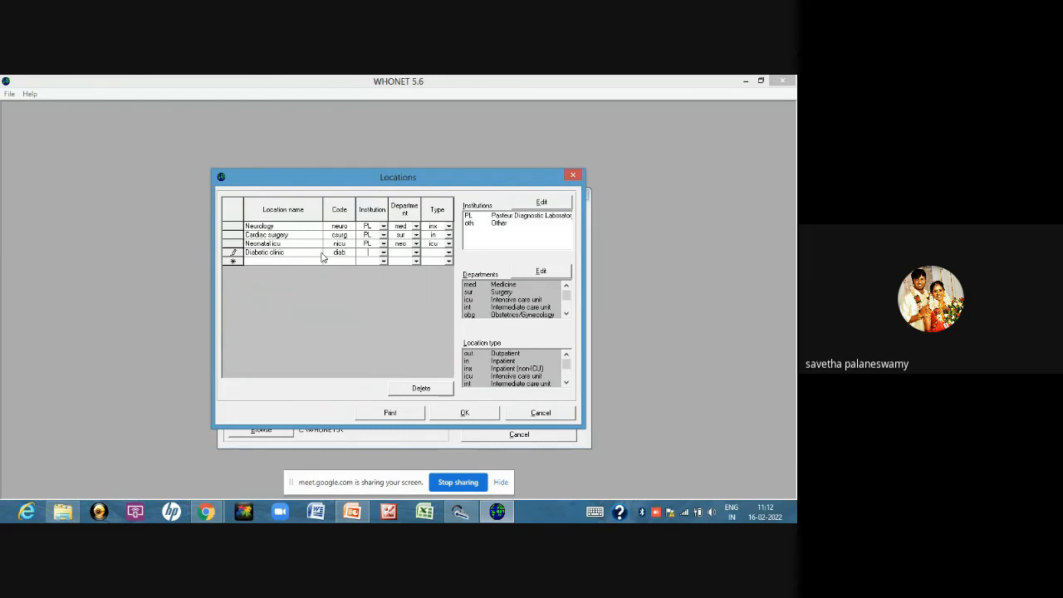
{"action": "key", "text": "Tab"}
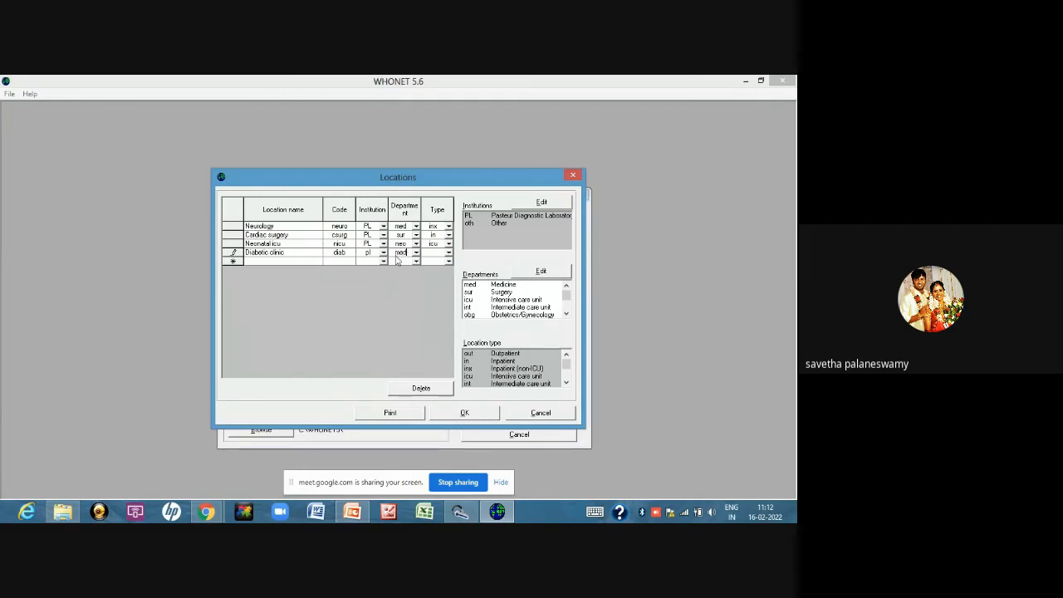
{"action": "key", "text": "Tab"}
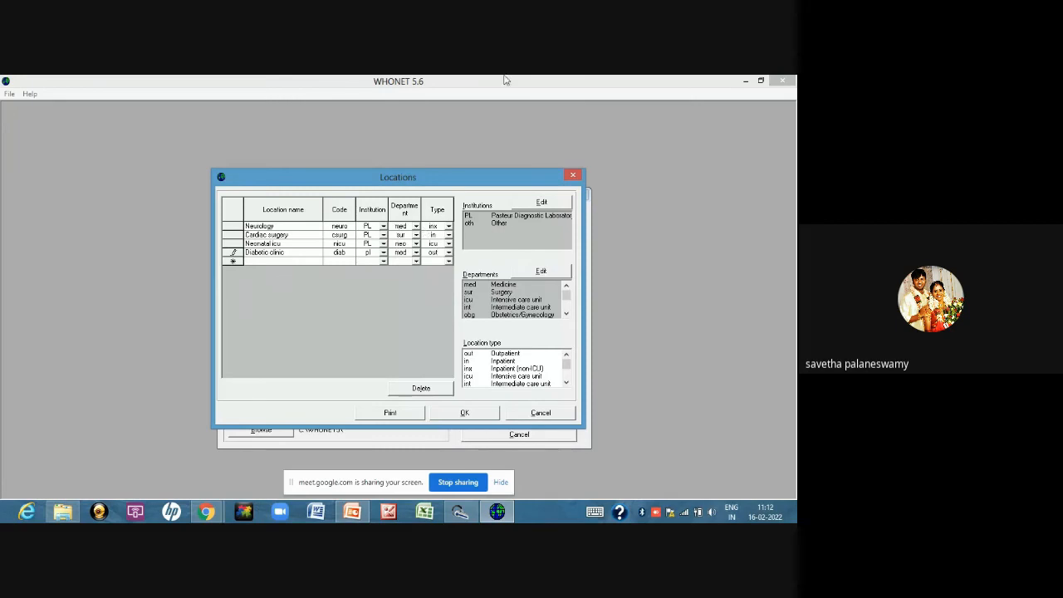
{"action": "left_click", "coordinate": [484, 415]}
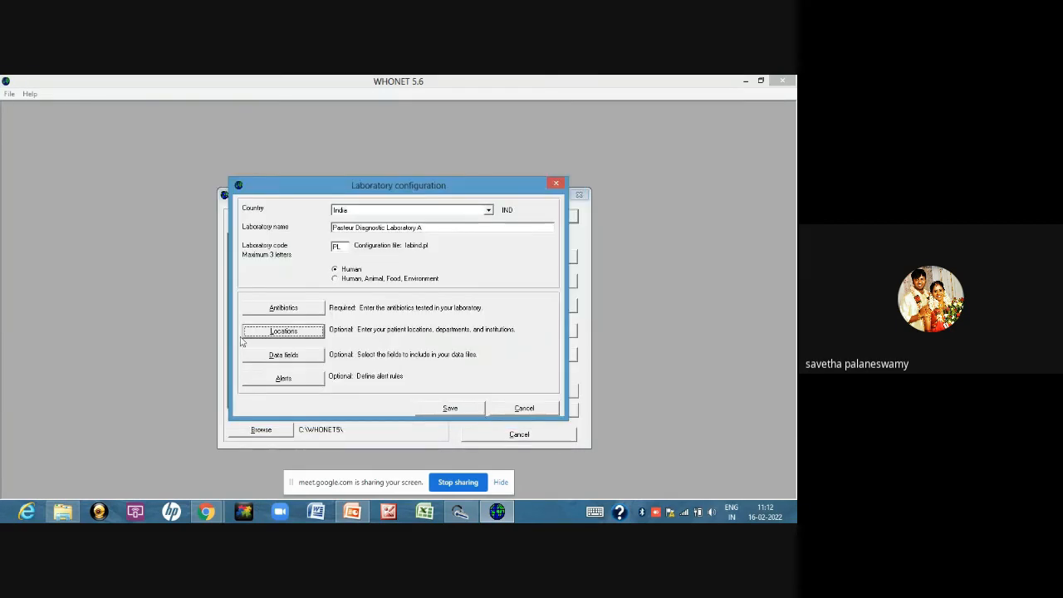
Open the laboratory's data field list for modification and show the fields of the Standard category
{"action": "left_click", "coordinate": [299, 359]}
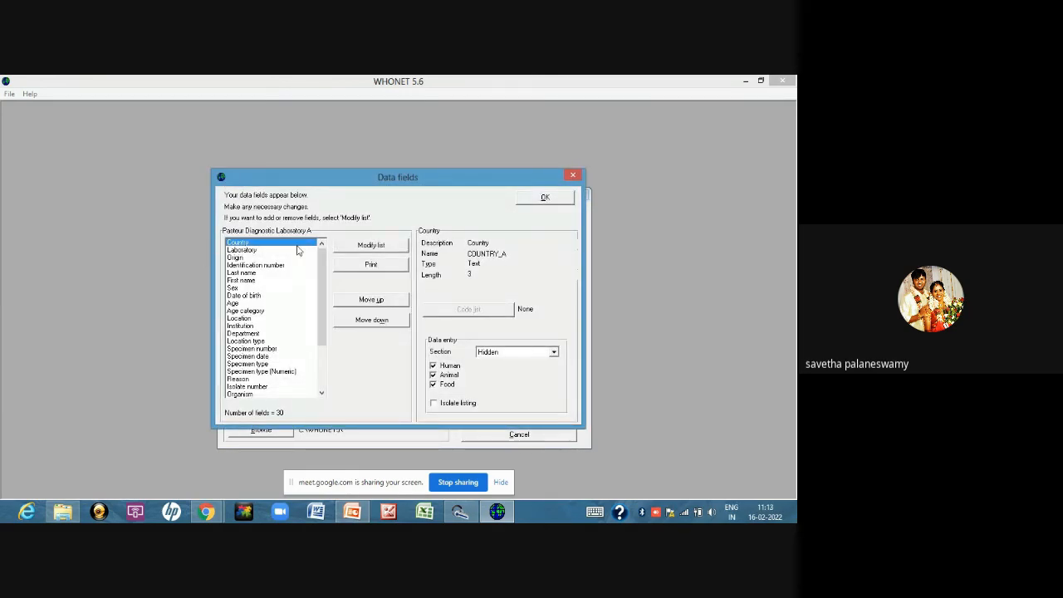
{"action": "left_click", "coordinate": [354, 249]}
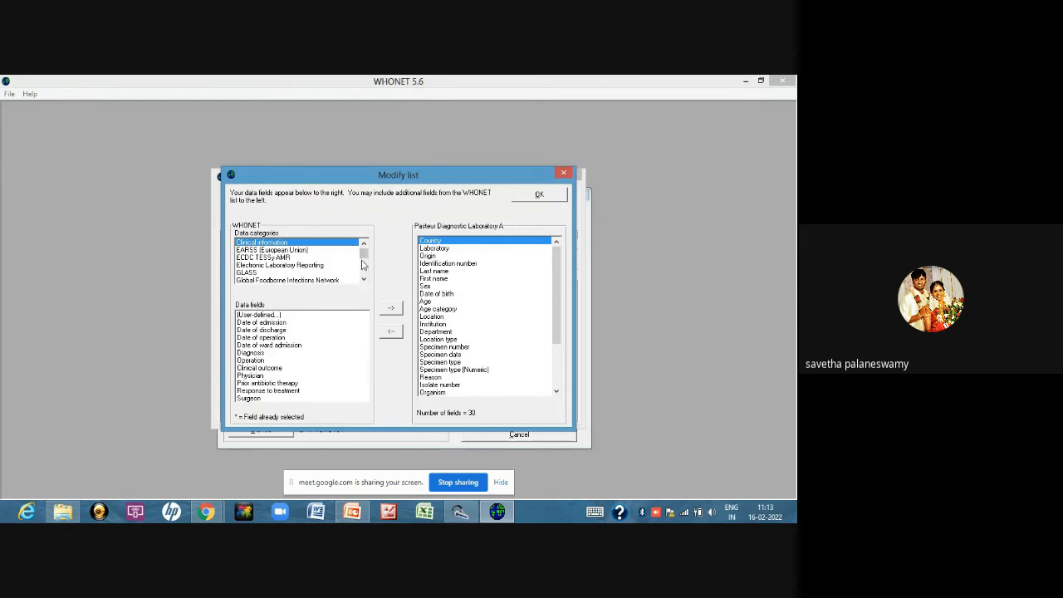
{"action": "left_click_drag", "start_coordinate": [364, 252], "coordinate": [362, 281]}
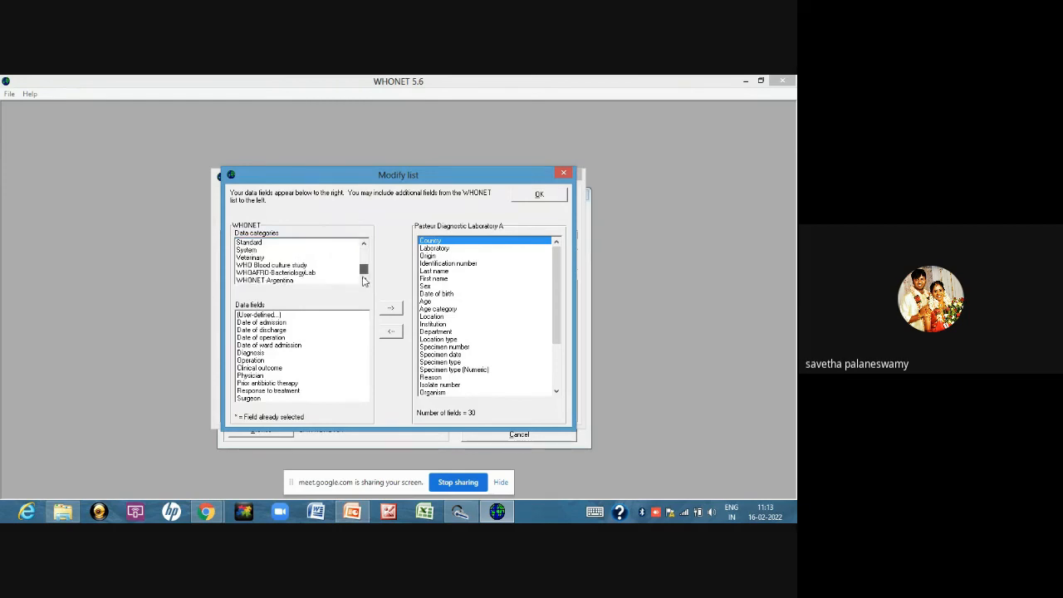
{"action": "left_click", "coordinate": [263, 242]}
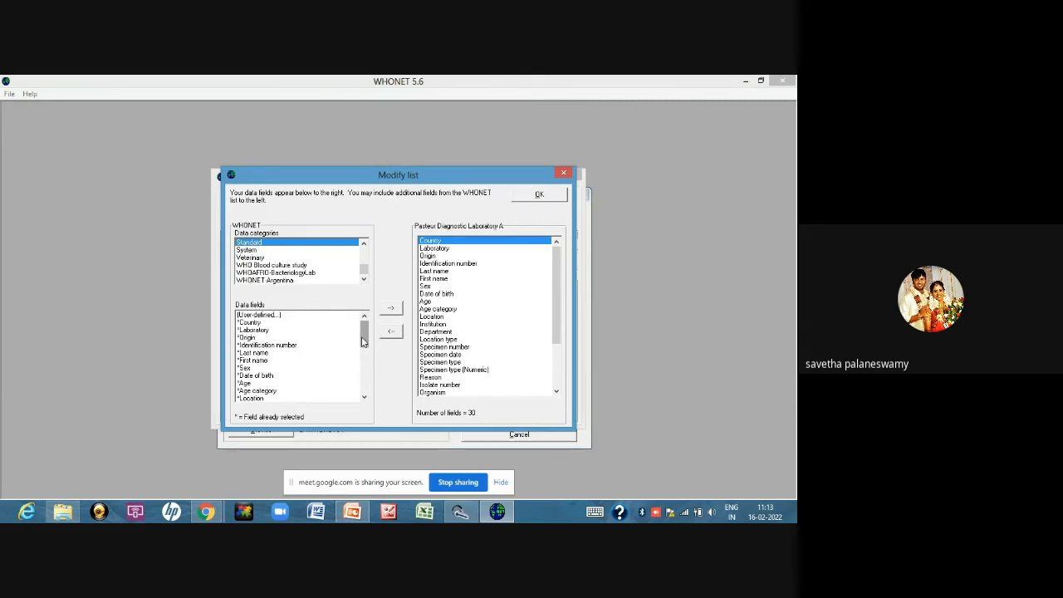
Try to add the Department field from the Standard category to the laboratory's data fields
{"action": "left_click_drag", "start_coordinate": [362, 341], "coordinate": [368, 402]}
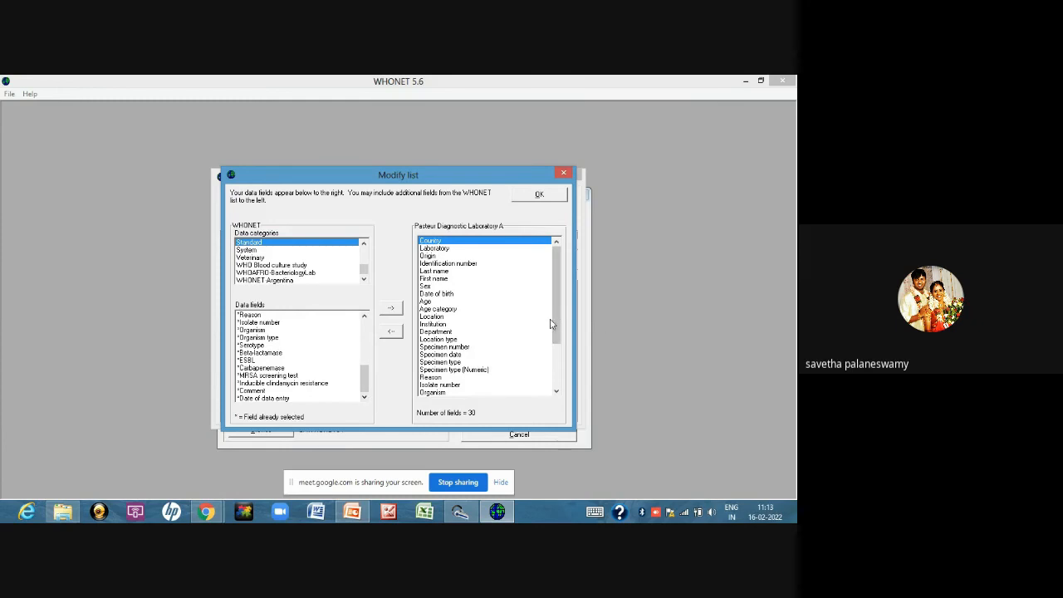
{"action": "mouse_move", "coordinate": [556, 329]}
{"action": "left_mouse_down"}
{"action": "mouse_move", "coordinate": [557, 376]}
{"action": "mouse_move", "coordinate": [557, 332]}
{"action": "left_mouse_up"}
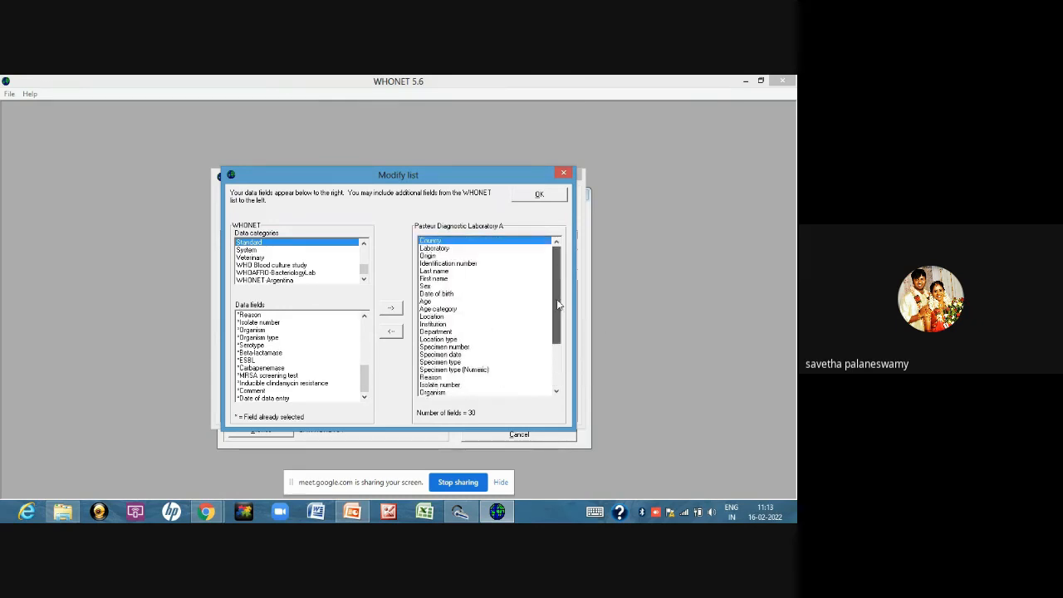
{"action": "scroll", "coordinate": [329, 355], "scroll_direction": "up", "scroll_amount": 2}
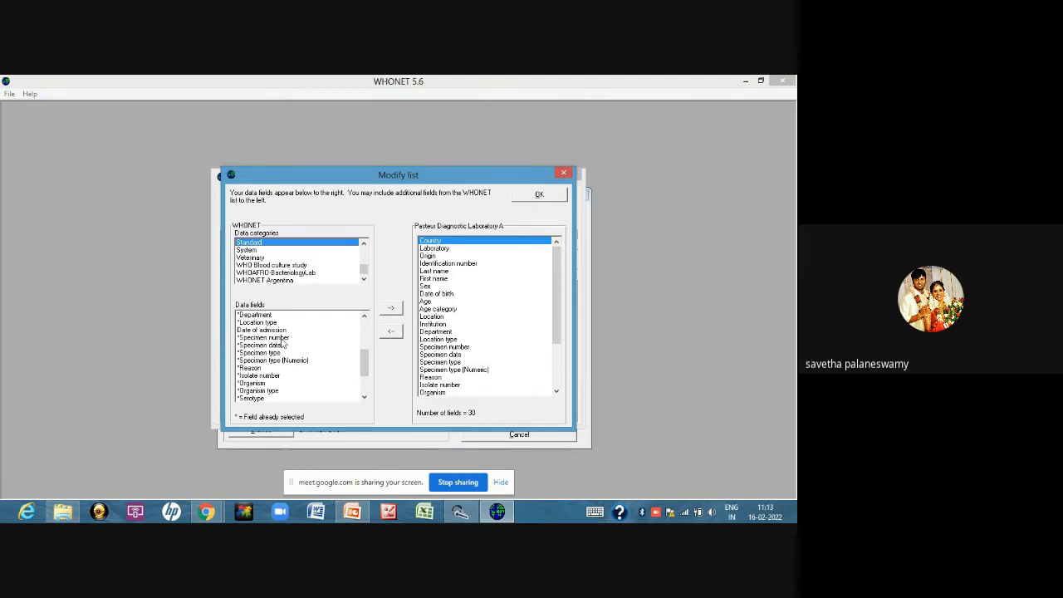
{"action": "left_click", "coordinate": [267, 317]}
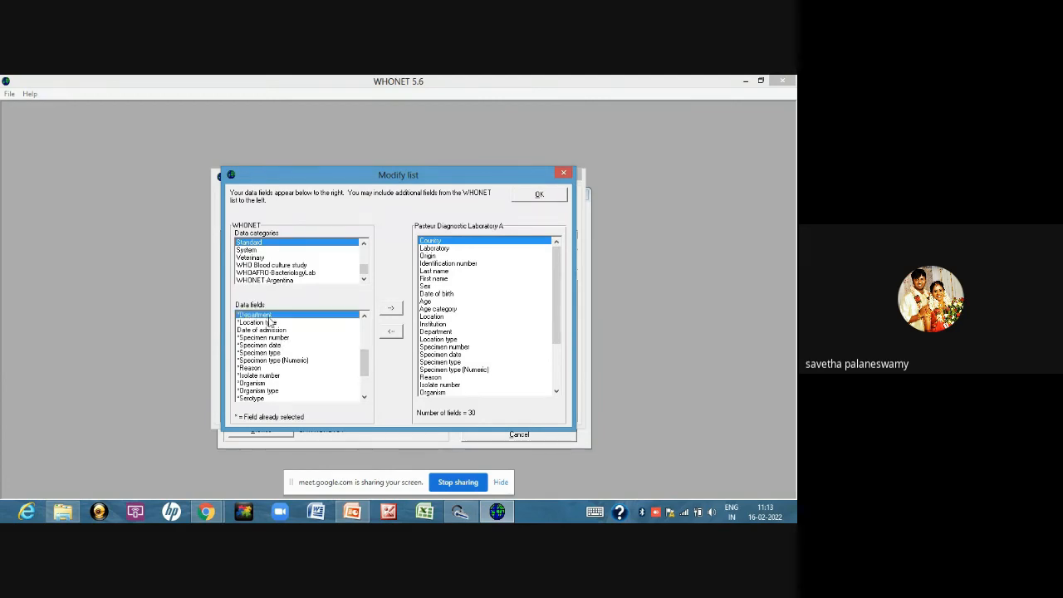
{"action": "left_click", "coordinate": [392, 312]}
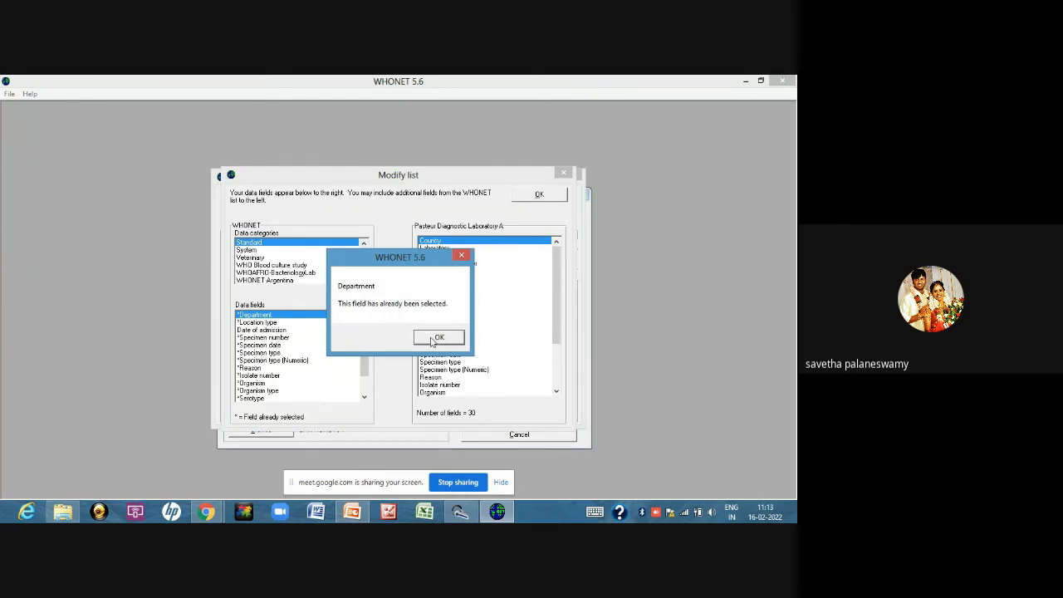
{"action": "left_click", "coordinate": [432, 339]}
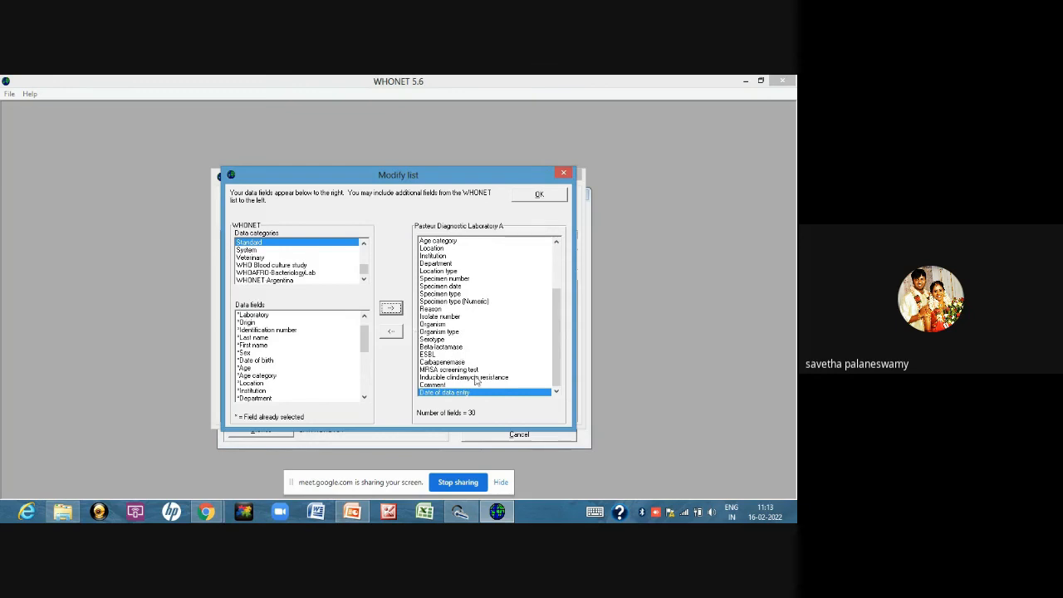
Add the VRE field from the Microbiology category to the laboratory's data fields
{"action": "left_click", "coordinate": [364, 244]}
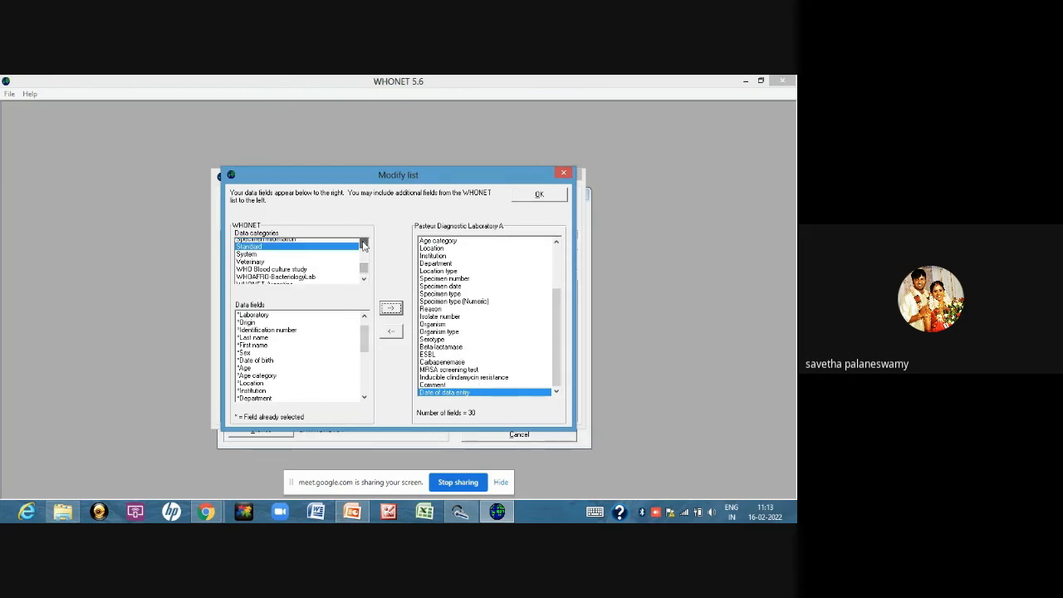
{"action": "left_click", "coordinate": [364, 243]}
{"action": "left_click", "coordinate": [364, 244]}
{"action": "left_click", "coordinate": [363, 244]}
{"action": "left_click", "coordinate": [364, 244]}
{"action": "left_click", "coordinate": [363, 243]}
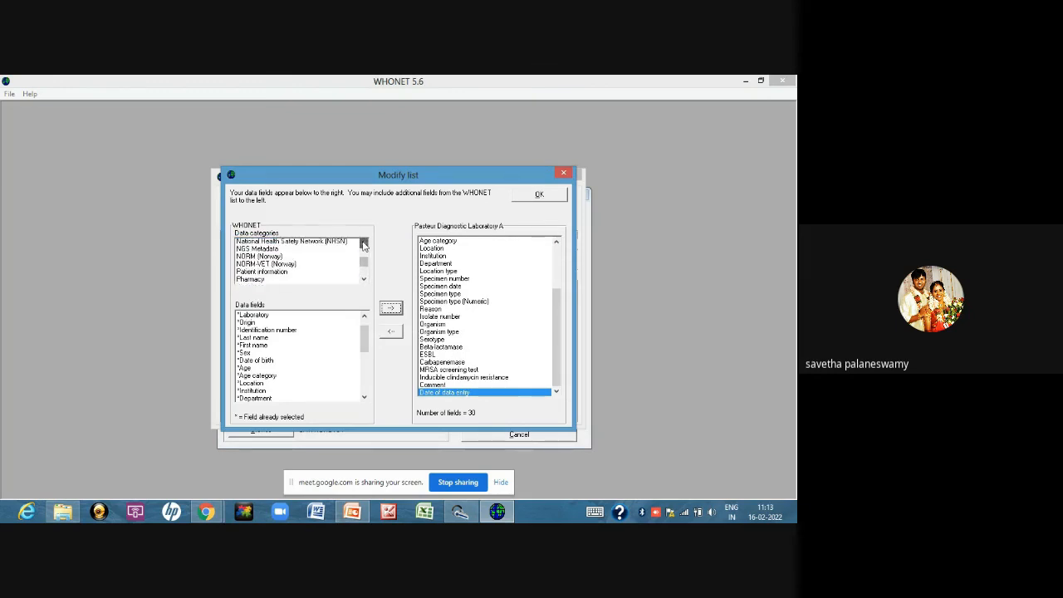
{"action": "left_click", "coordinate": [364, 243]}
{"action": "left_click", "coordinate": [364, 243]}
{"action": "left_click", "coordinate": [363, 244]}
{"action": "left_click", "coordinate": [364, 243]}
{"action": "left_click", "coordinate": [263, 266]}
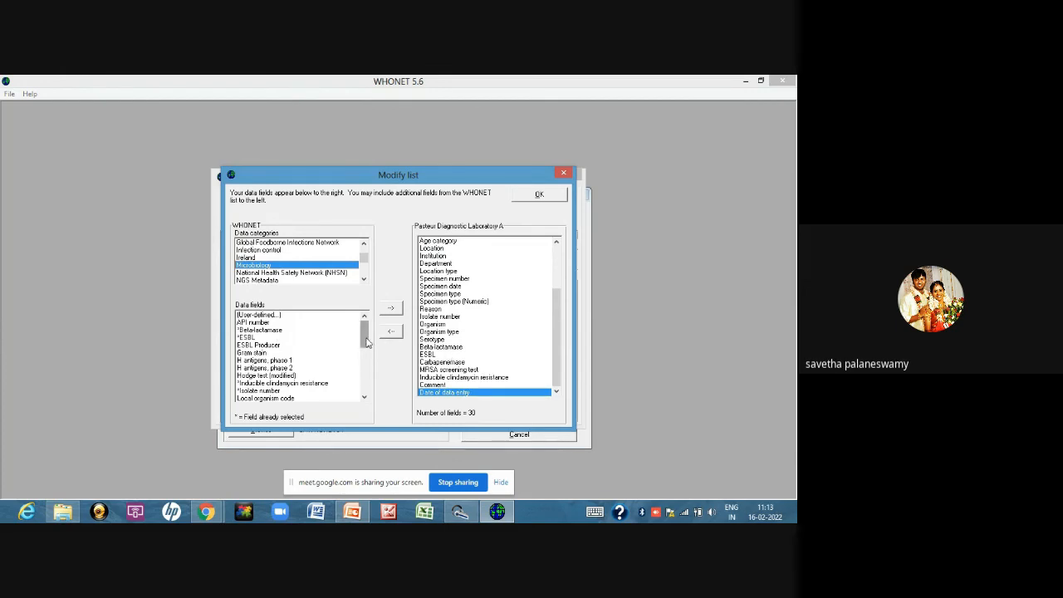
{"action": "left_click_drag", "start_coordinate": [366, 342], "coordinate": [372, 380]}
{"action": "left_click", "coordinate": [244, 383]}
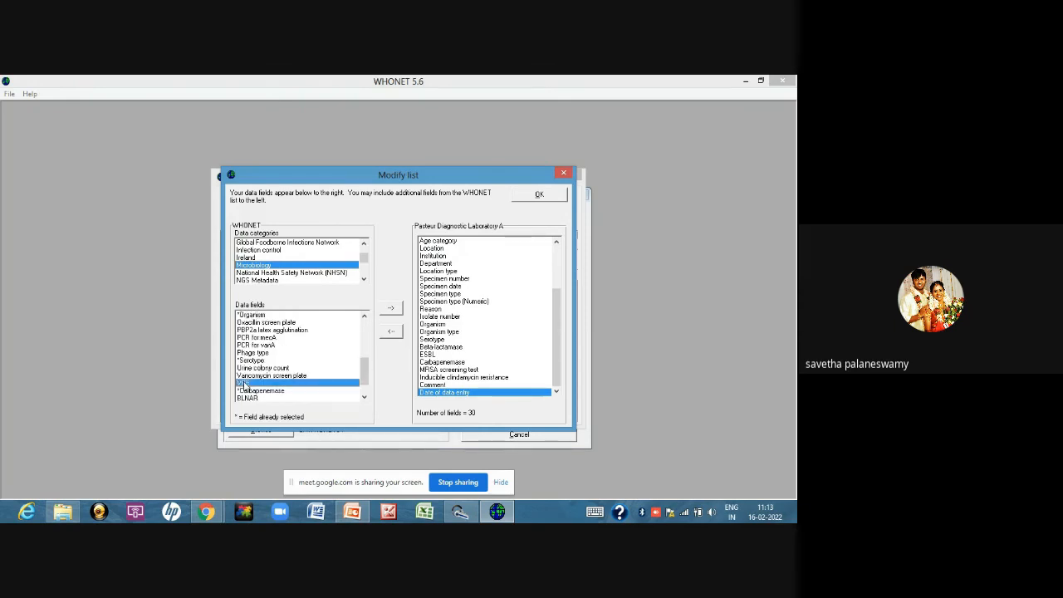
{"action": "left_click", "coordinate": [388, 313]}
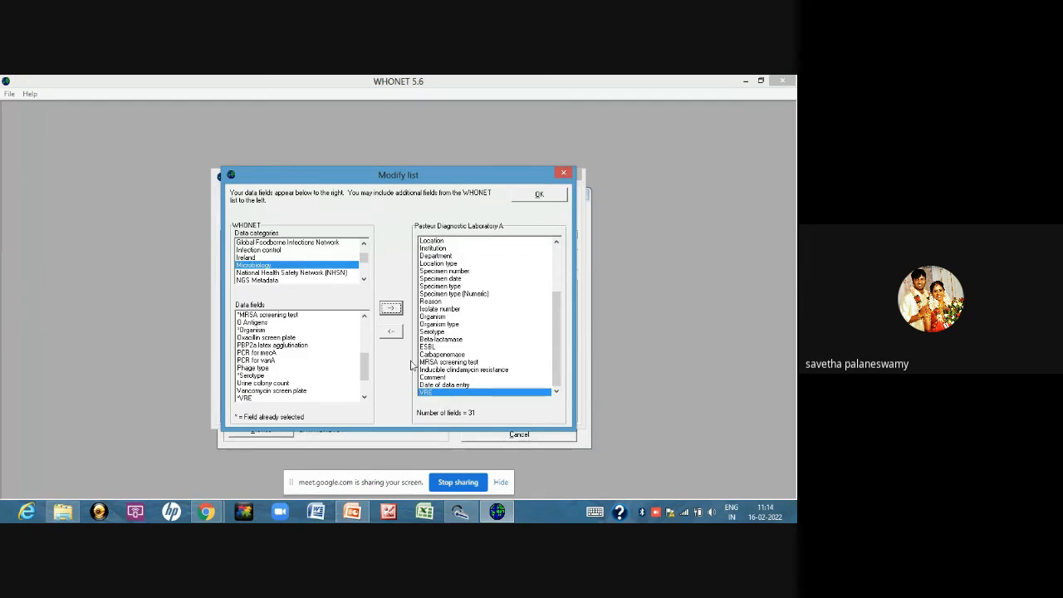
Remove the VRE and Date of data entry fields from the laboratory's data fields
{"action": "left_click", "coordinate": [435, 394]}
{"action": "left_click", "coordinate": [424, 385]}
{"action": "left_click", "coordinate": [427, 391]}
{"action": "double_click", "coordinate": [395, 332]}
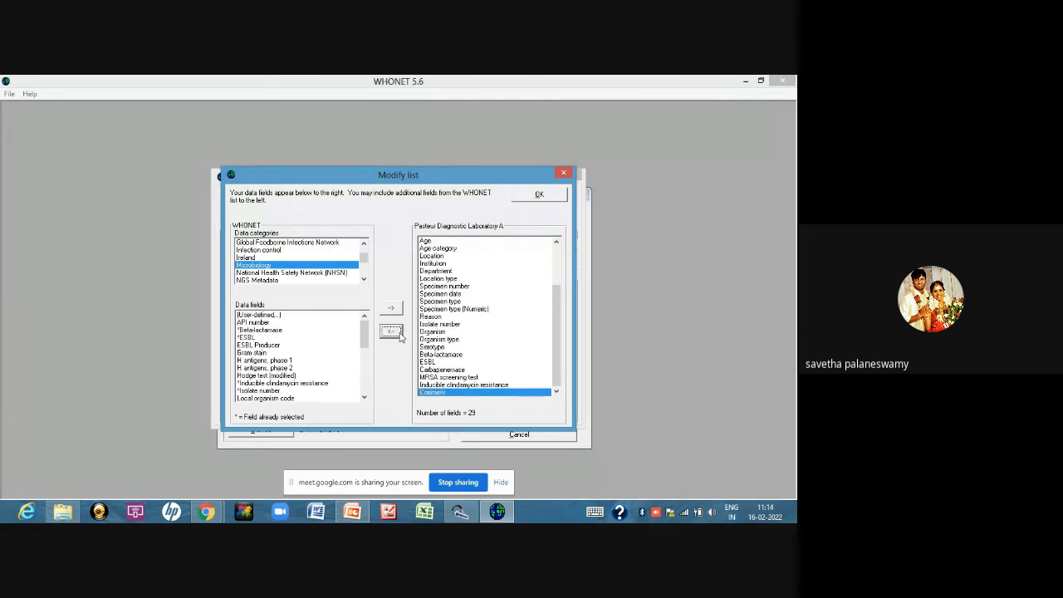
Remove the Laboratory, Last name and Date of birth fields from the laboratory's data fields
{"action": "left_click_drag", "start_coordinate": [562, 345], "coordinate": [563, 302]}
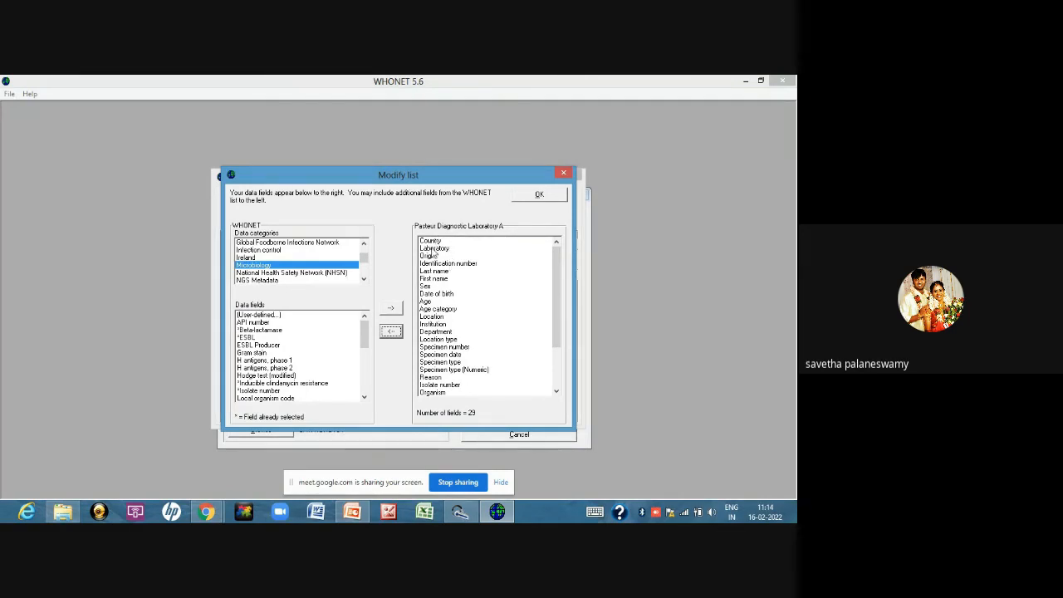
{"action": "left_click", "coordinate": [434, 248]}
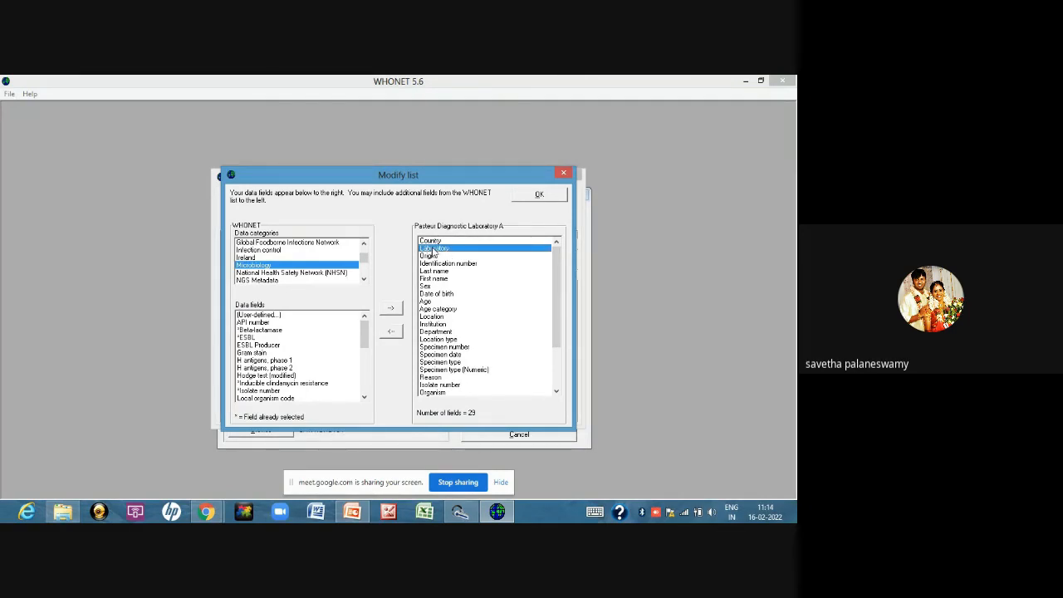
{"action": "left_click", "coordinate": [396, 330]}
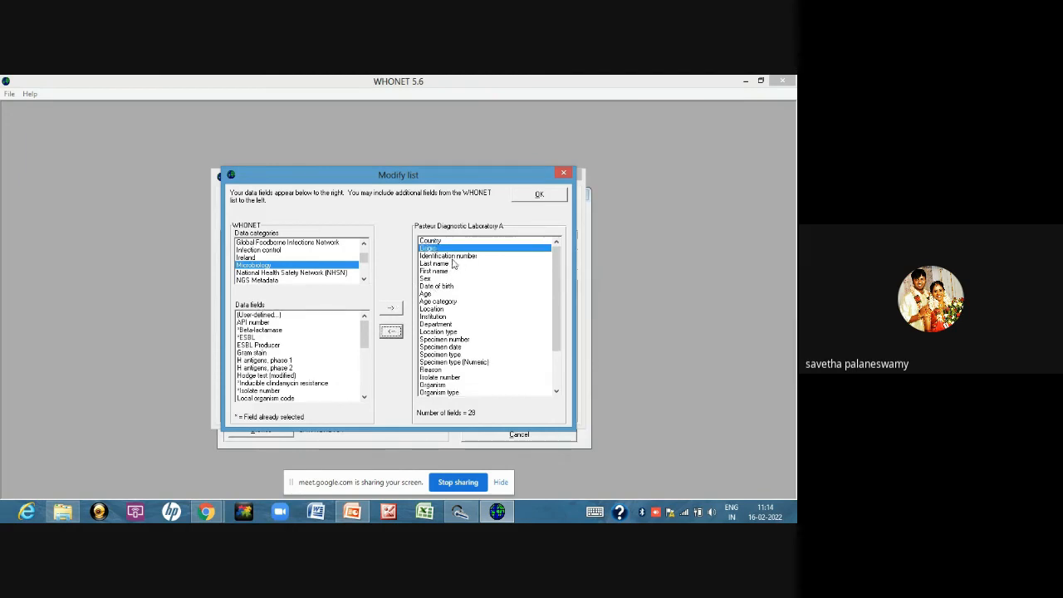
{"action": "left_click", "coordinate": [440, 263]}
{"action": "left_click", "coordinate": [392, 332]}
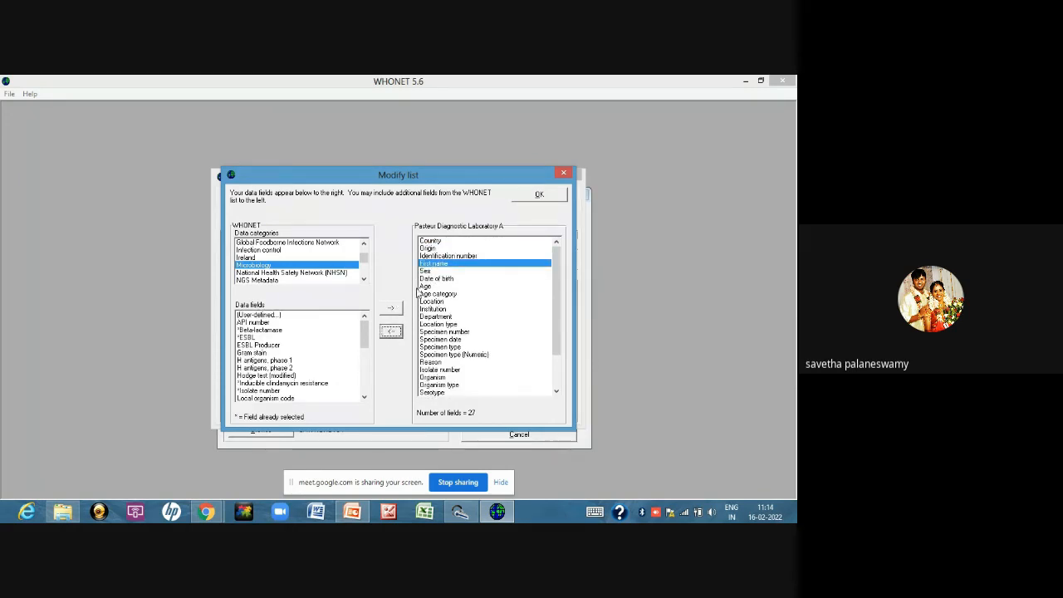
{"action": "left_click", "coordinate": [432, 279]}
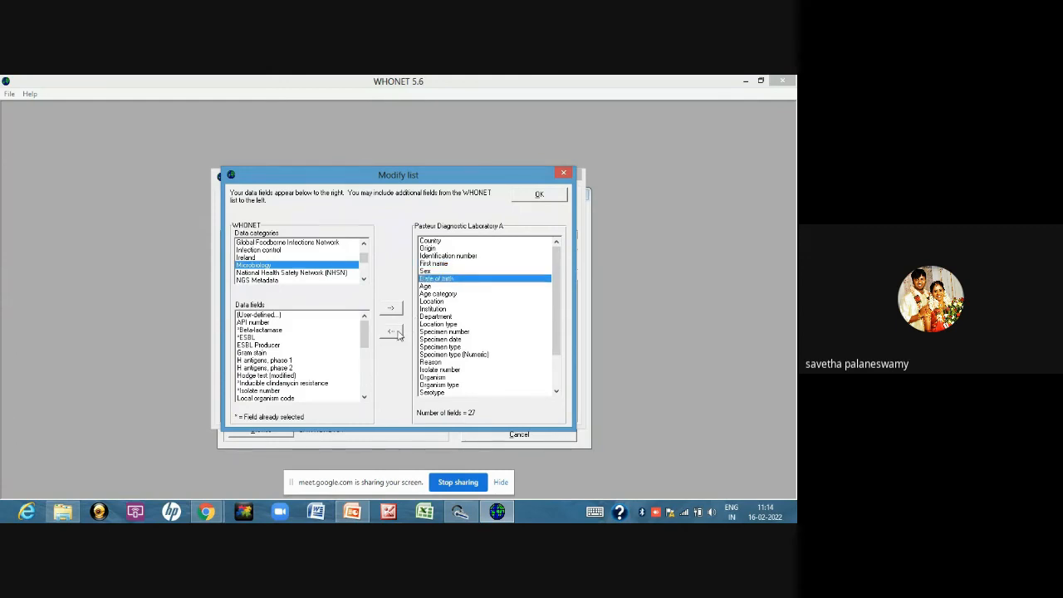
{"action": "left_click", "coordinate": [392, 331]}
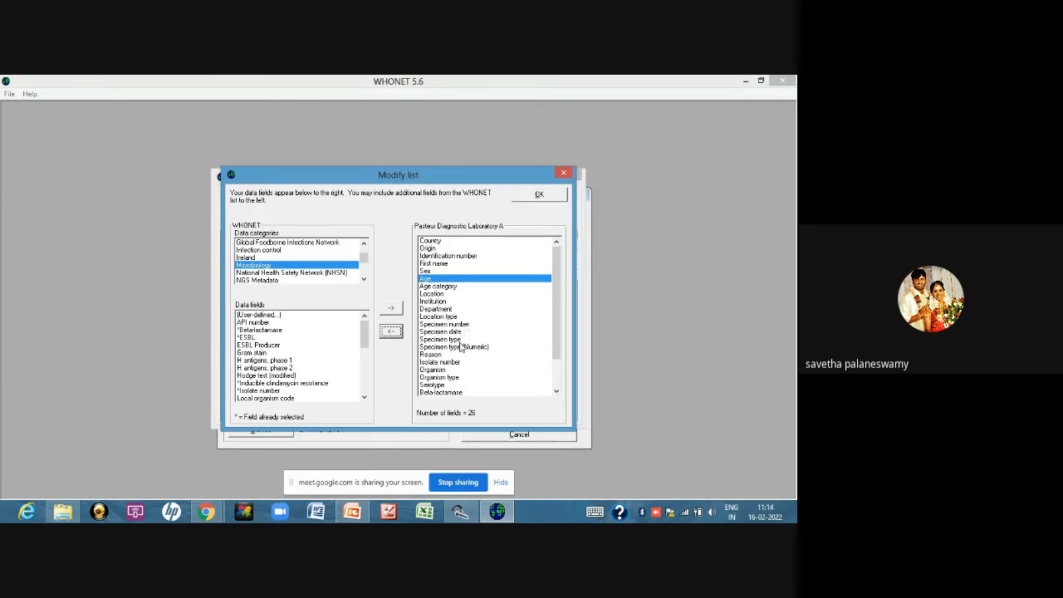
Try to remove the Specimen type (Numeric) field, and remove the Reason field from the laboratory's data fields
{"action": "left_click", "coordinate": [462, 348]}
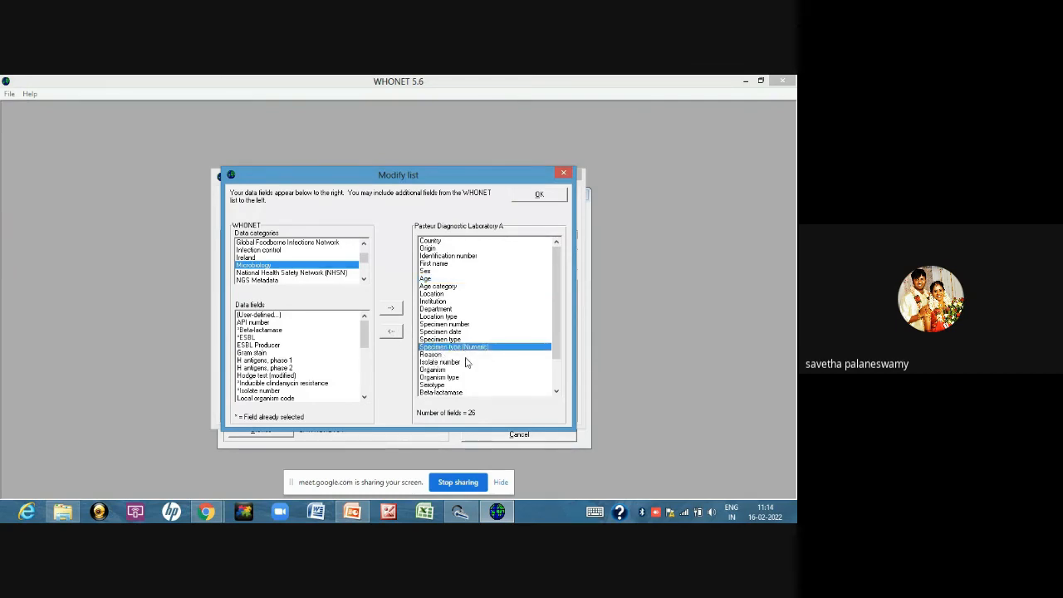
{"action": "left_click", "coordinate": [392, 331]}
{"action": "left_click", "coordinate": [451, 339]}
{"action": "left_click", "coordinate": [429, 353]}
{"action": "left_click", "coordinate": [391, 331]}
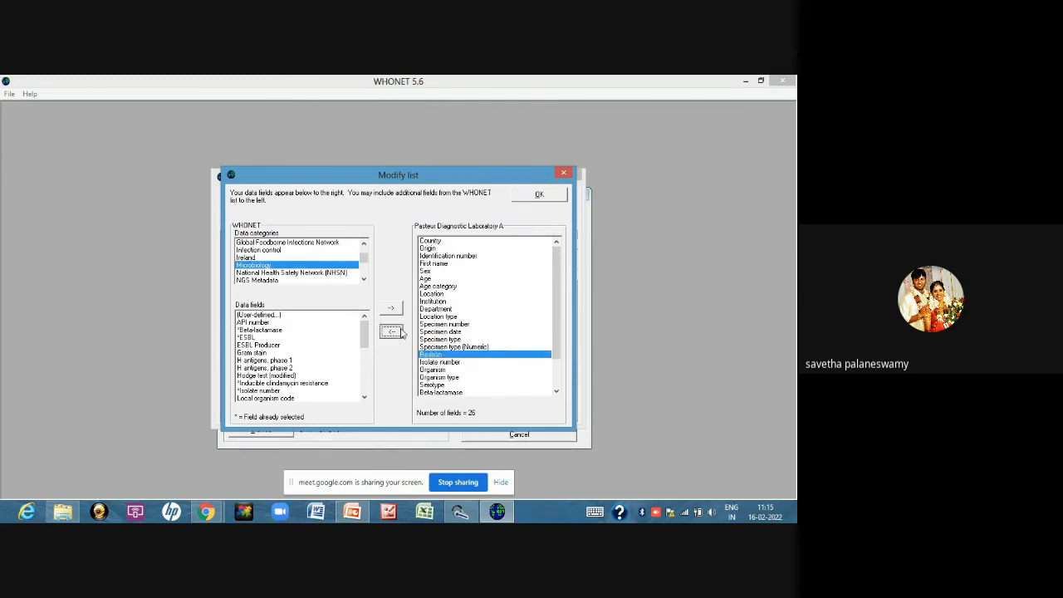
Remove the Serotype and Beta-lactamase fields from the laboratory's data fields
{"action": "left_click", "coordinate": [556, 391]}
{"action": "left_click", "coordinate": [557, 391]}
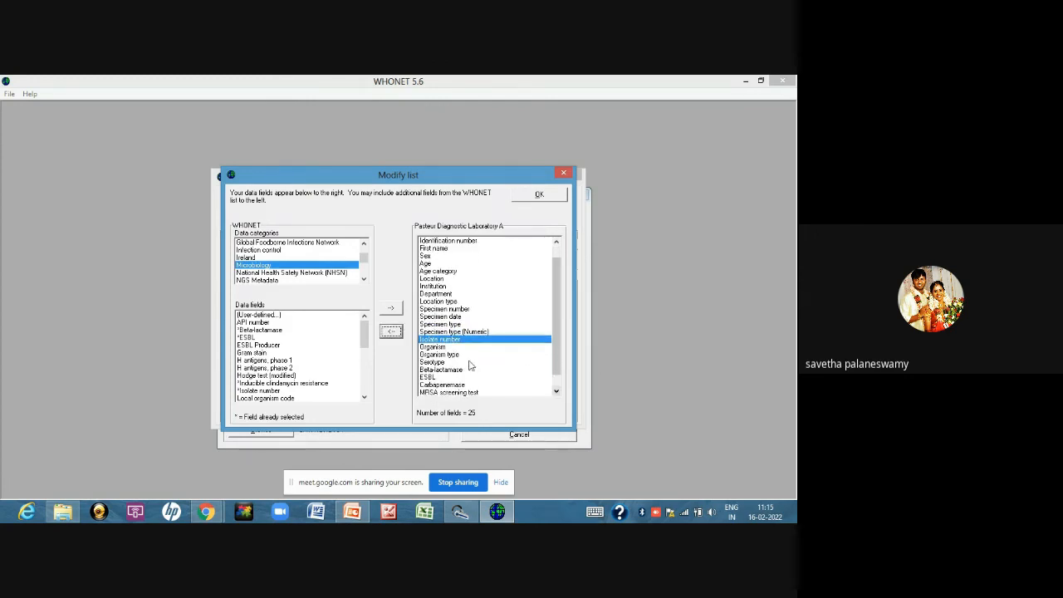
{"action": "left_click", "coordinate": [448, 363]}
{"action": "left_click", "coordinate": [391, 331]}
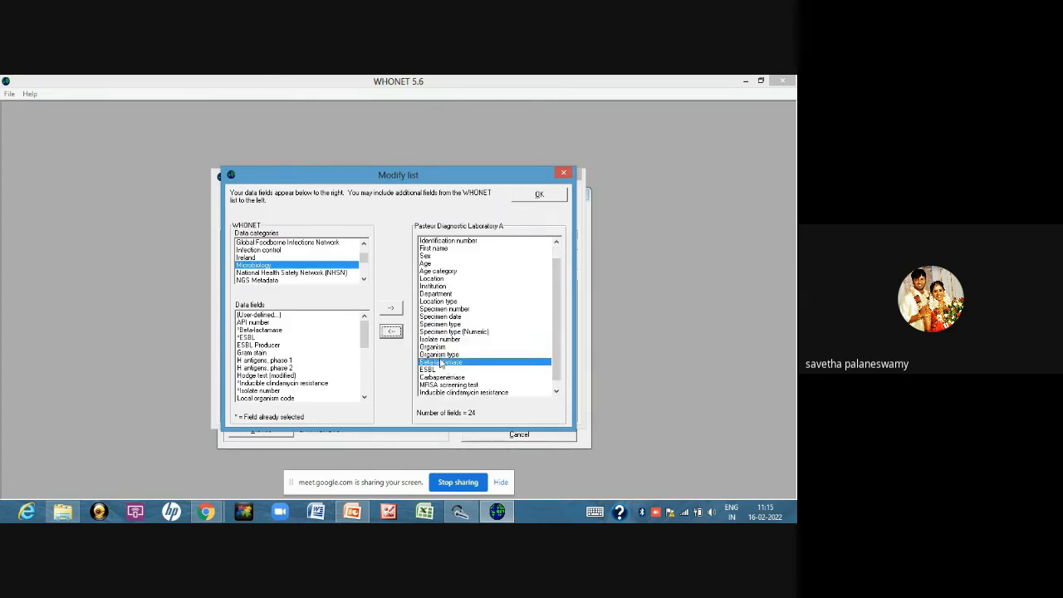
{"action": "left_click", "coordinate": [391, 331]}
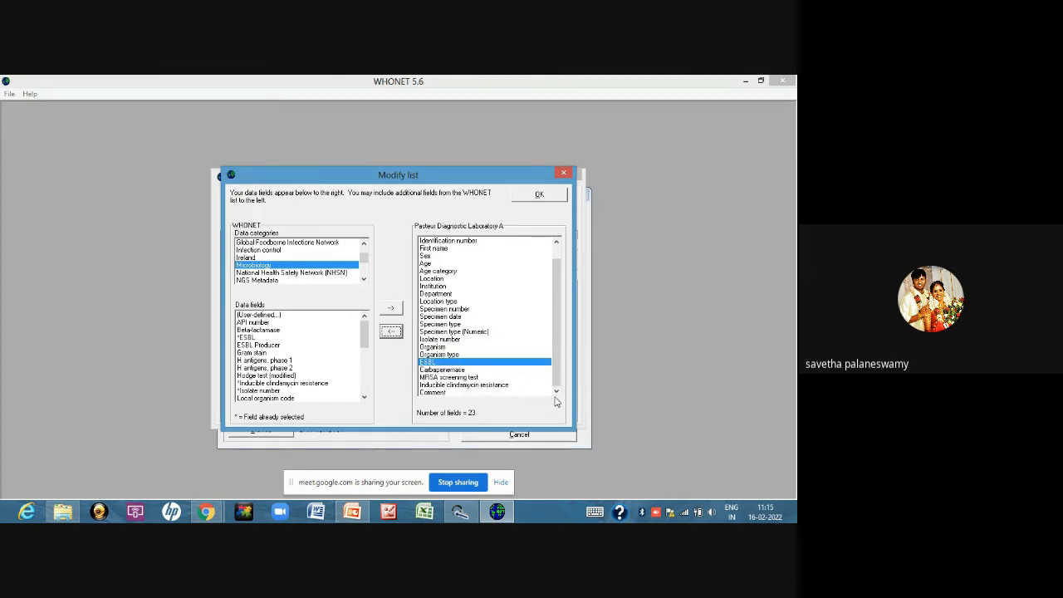
Remove the Inducible clindamycin resistance field and accept the modified list of data fields
{"action": "left_click", "coordinate": [556, 393]}
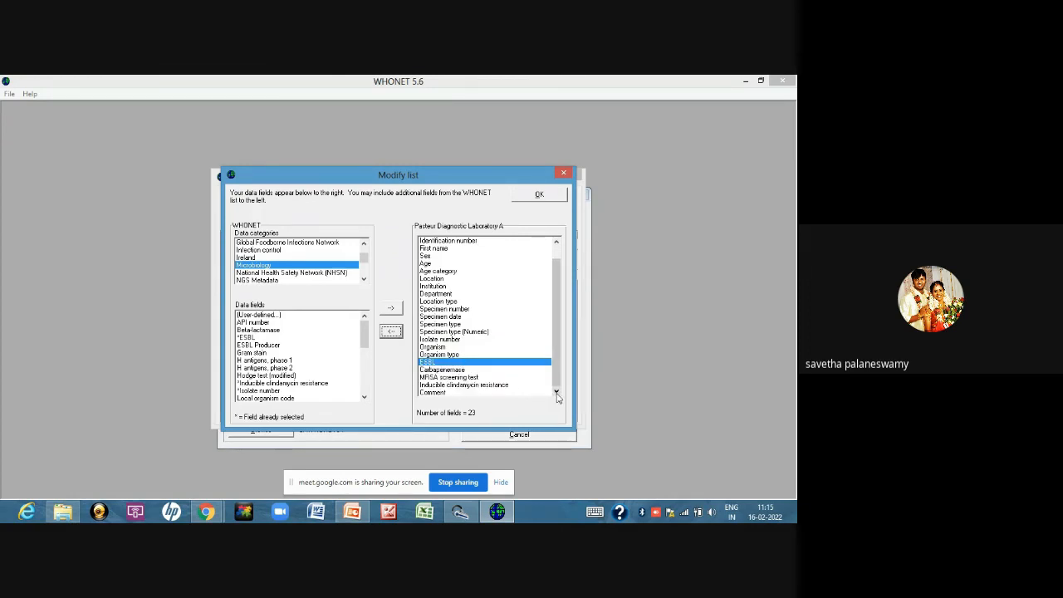
{"action": "left_click", "coordinate": [459, 385]}
{"action": "left_click", "coordinate": [390, 332]}
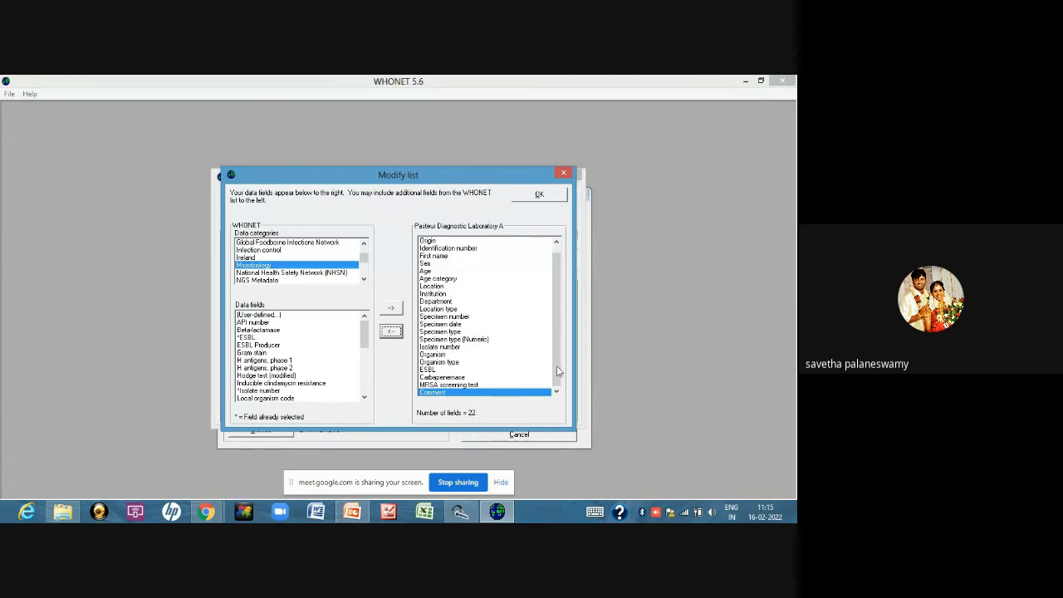
{"action": "left_click_drag", "start_coordinate": [557, 369], "coordinate": [572, 315]}
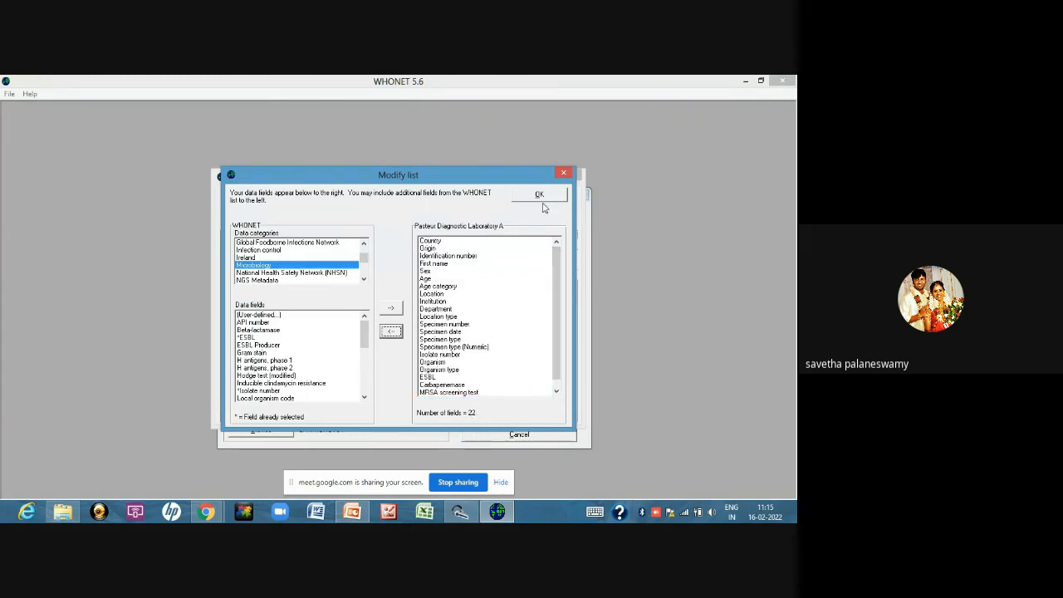
{"action": "left_click", "coordinate": [539, 197]}
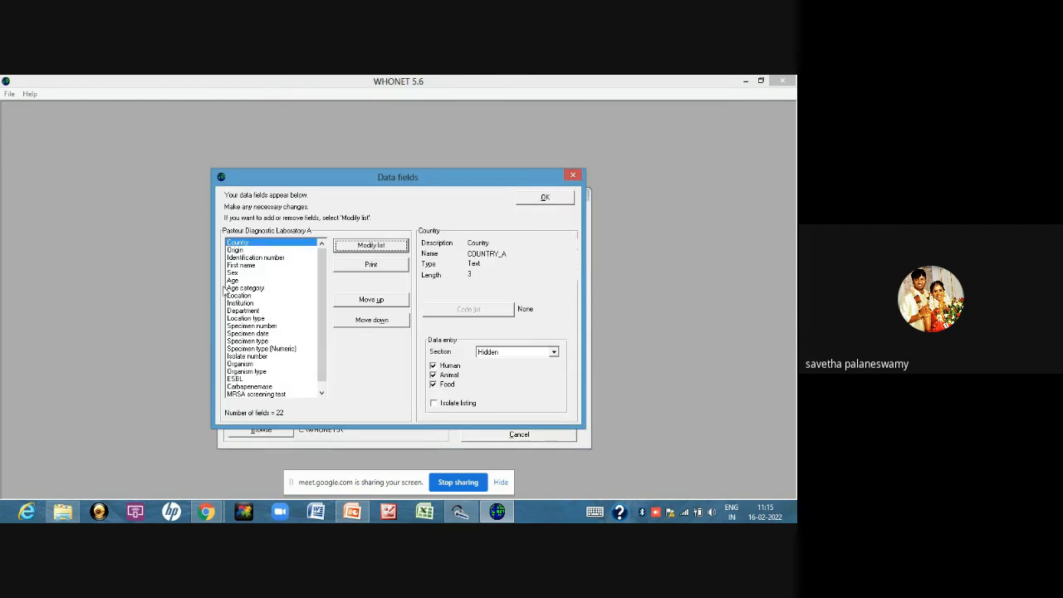
Reorder the data fields so First name comes directly after Country and Age directly after First name
{"action": "left_click", "coordinate": [243, 265]}
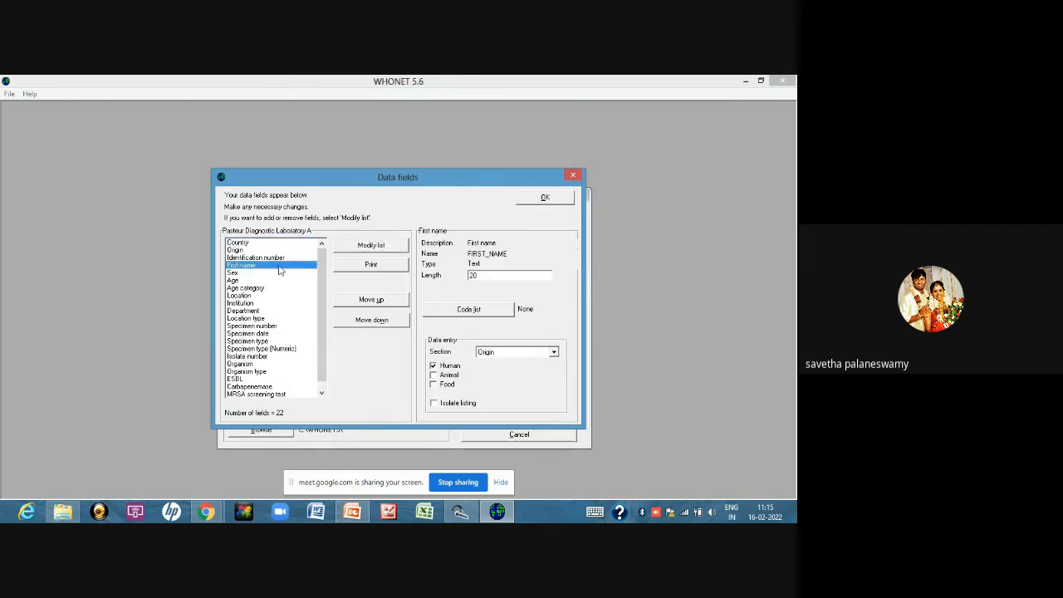
{"action": "left_click", "coordinate": [372, 300]}
{"action": "left_click", "coordinate": [371, 300]}
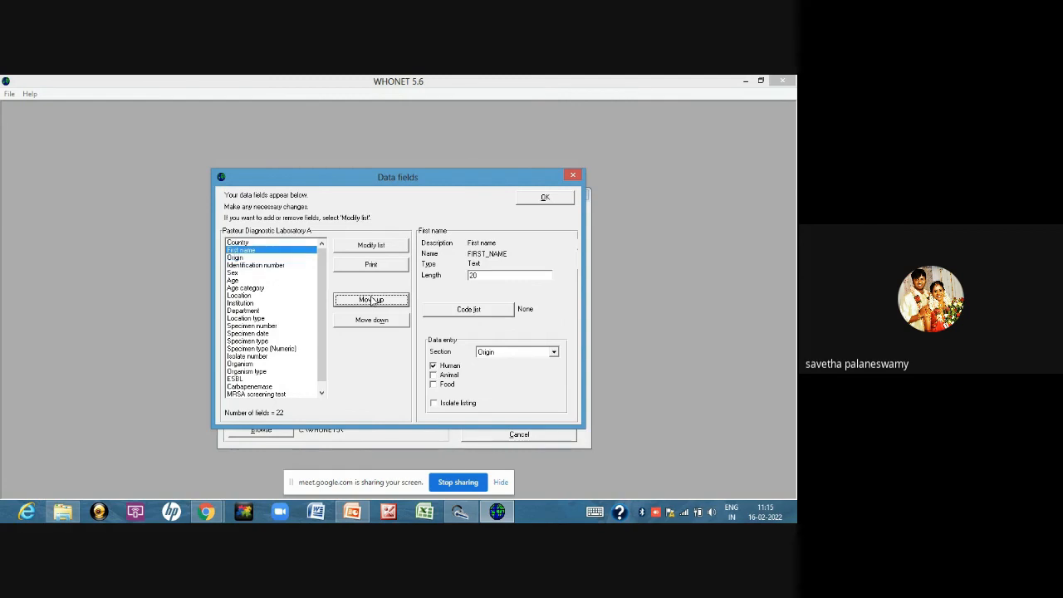
{"action": "left_click", "coordinate": [237, 281]}
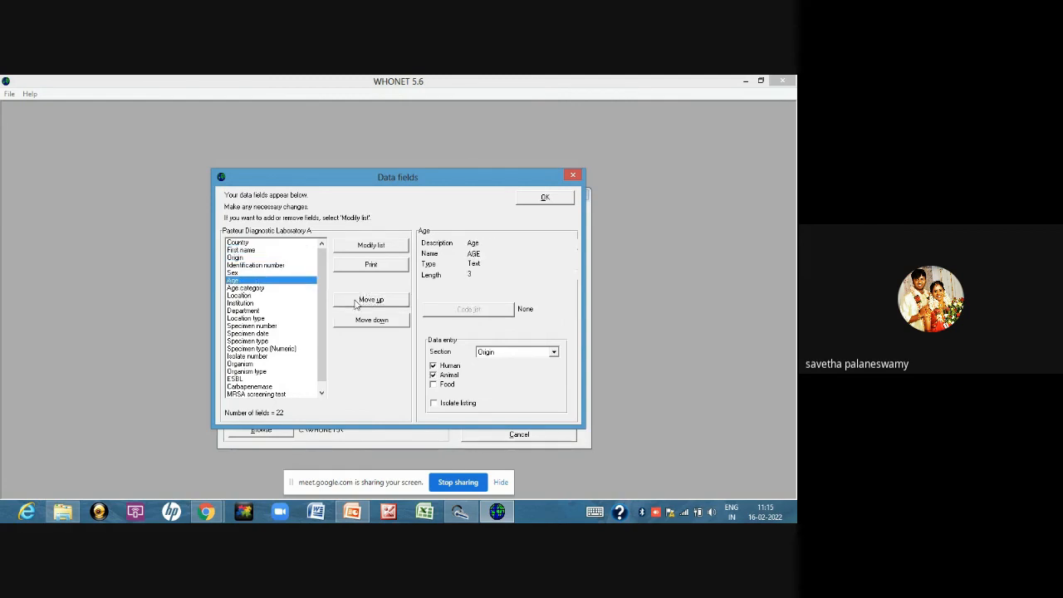
{"action": "left_click", "coordinate": [359, 300]}
{"action": "left_click", "coordinate": [359, 301]}
{"action": "left_click", "coordinate": [358, 301]}
{"action": "left_click", "coordinate": [359, 309]}
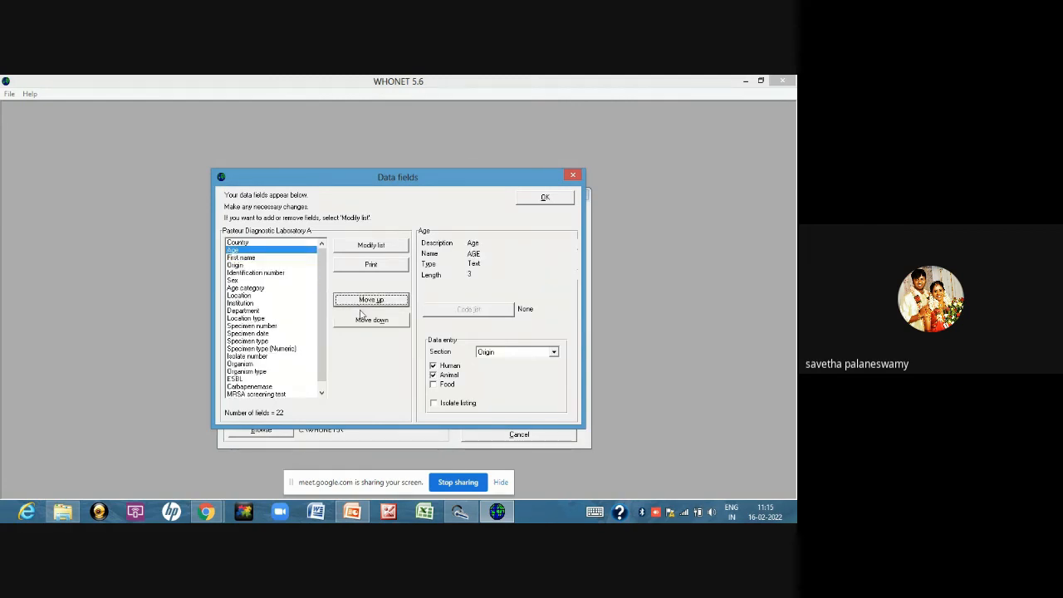
{"action": "left_click", "coordinate": [365, 320]}
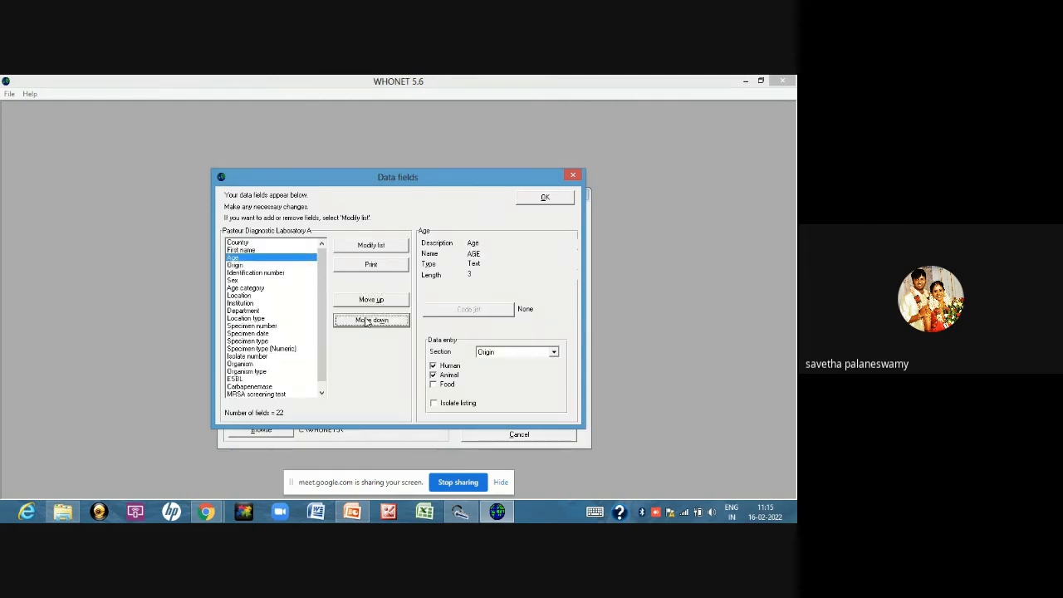
Reorder the data fields so Age category and Sex come directly after Age, in that order
{"action": "left_click", "coordinate": [236, 280]}
{"action": "left_click", "coordinate": [372, 301]}
{"action": "left_click", "coordinate": [372, 301]}
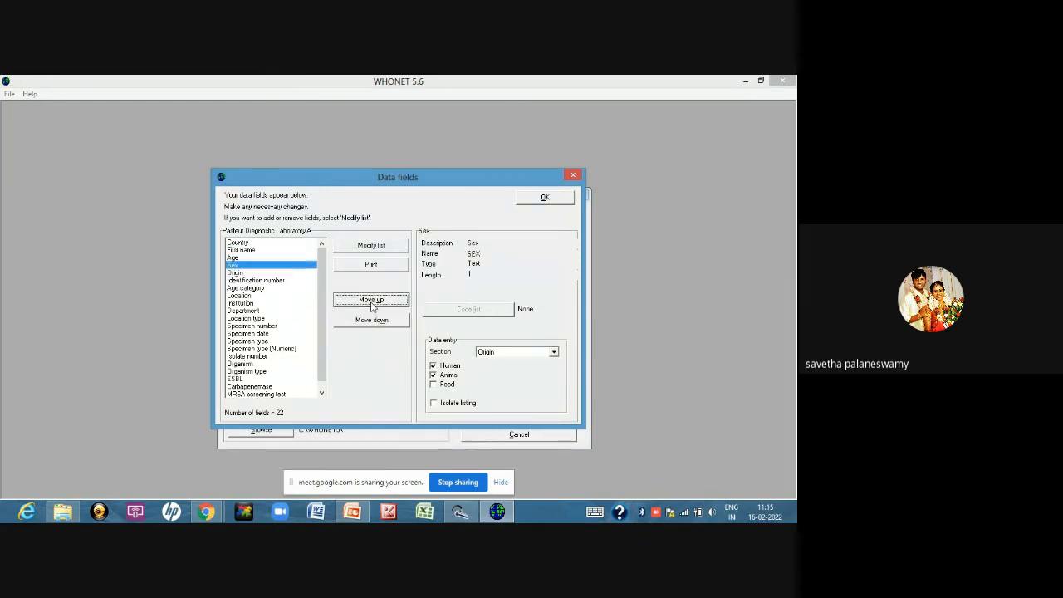
{"action": "left_click", "coordinate": [258, 289]}
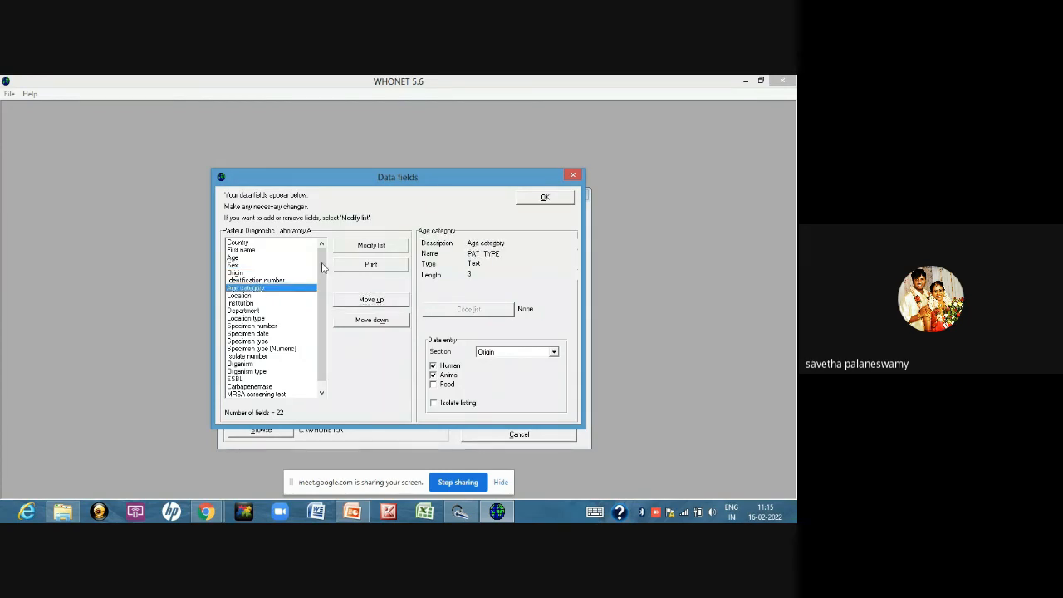
{"action": "left_click", "coordinate": [369, 300]}
{"action": "left_click", "coordinate": [368, 300]}
{"action": "left_click", "coordinate": [369, 300]}
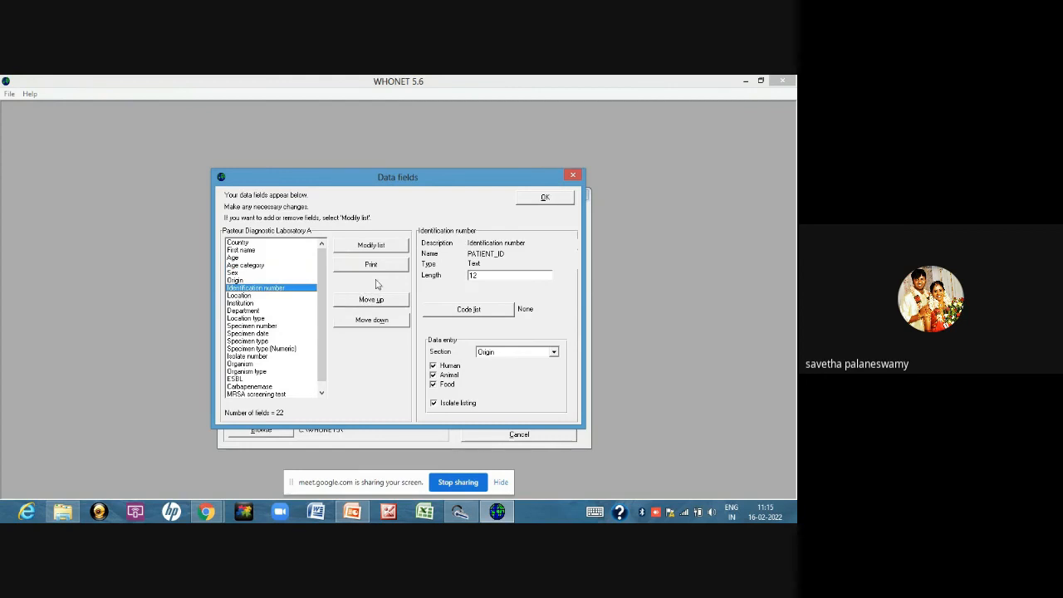
Place Identification number directly after Sex in the data field order and accept the data fields
{"action": "left_click", "coordinate": [370, 301]}
{"action": "left_click", "coordinate": [369, 300]}
{"action": "left_click", "coordinate": [372, 320]}
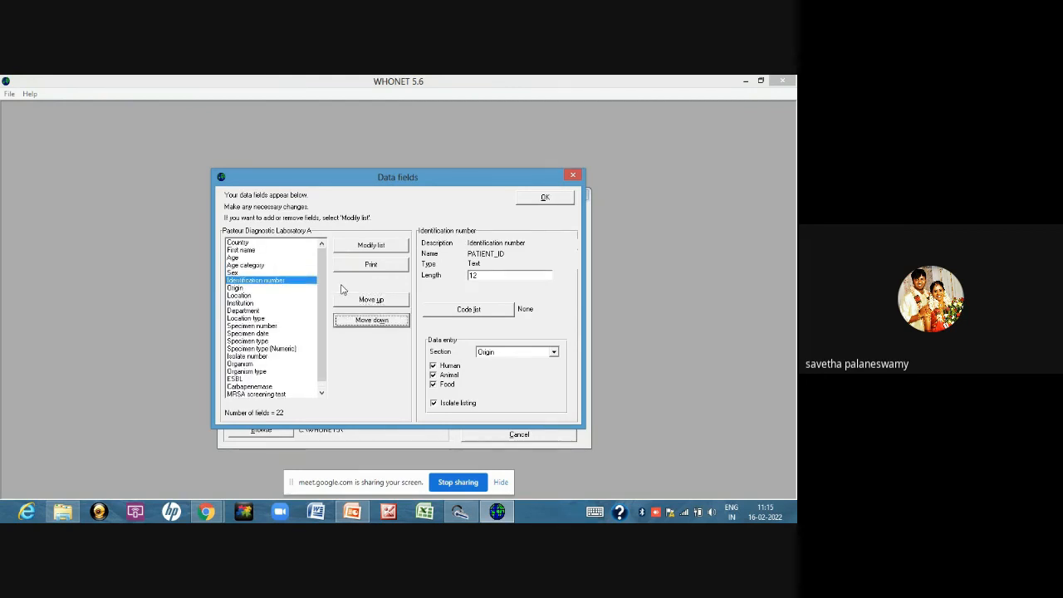
{"action": "left_click", "coordinate": [544, 197]}
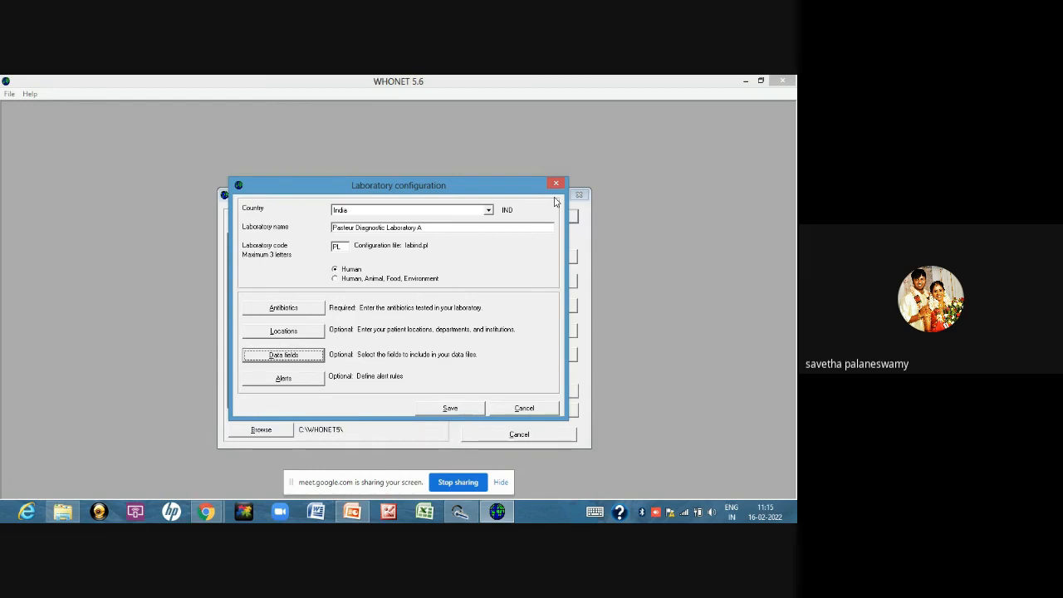
Open the laboratory's alerts and look through the complete list of alert rules
{"action": "left_click", "coordinate": [294, 381]}
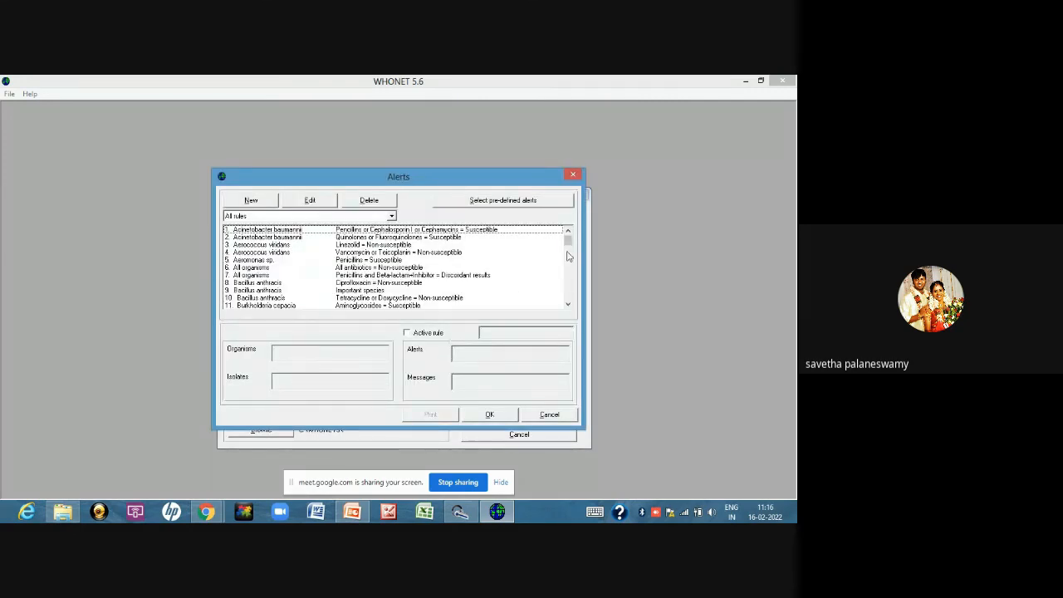
{"action": "left_click_drag", "start_coordinate": [569, 247], "coordinate": [584, 315]}
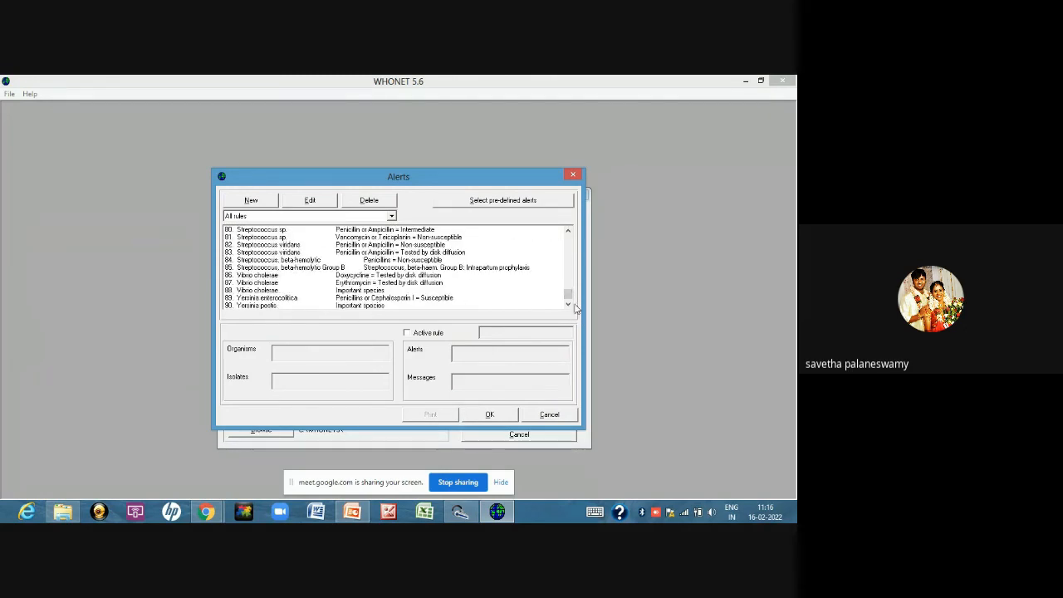
{"action": "left_click_drag", "start_coordinate": [570, 299], "coordinate": [569, 257]}
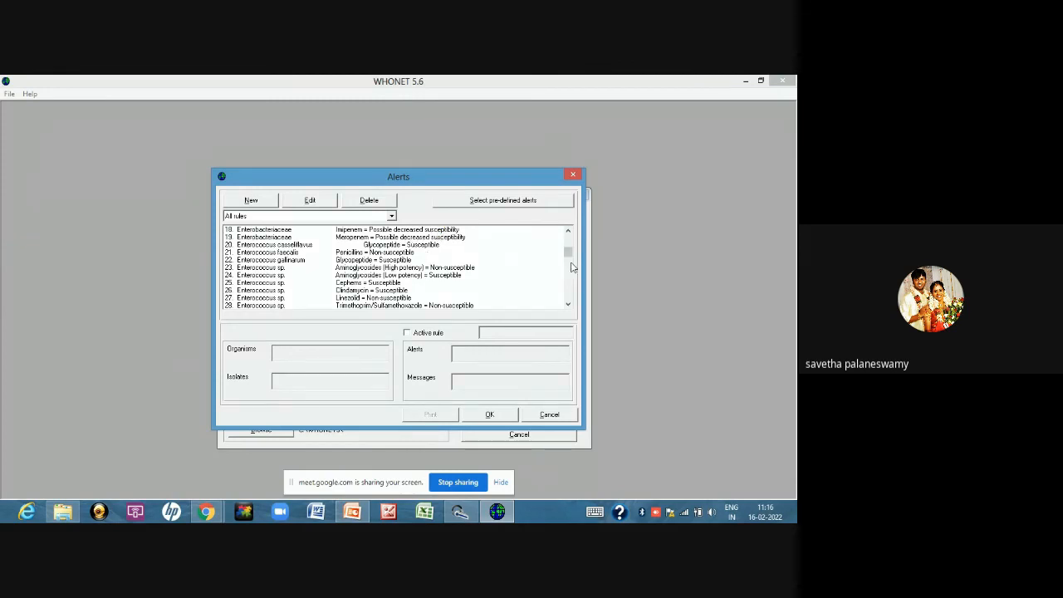
{"action": "scroll", "coordinate": [567, 254], "scroll_direction": "down", "scroll_amount": 1}
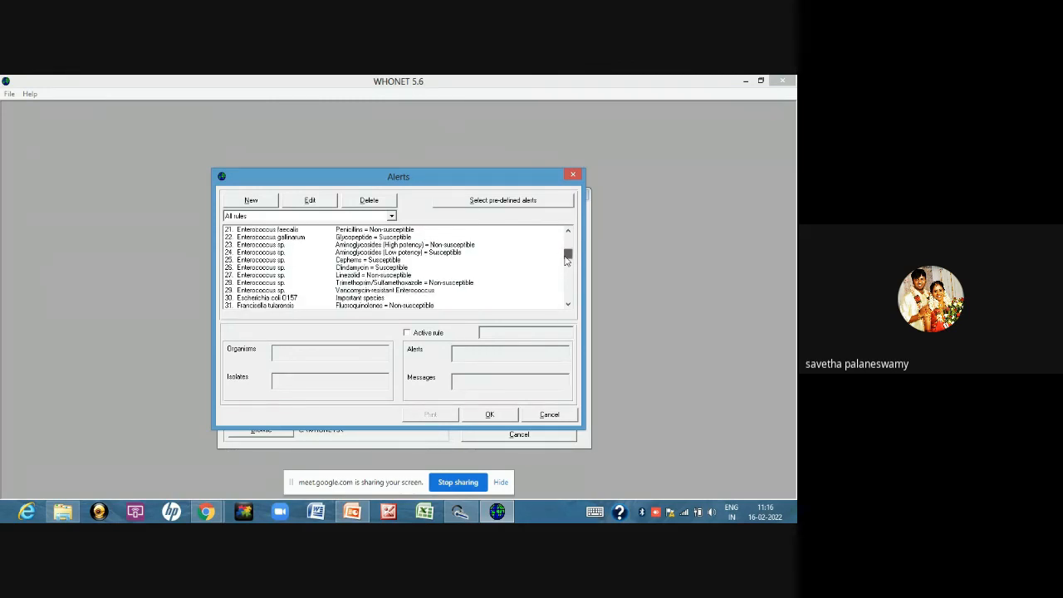
{"action": "scroll", "coordinate": [568, 262], "scroll_direction": "down", "scroll_amount": 4}
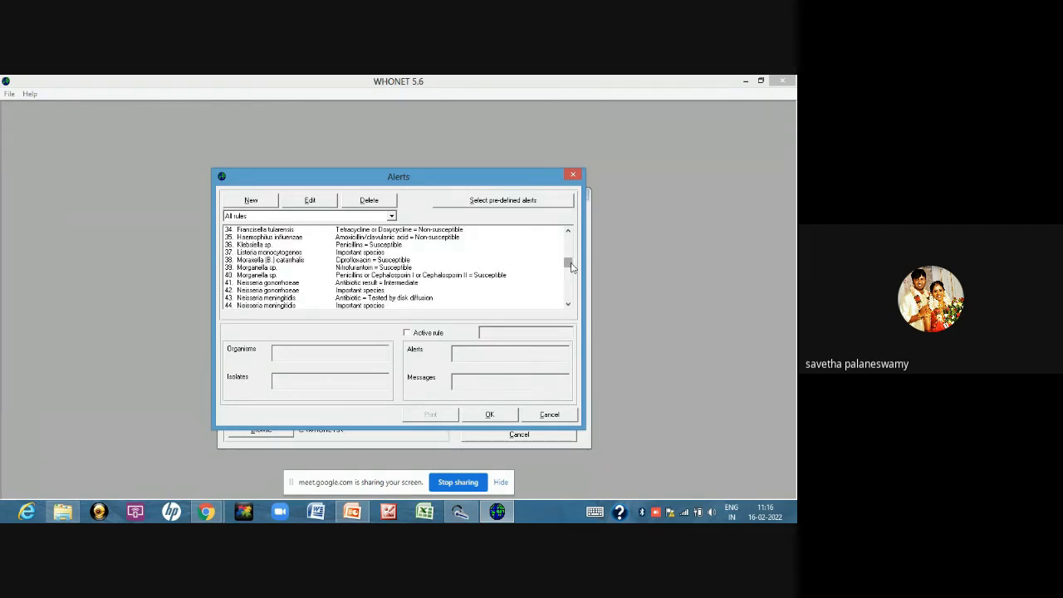
{"action": "left_click_drag", "start_coordinate": [567, 262], "coordinate": [569, 297]}
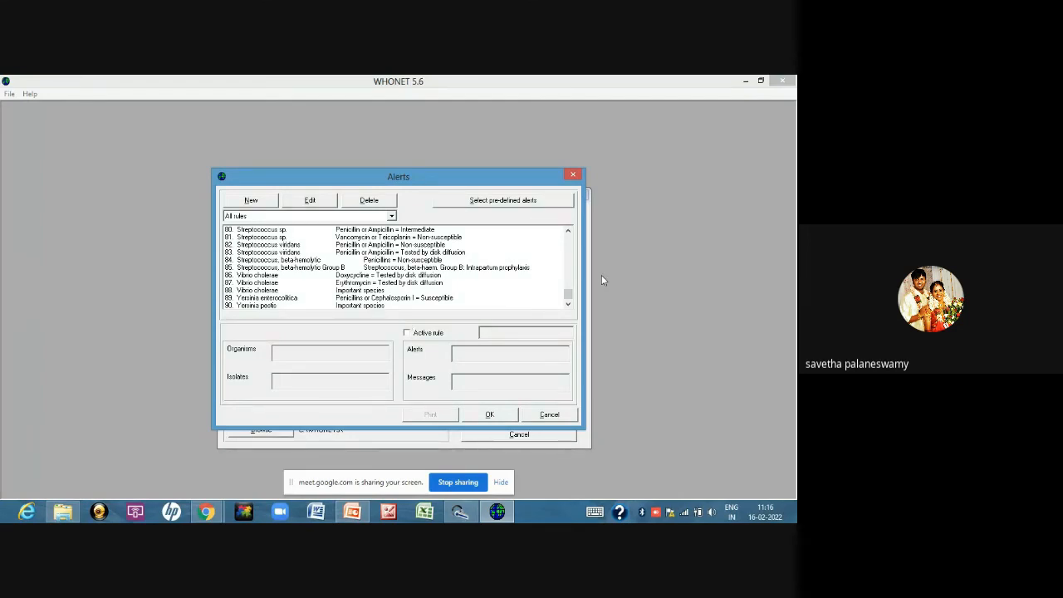
Start a new user-defined alert with the description ESBL
{"action": "left_click", "coordinate": [251, 202]}
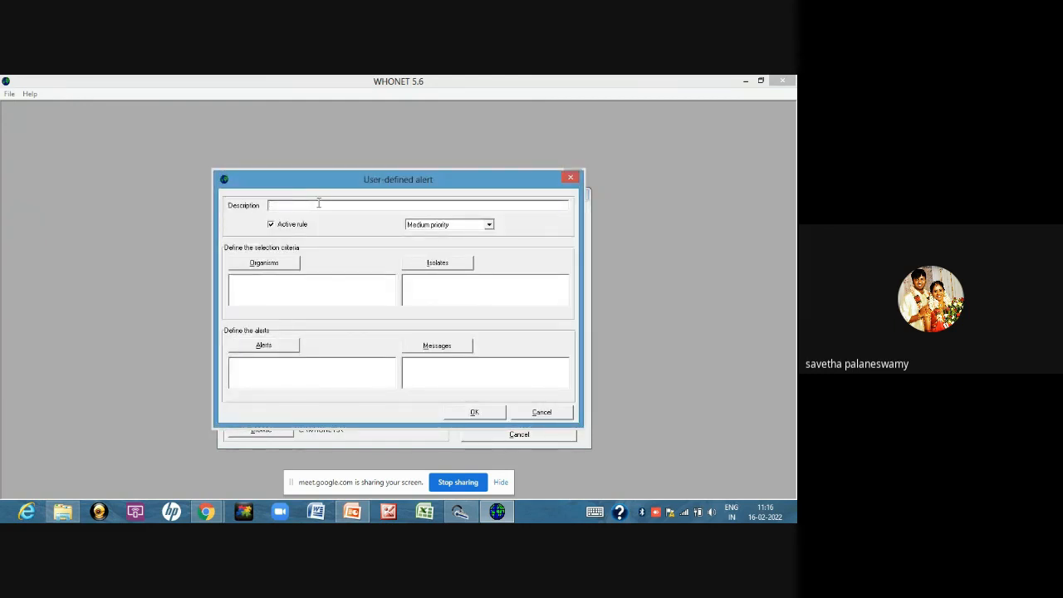
{"action": "type", "text": "ESBL"}
Set the ESBL alert's organisms to Escherichia coli, Klebsiella pneumoniae ss. pneumoniae and Proteus mirabilis
{"action": "left_click", "coordinate": [255, 264]}
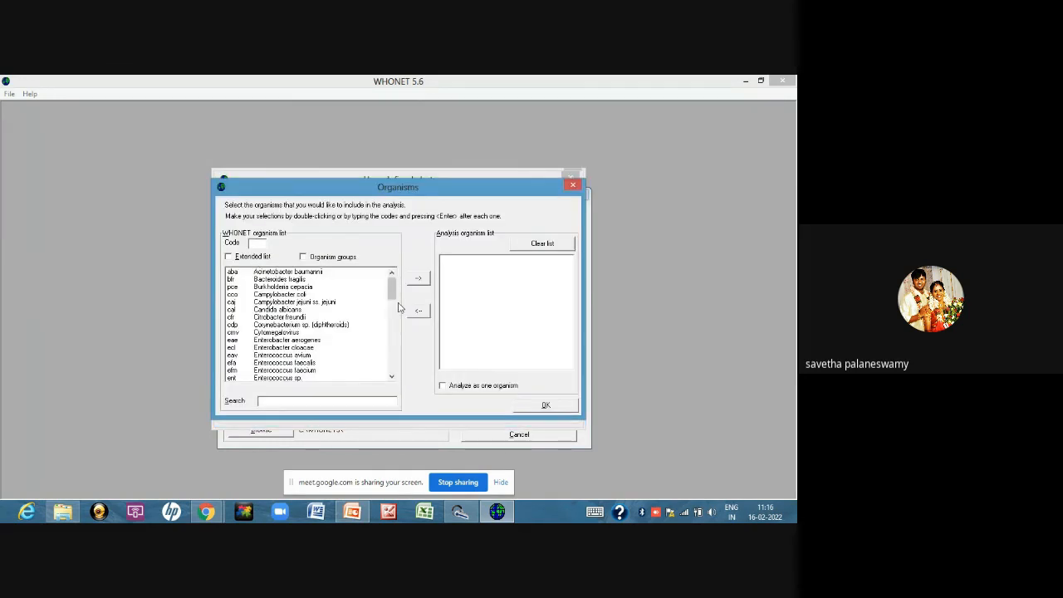
{"action": "left_click_drag", "start_coordinate": [391, 297], "coordinate": [397, 309]}
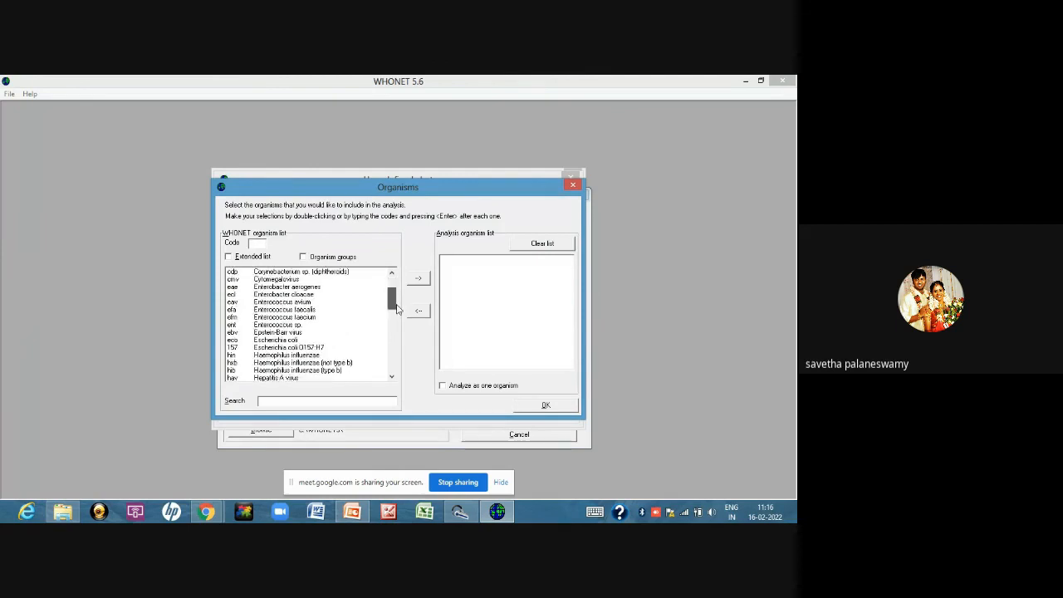
{"action": "type", "text": "eco"}
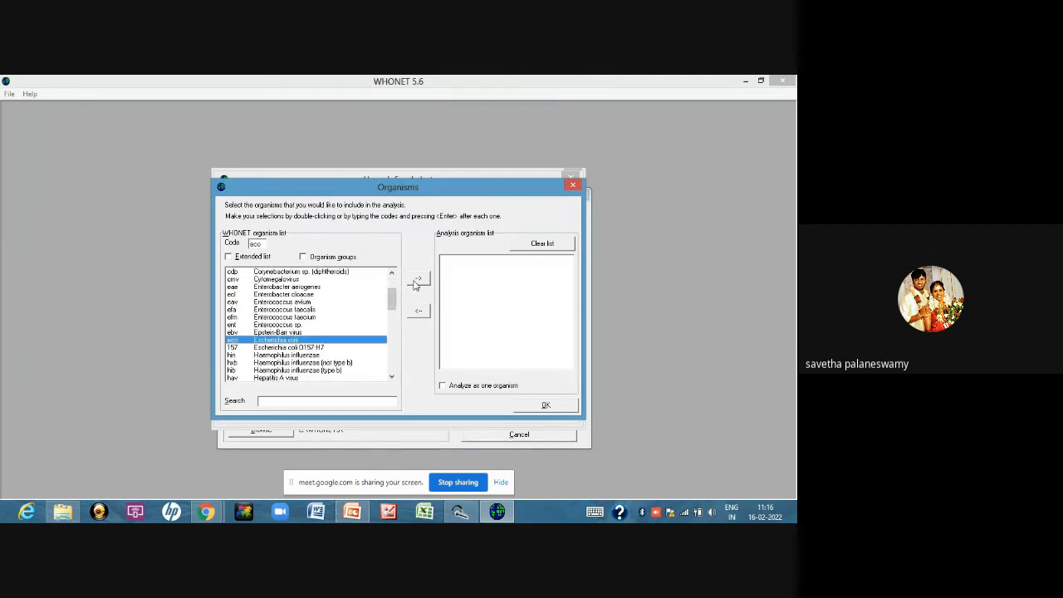
{"action": "left_click", "coordinate": [415, 281]}
{"action": "left_click_drag", "start_coordinate": [392, 305], "coordinate": [396, 325]}
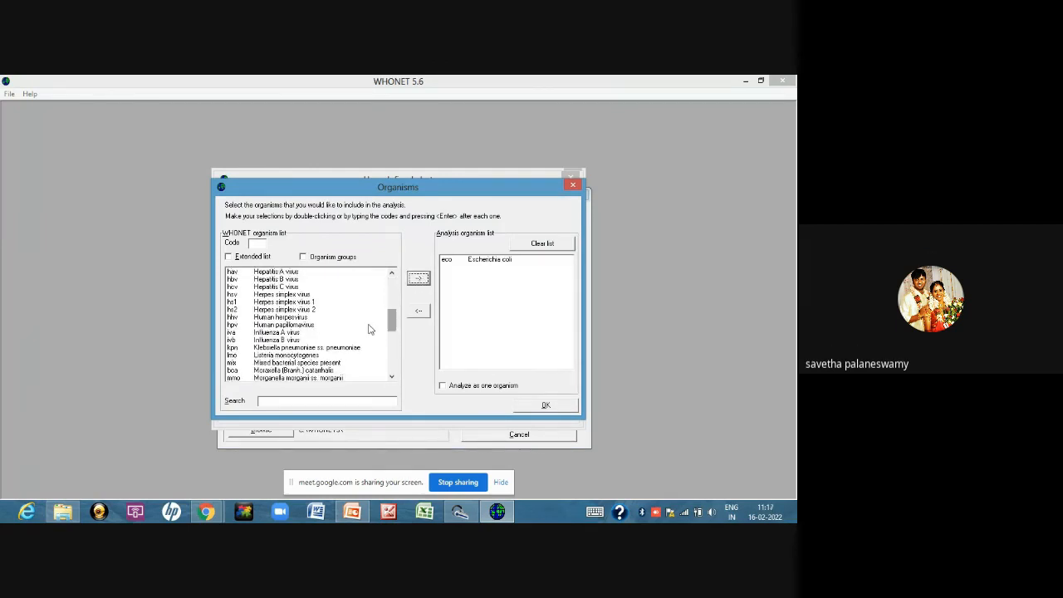
{"action": "left_click", "coordinate": [318, 347]}
{"action": "left_click", "coordinate": [415, 281]}
{"action": "left_click_drag", "start_coordinate": [393, 331], "coordinate": [390, 349]}
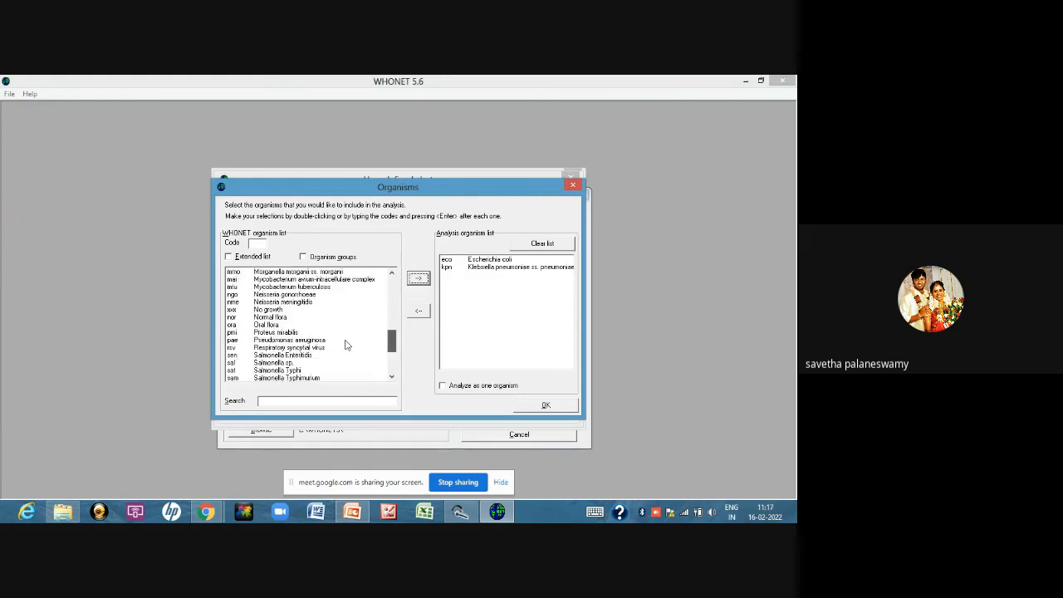
{"action": "left_click", "coordinate": [357, 332]}
{"action": "left_click", "coordinate": [419, 280]}
{"action": "left_click", "coordinate": [552, 412]}
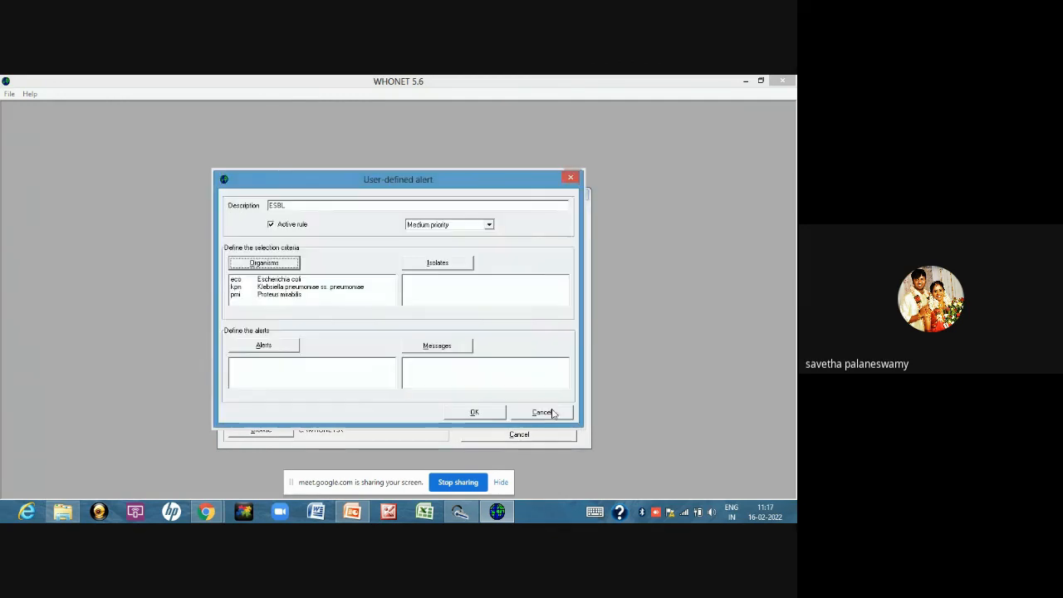
Add an isolate criterion to the ESBL alert requiring Cefotaxime_CLSI_Disk_30ug to be Resistant
{"action": "left_click", "coordinate": [435, 268]}
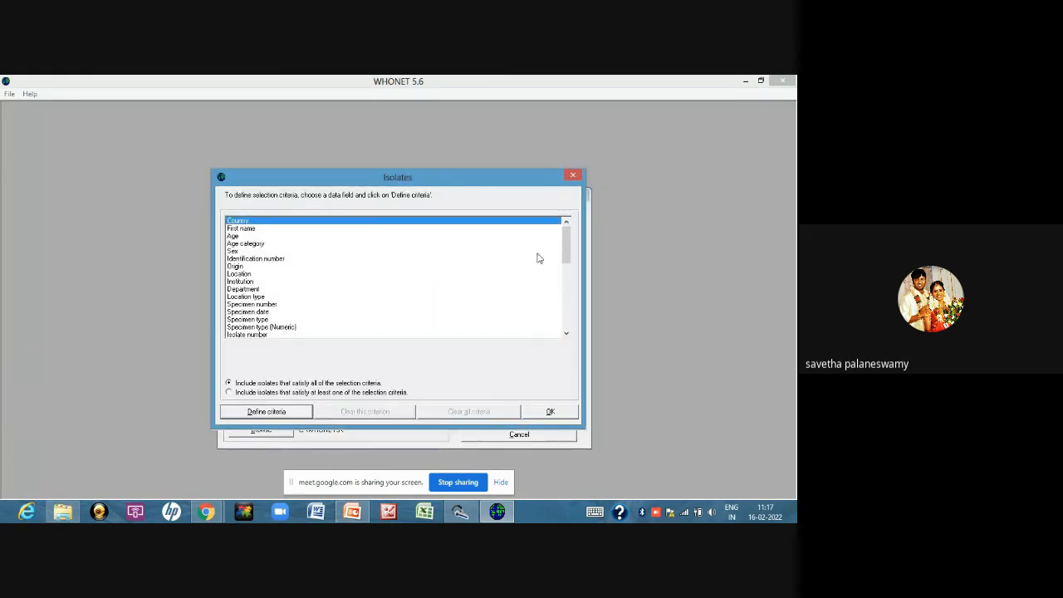
{"action": "left_click", "coordinate": [573, 176]}
{"action": "left_click", "coordinate": [448, 265]}
{"action": "left_click_drag", "start_coordinate": [565, 242], "coordinate": [562, 286]}
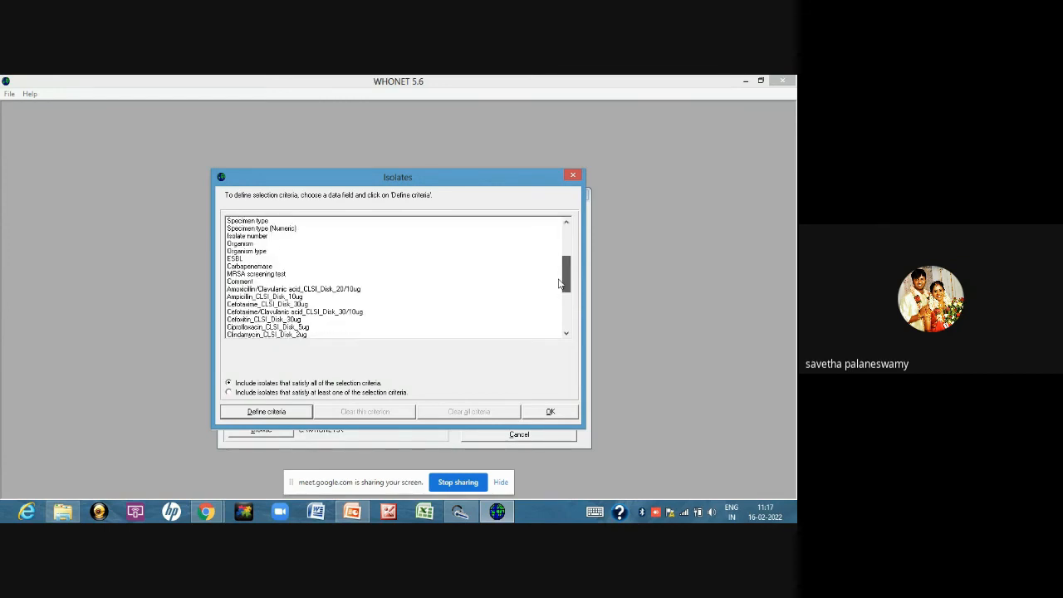
{"action": "left_click", "coordinate": [258, 304]}
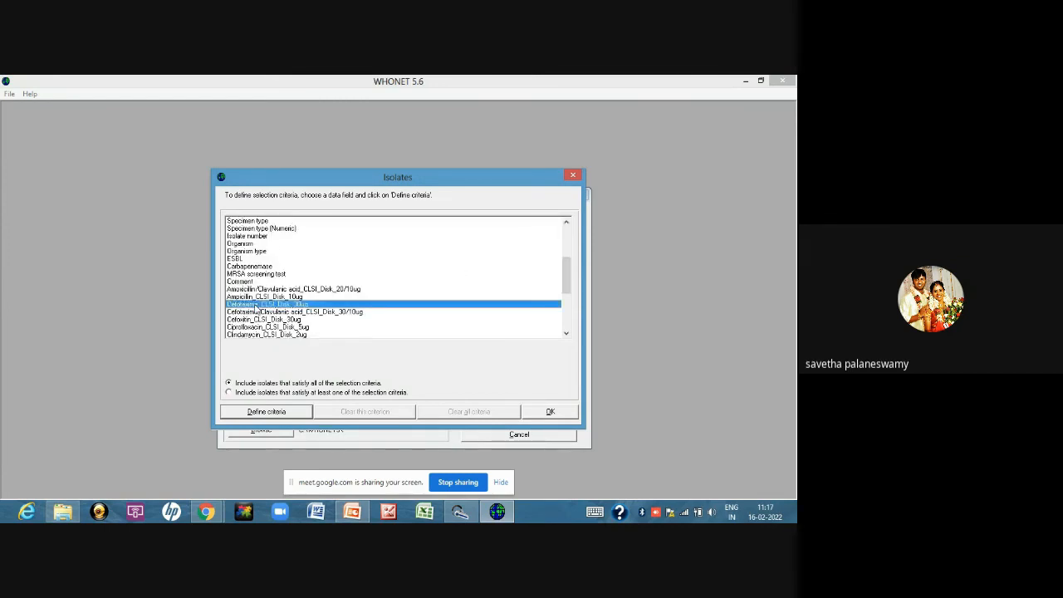
{"action": "left_click", "coordinate": [261, 412]}
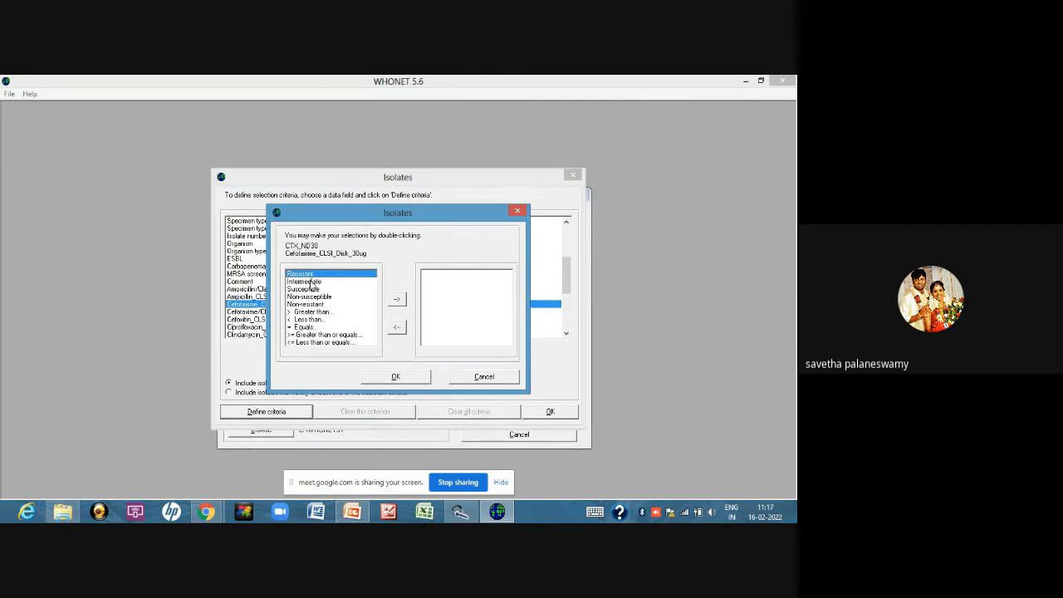
{"action": "left_click", "coordinate": [397, 300]}
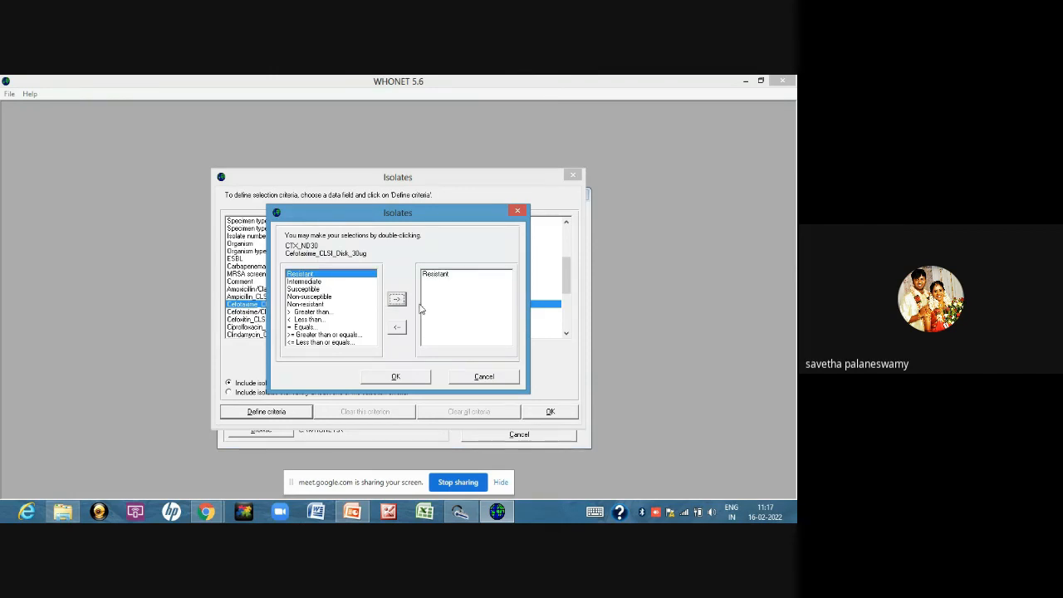
{"action": "left_click", "coordinate": [406, 378]}
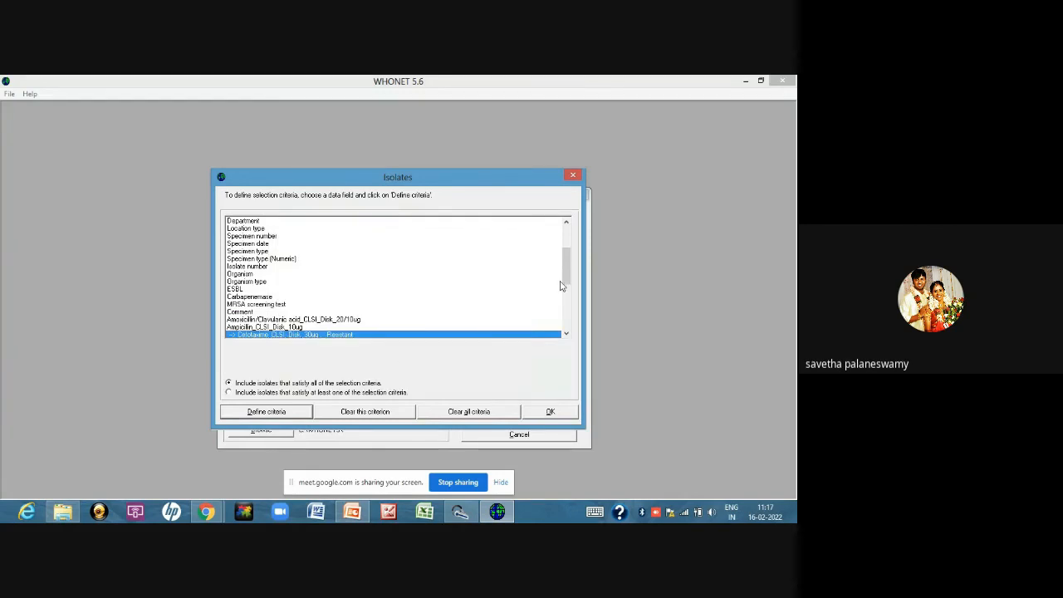
Add the isolate criterion Cefotaxime/Clavulanic acid_CLSI_Disk_30/10ug as Susceptible and accept the isolate criteria
{"action": "left_click", "coordinate": [565, 333]}
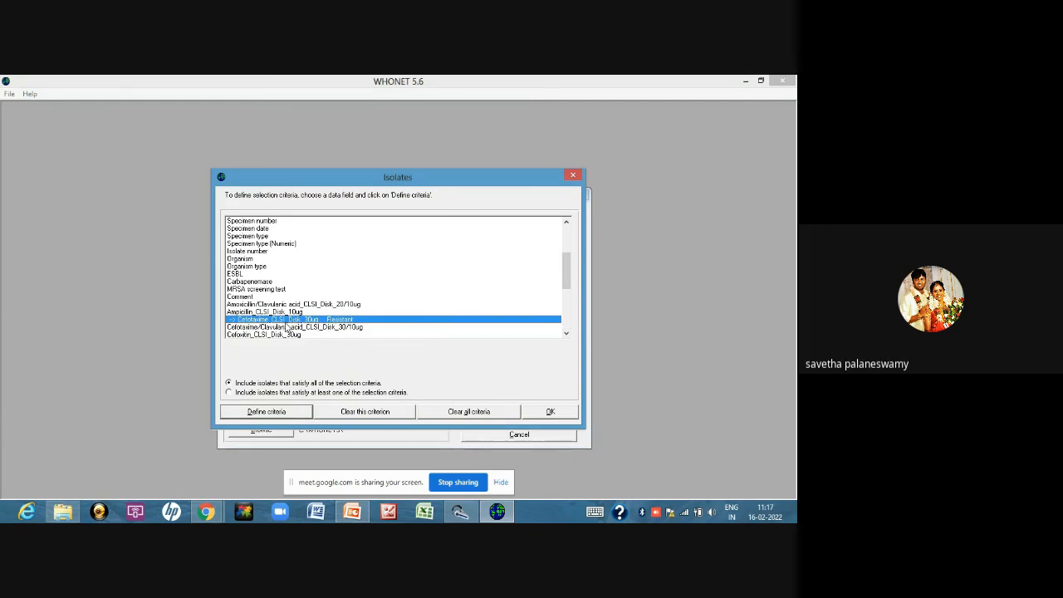
{"action": "left_click", "coordinate": [301, 327]}
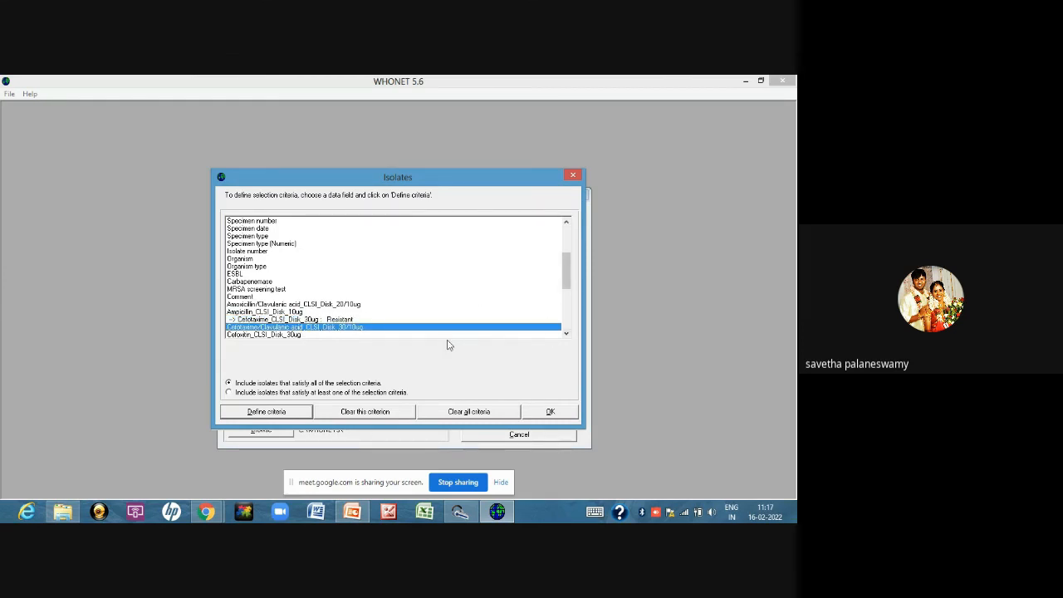
{"action": "left_click", "coordinate": [237, 411]}
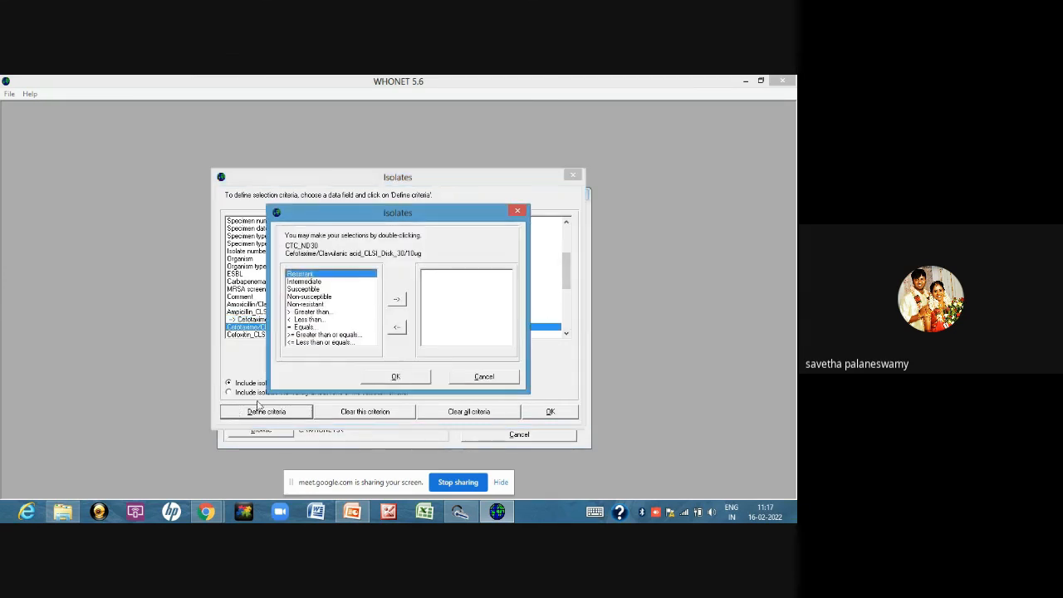
{"action": "left_click", "coordinate": [315, 290]}
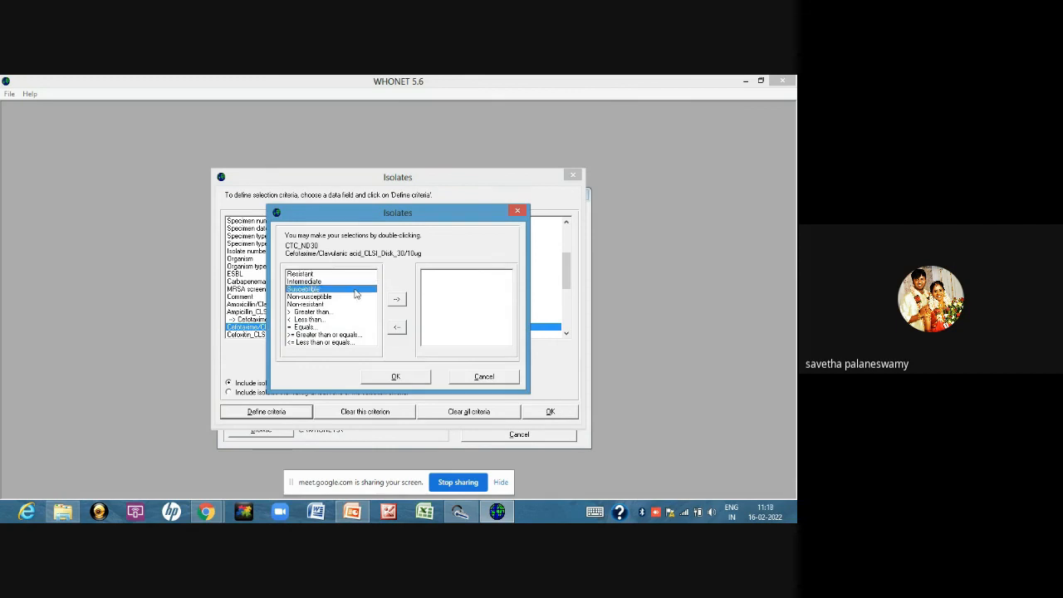
{"action": "left_click", "coordinate": [397, 299]}
{"action": "left_click", "coordinate": [396, 377]}
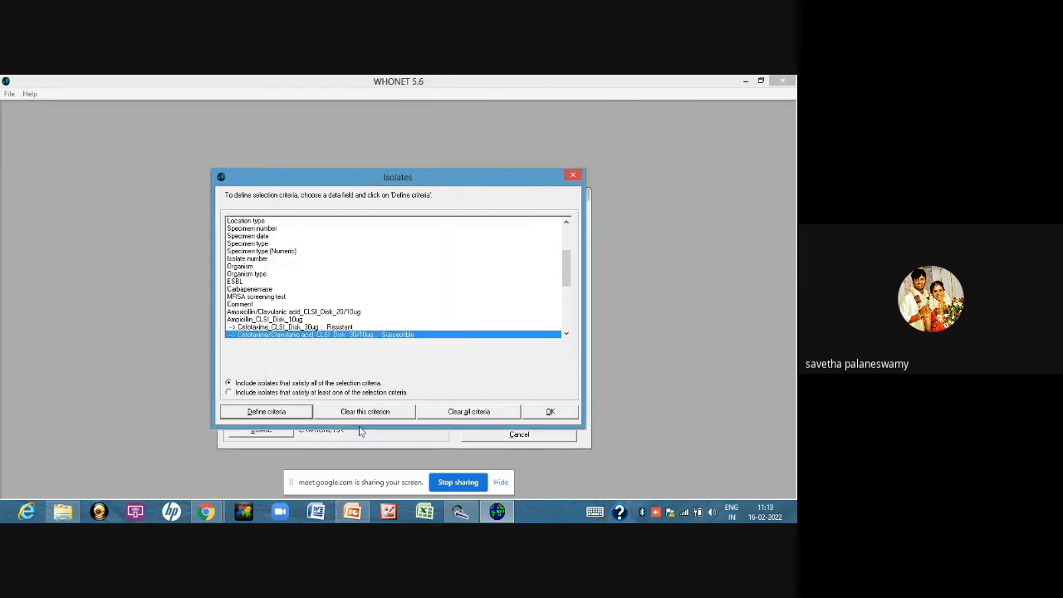
{"action": "left_click", "coordinate": [558, 414]}
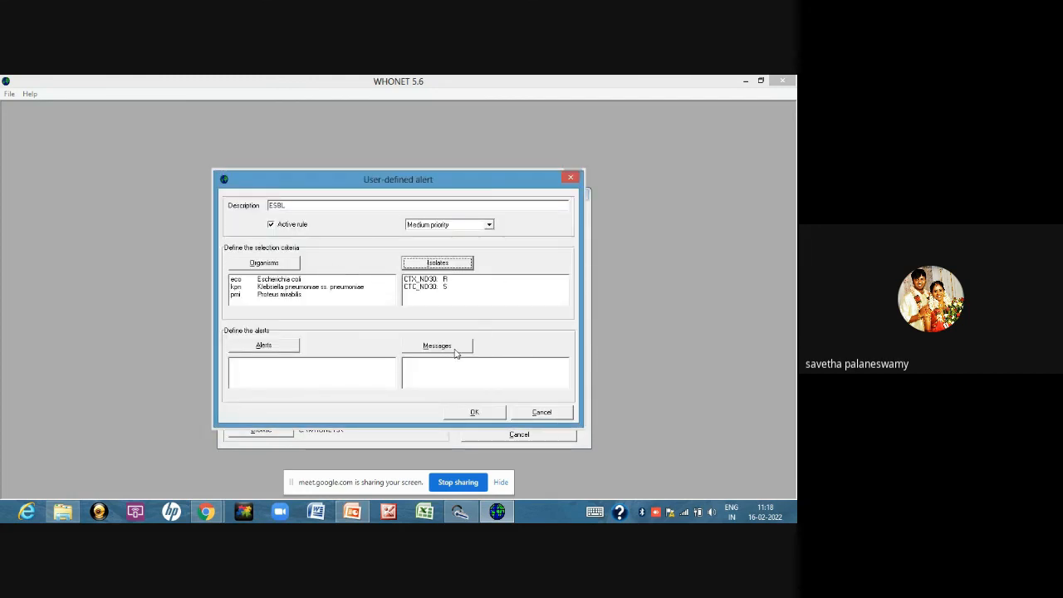
Set the ESBL rule to flag Important antibiotic resistance and Alert the infection control team
{"action": "left_click", "coordinate": [277, 346]}
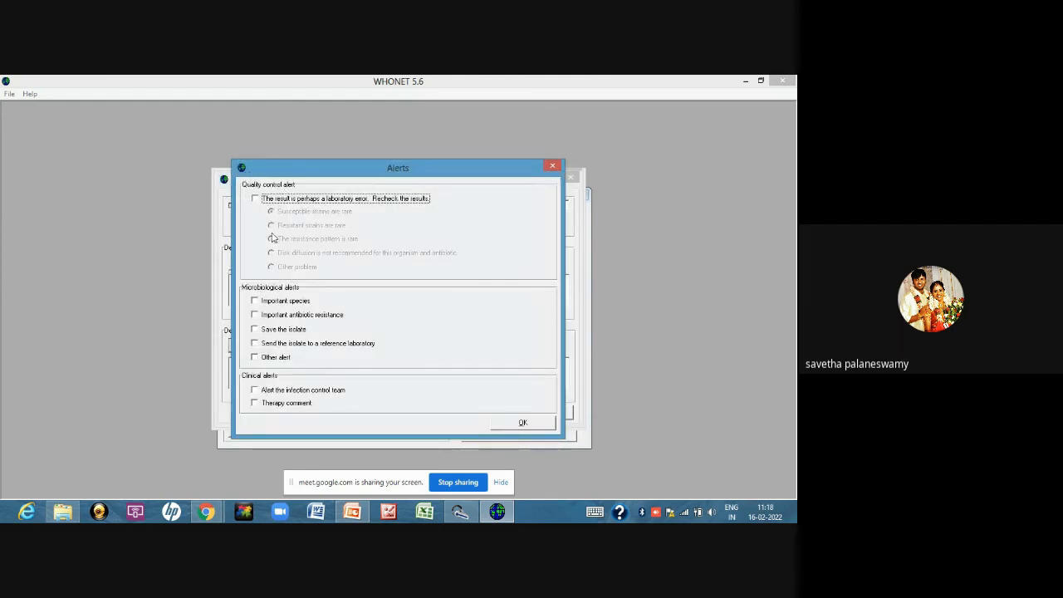
{"action": "left_click", "coordinate": [255, 314]}
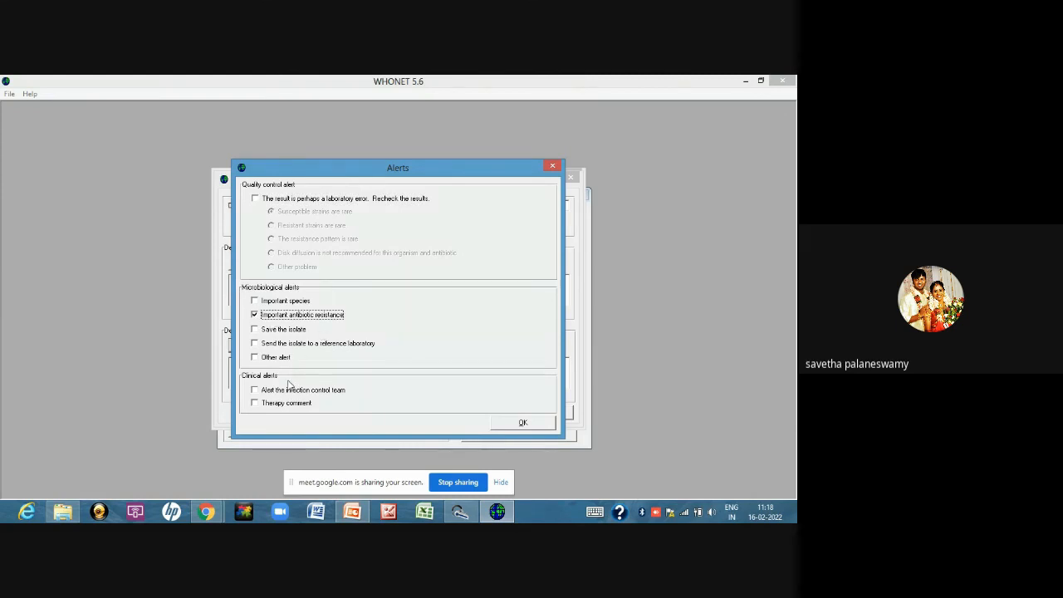
{"action": "left_click", "coordinate": [255, 391]}
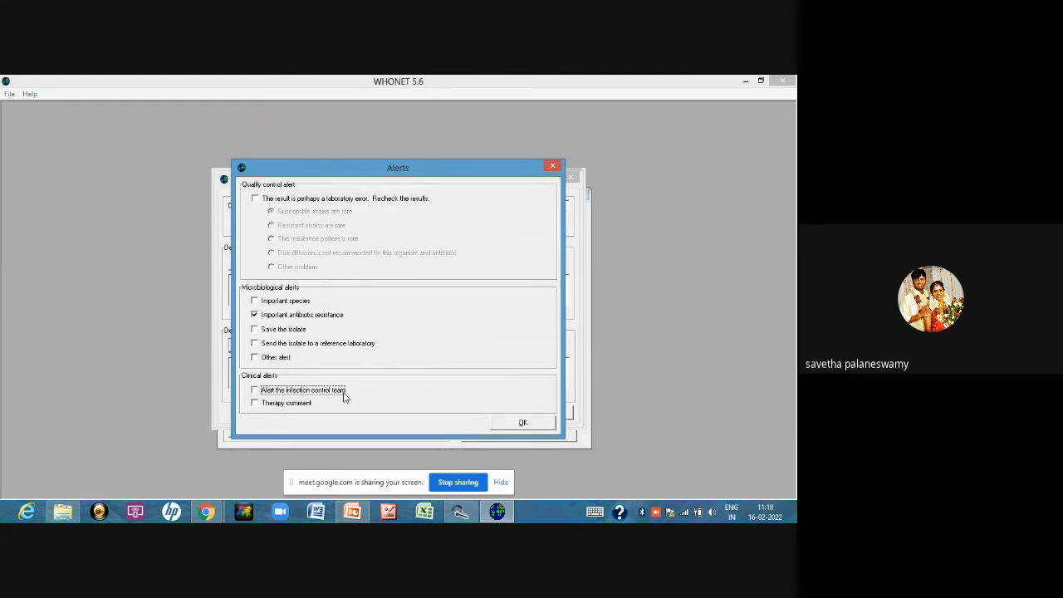
{"action": "left_click", "coordinate": [534, 423]}
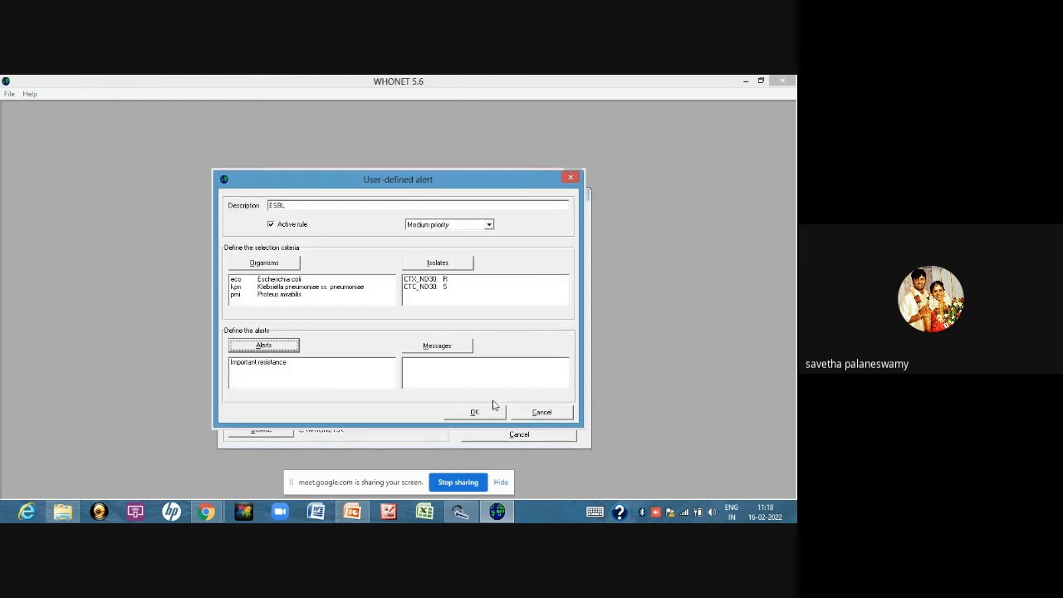
{"action": "left_click", "coordinate": [286, 347]}
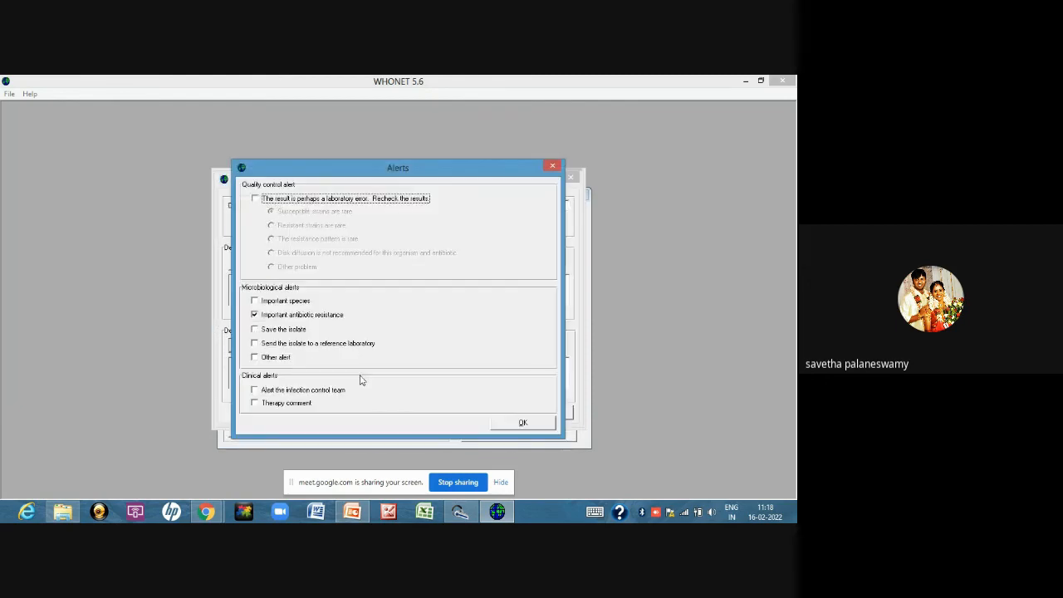
{"action": "left_click", "coordinate": [254, 390]}
{"action": "left_click", "coordinate": [519, 423]}
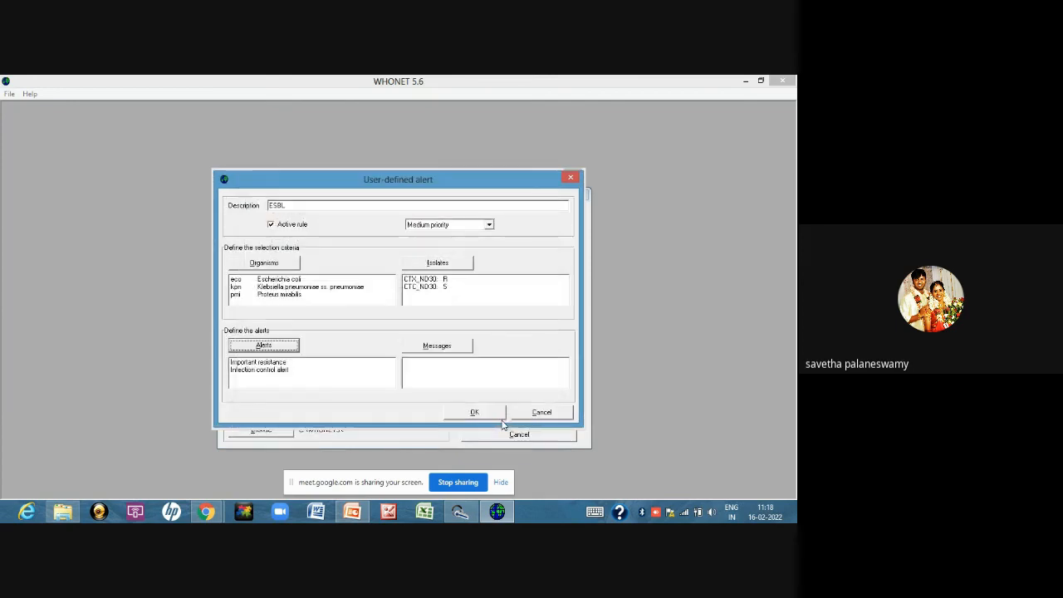
Enter the microbiologist message ESBL PRODUCING ORGANISM for the ESBL rule and accept the user-defined alert
{"action": "left_click", "coordinate": [468, 383]}
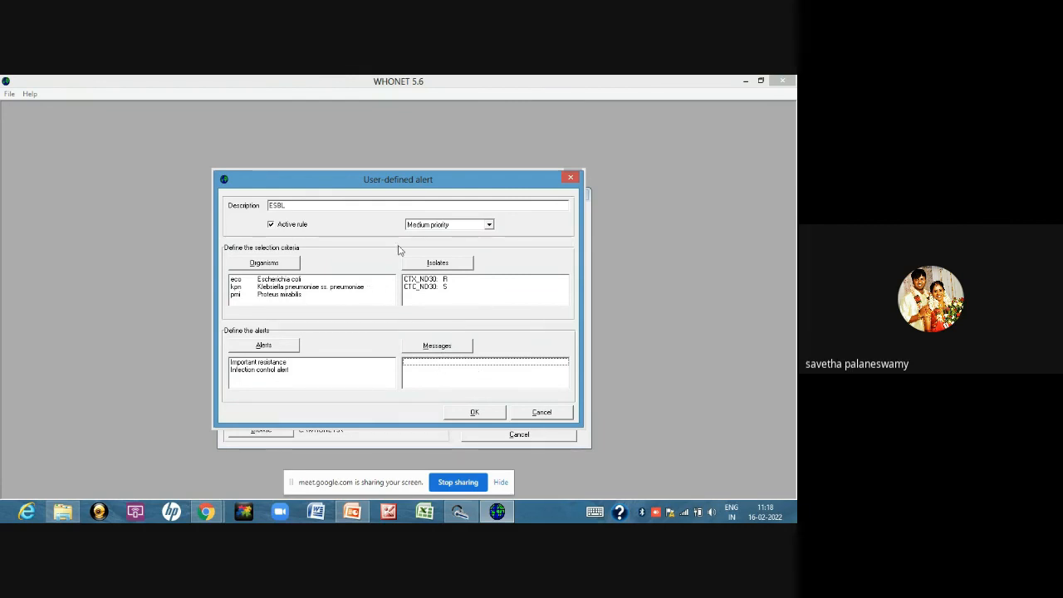
{"action": "left_click", "coordinate": [432, 345]}
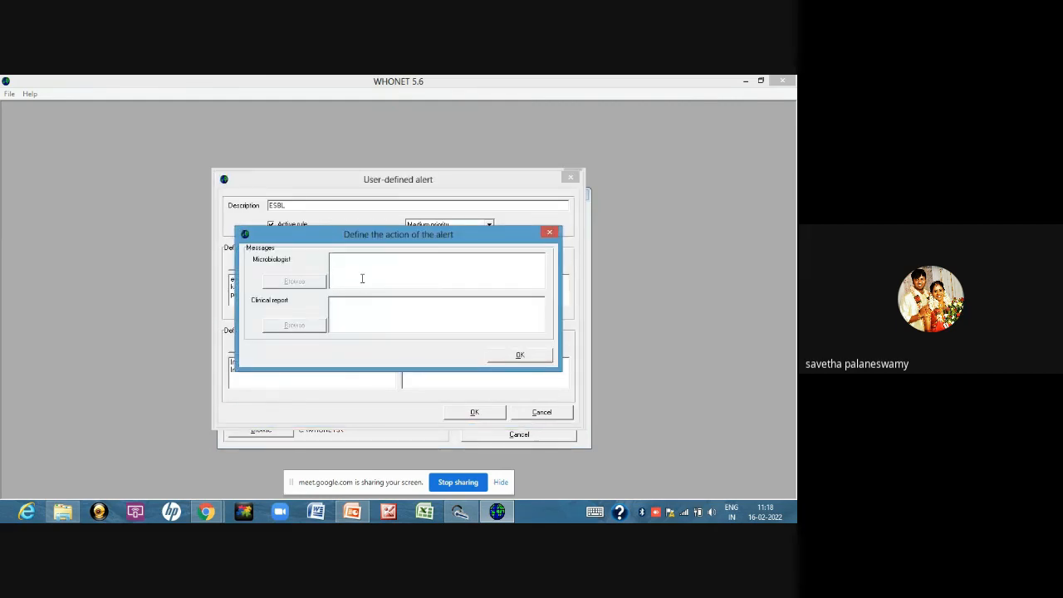
{"action": "type", "text": "ESBL P"}
{"action": "type", "text": "RODUCING ORGAMI"}
{"action": "key", "text": "BackSpace"}
{"action": "type", "text": "ISM"}
{"action": "left_click", "coordinate": [515, 355]}
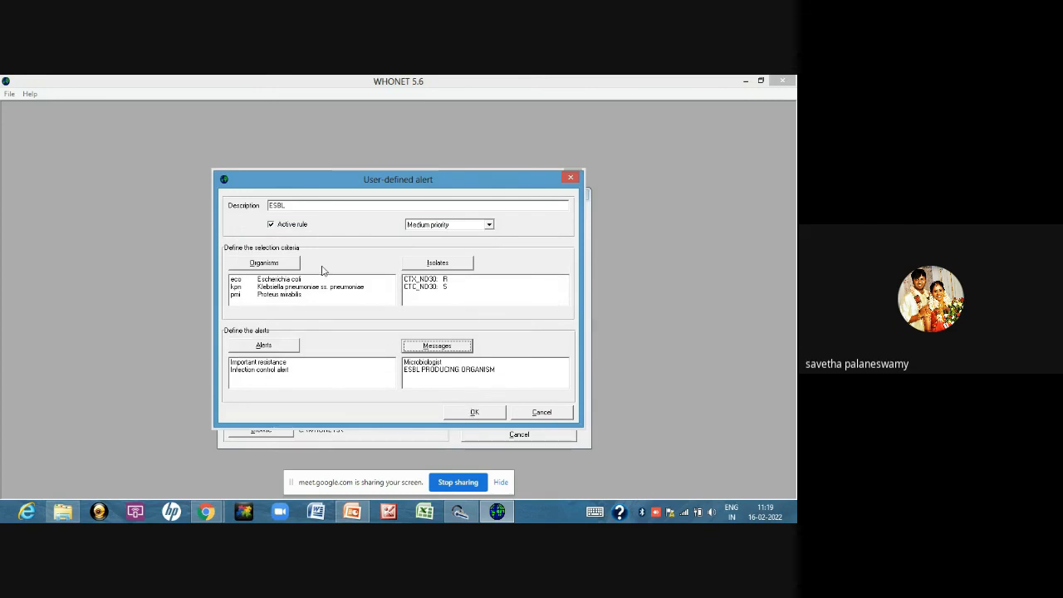
{"action": "left_click", "coordinate": [472, 413]}
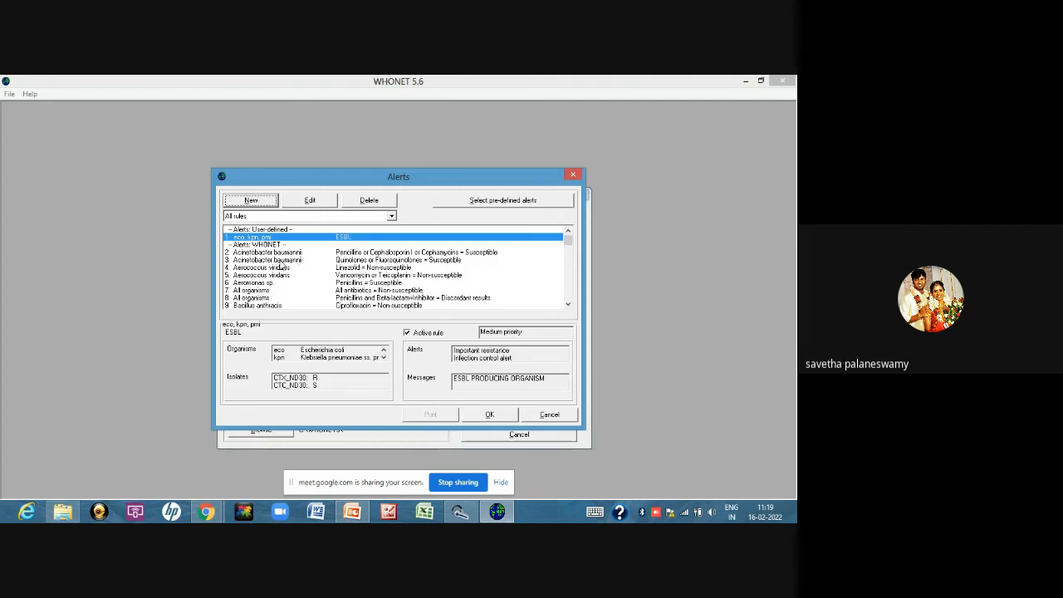
Check the ESBL rule in the alert list, accept the alerts and save the laboratory configuration
{"action": "left_click", "coordinate": [283, 260]}
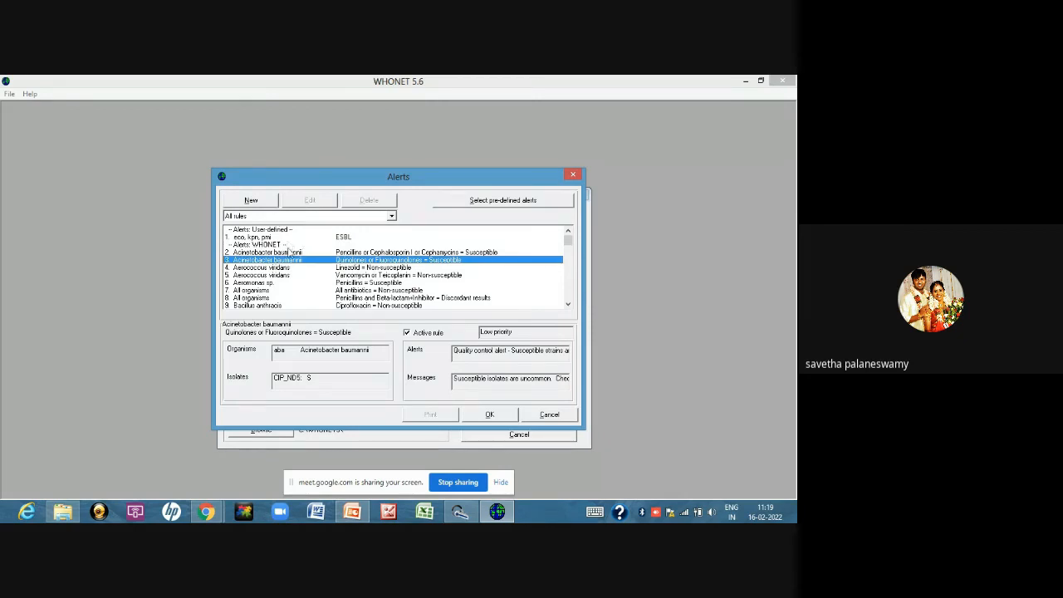
{"action": "left_click", "coordinate": [291, 238]}
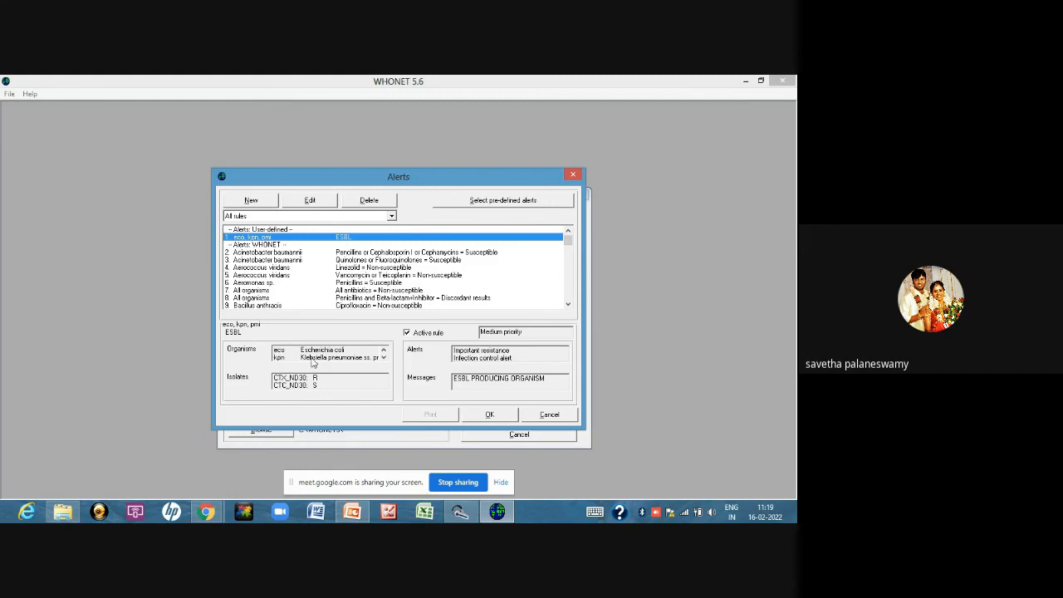
{"action": "left_click", "coordinate": [406, 333]}
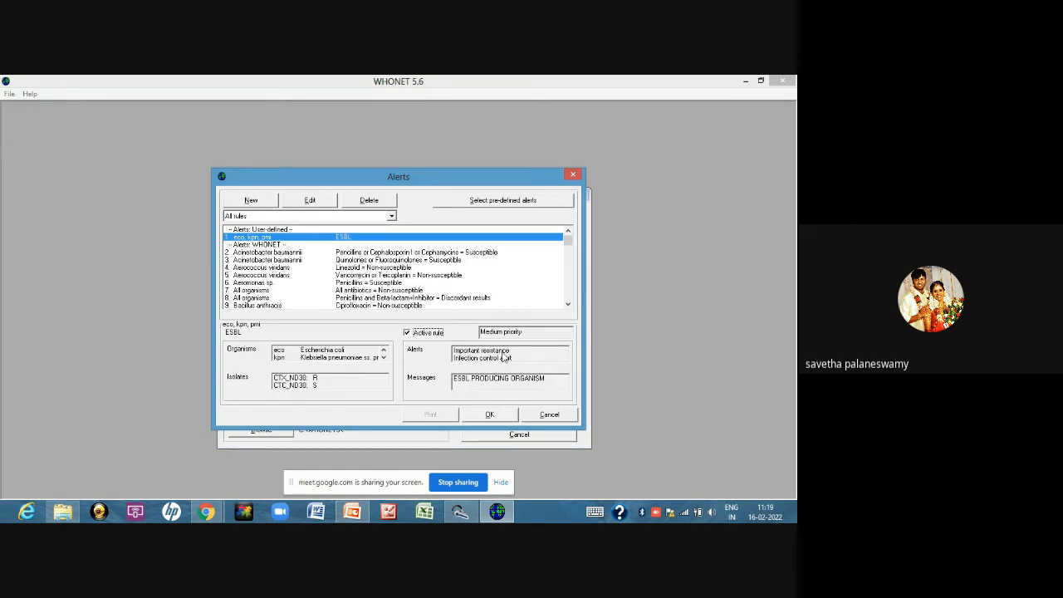
{"action": "left_click", "coordinate": [489, 414]}
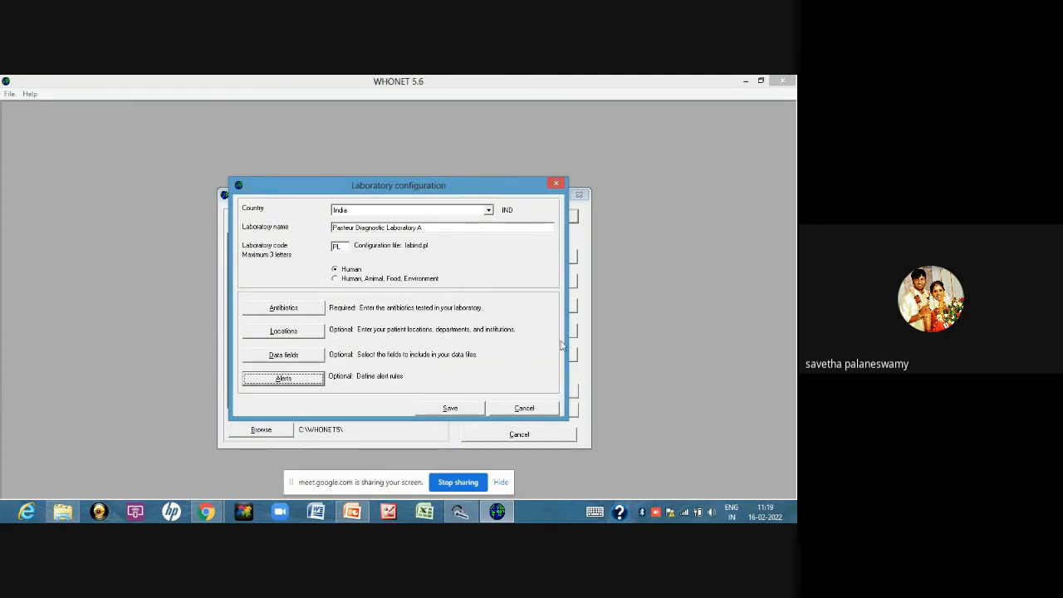
{"action": "left_click", "coordinate": [456, 410]}
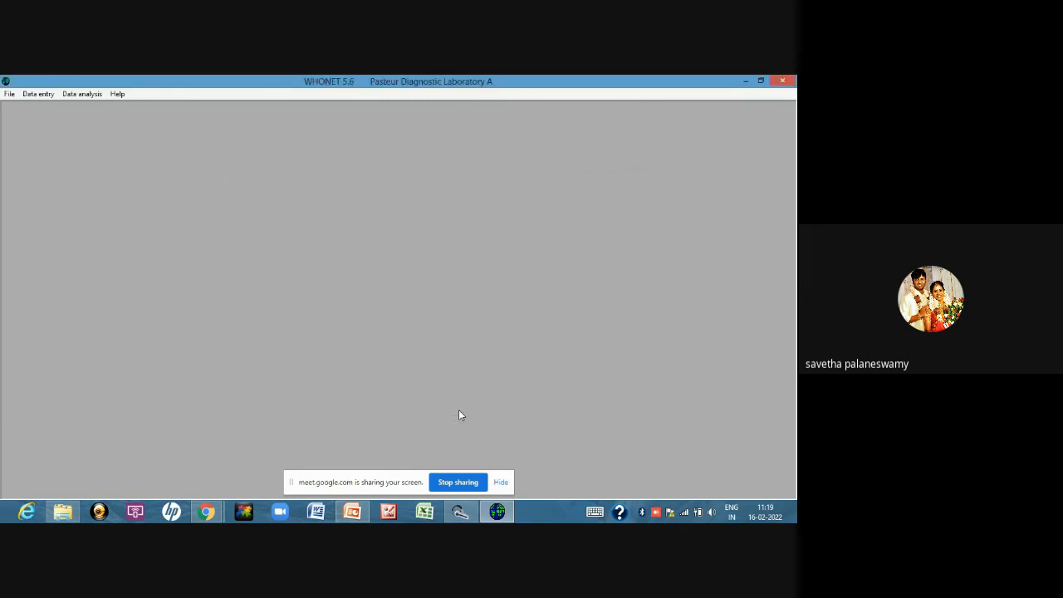
Close and restart WHONET 5.6, then open Pasteur Diagnostic Laboratory A
{"action": "left_click", "coordinate": [782, 82]}
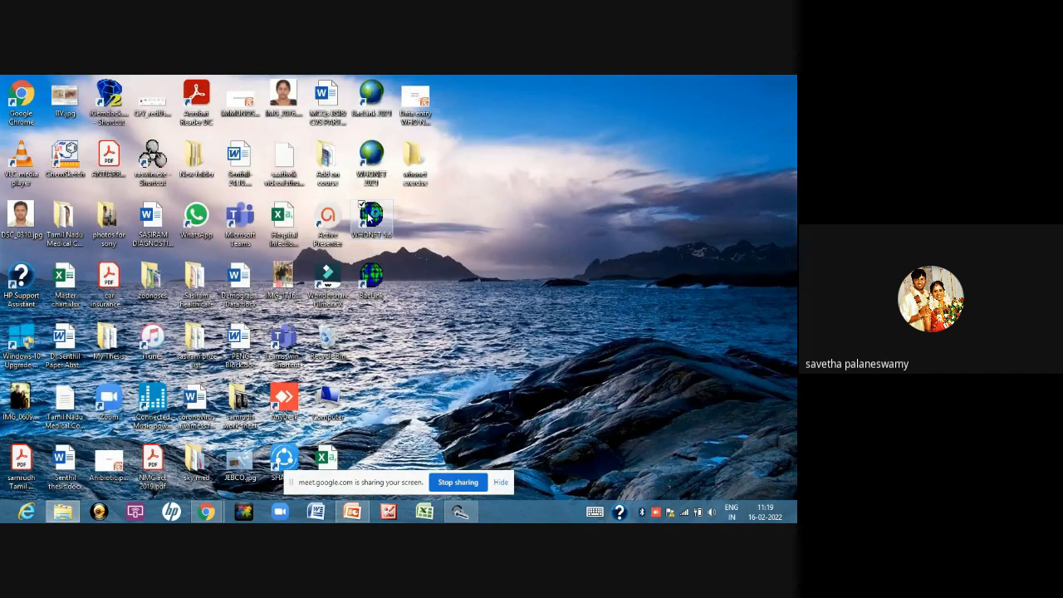
{"action": "double_click", "coordinate": [367, 212]}
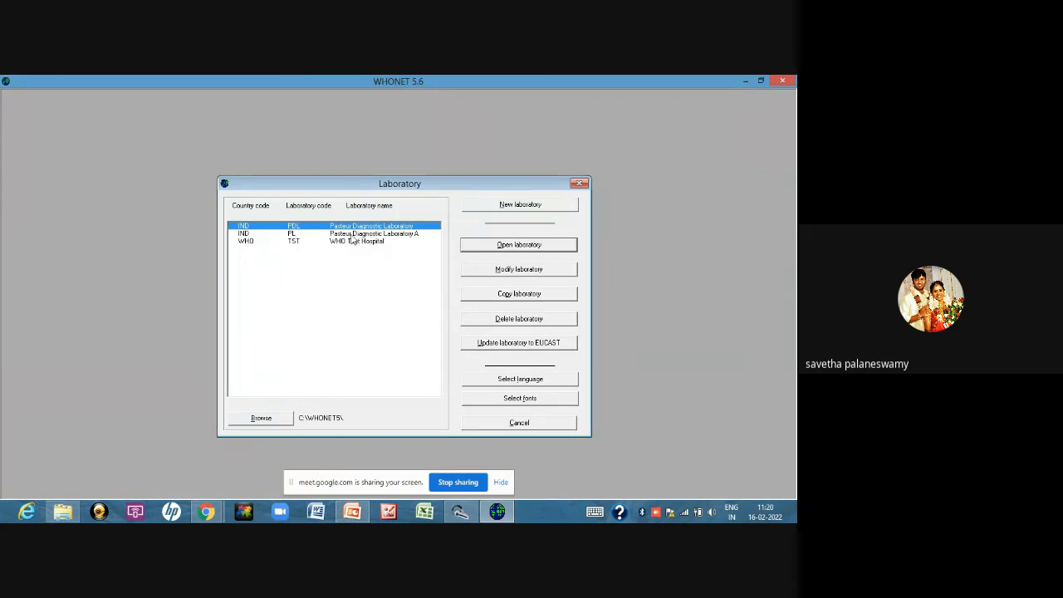
{"action": "left_click", "coordinate": [355, 234]}
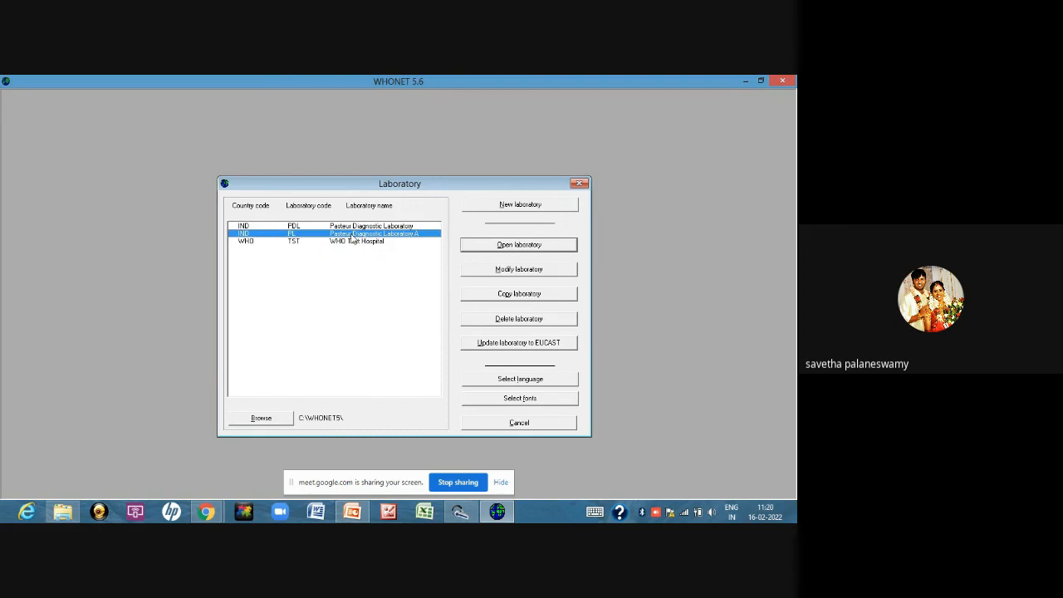
{"action": "left_click", "coordinate": [497, 245]}
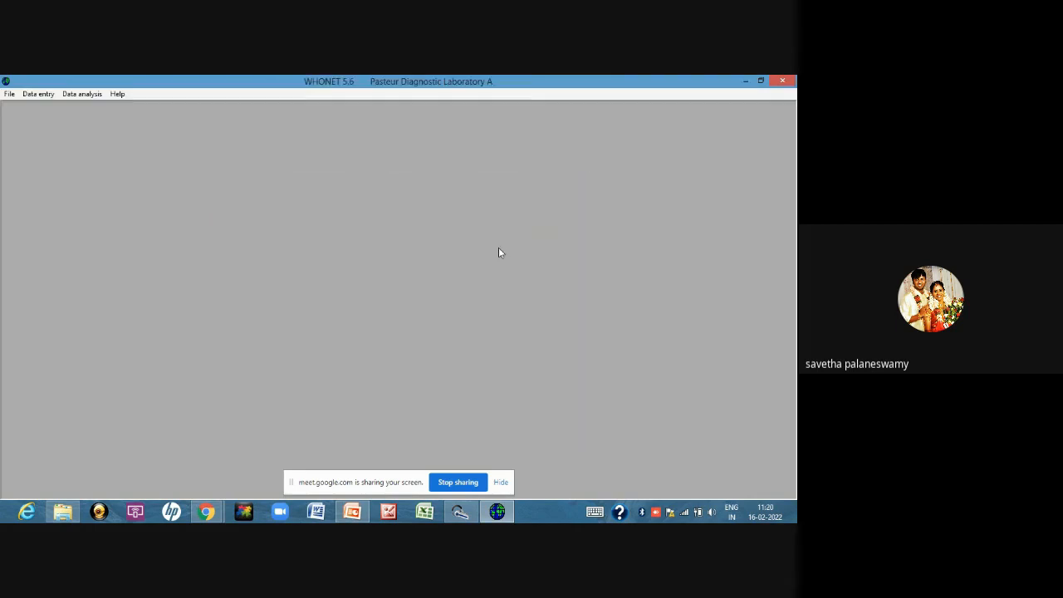
Open the current laboratory's configuration for modification and save it
{"action": "left_click", "coordinate": [44, 97]}
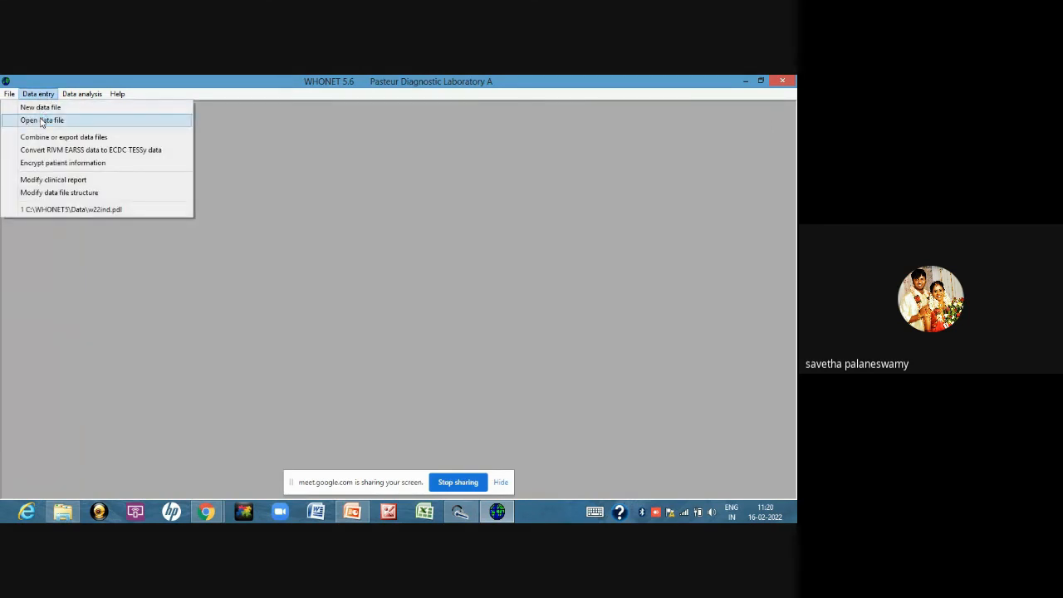
{"action": "mouse_move", "coordinate": [10, 97]}
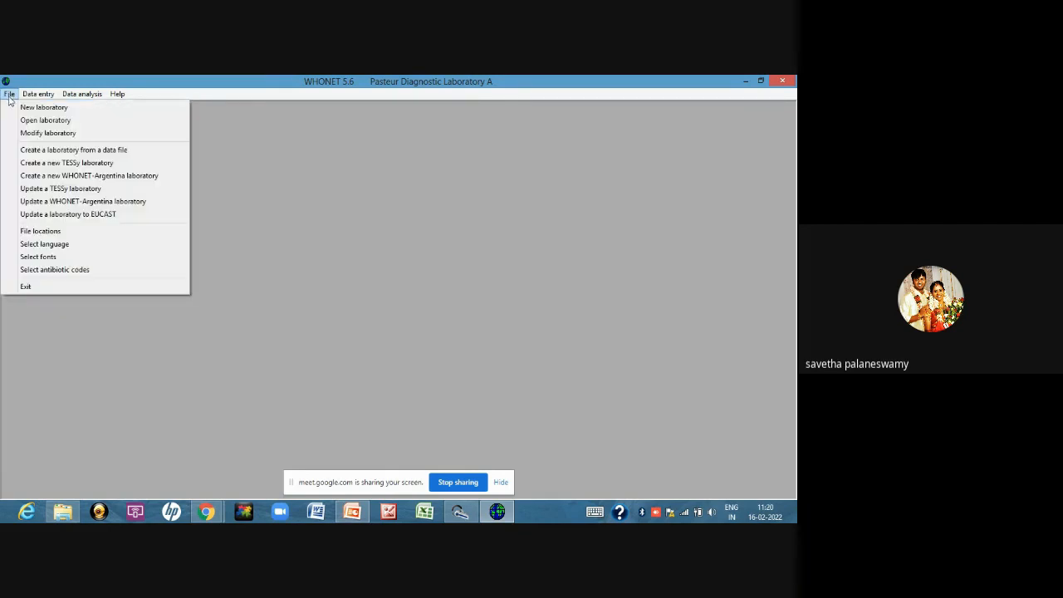
{"action": "left_click", "coordinate": [37, 135]}
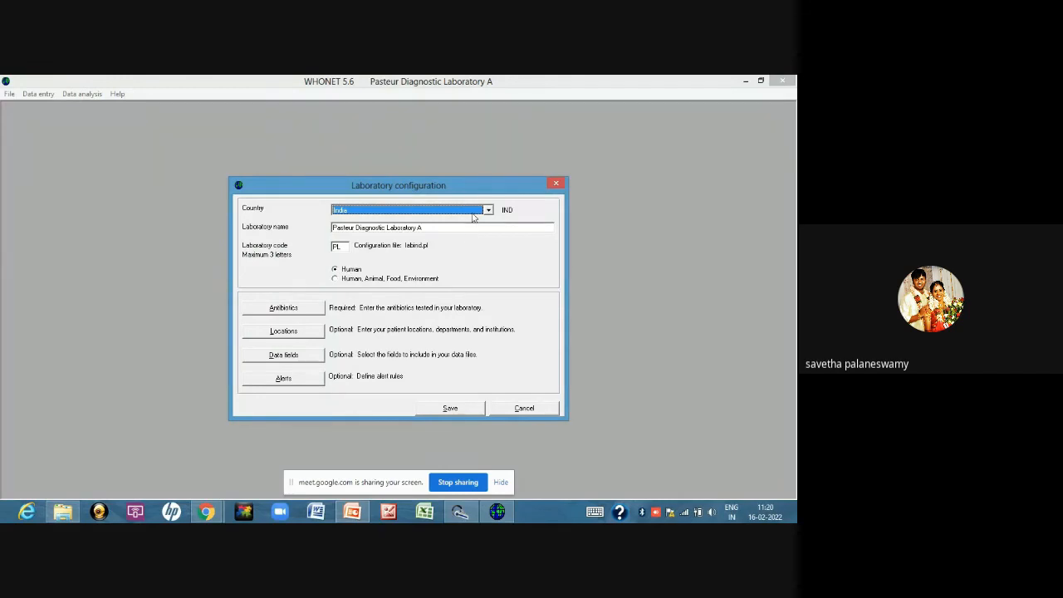
{"action": "left_click", "coordinate": [453, 409]}
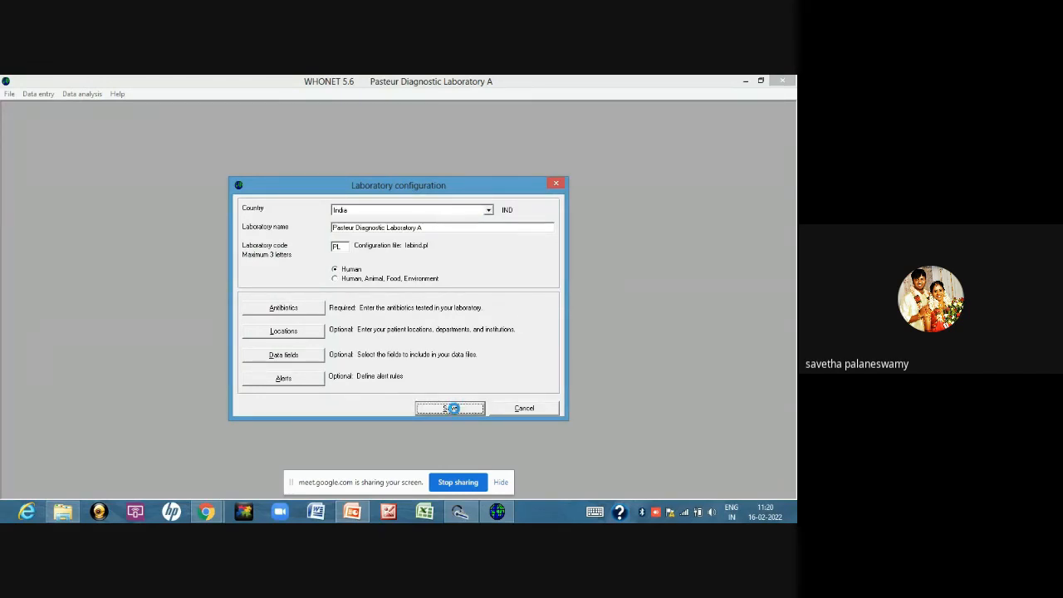